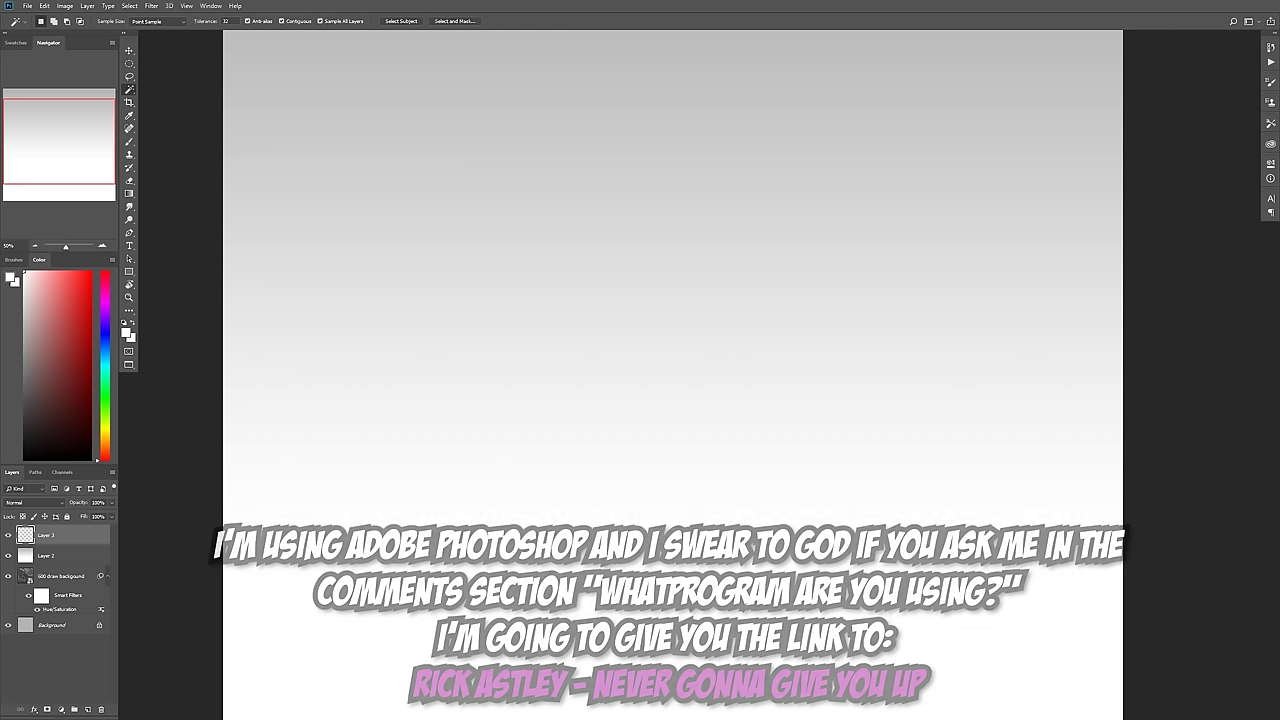
- Make a large circular selection with the Elliptical Marquee tool in the middle of the canvas
click(129, 63)
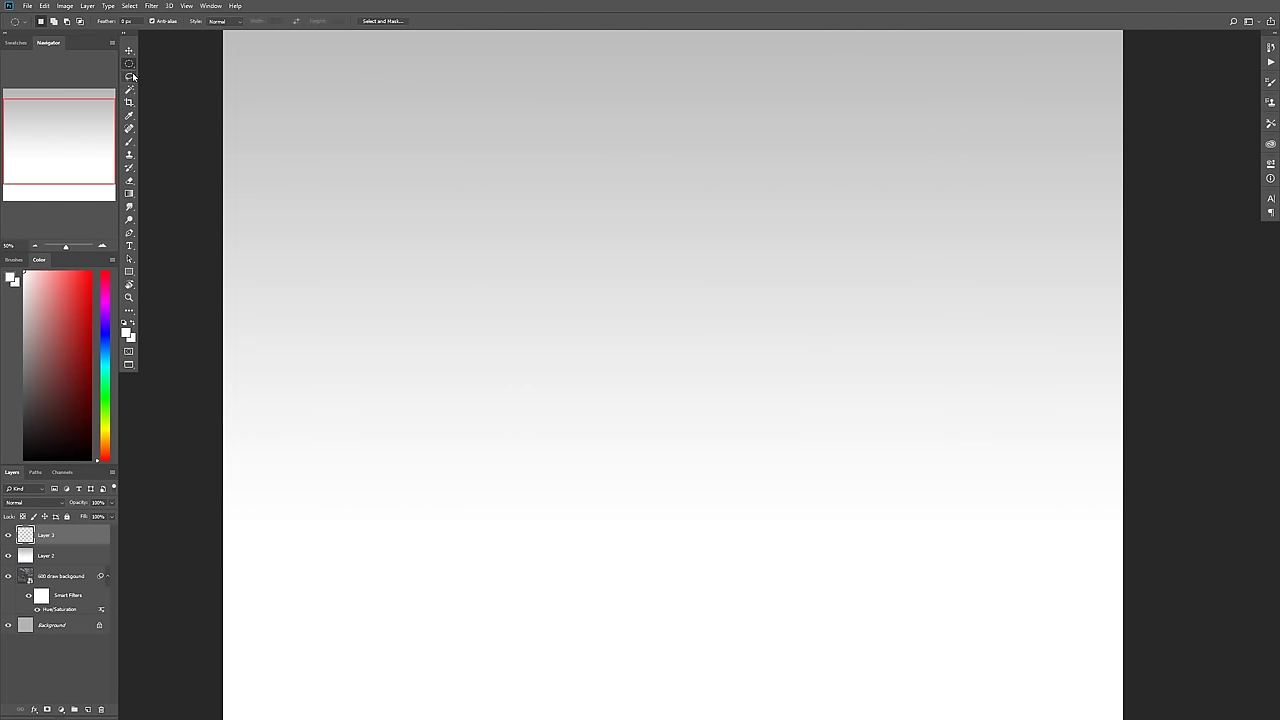
drag(427, 256, 966, 624)
key(ctrl+d)
click(104, 246)
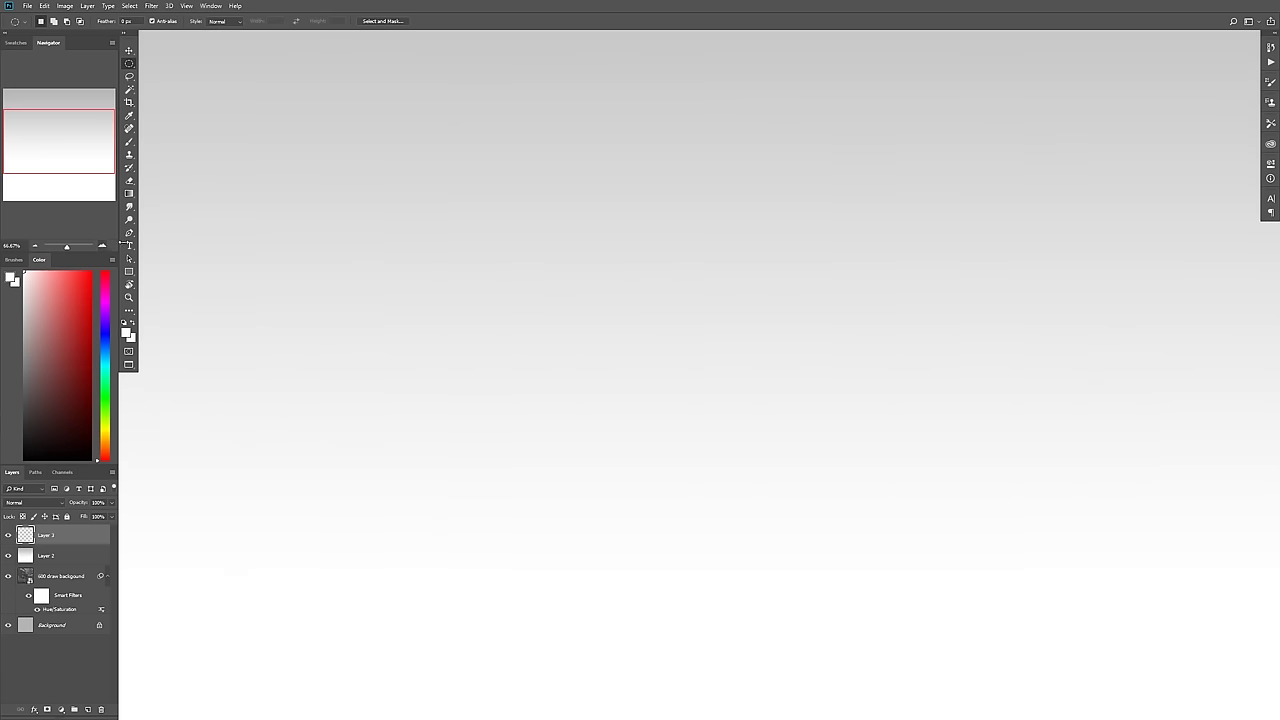
mouse_move(442, 208)
mouse_down()
mouse_move(1029, 652)
mouse_move(1020, 632)
mouse_up()
drag(538, 532, 564, 494)
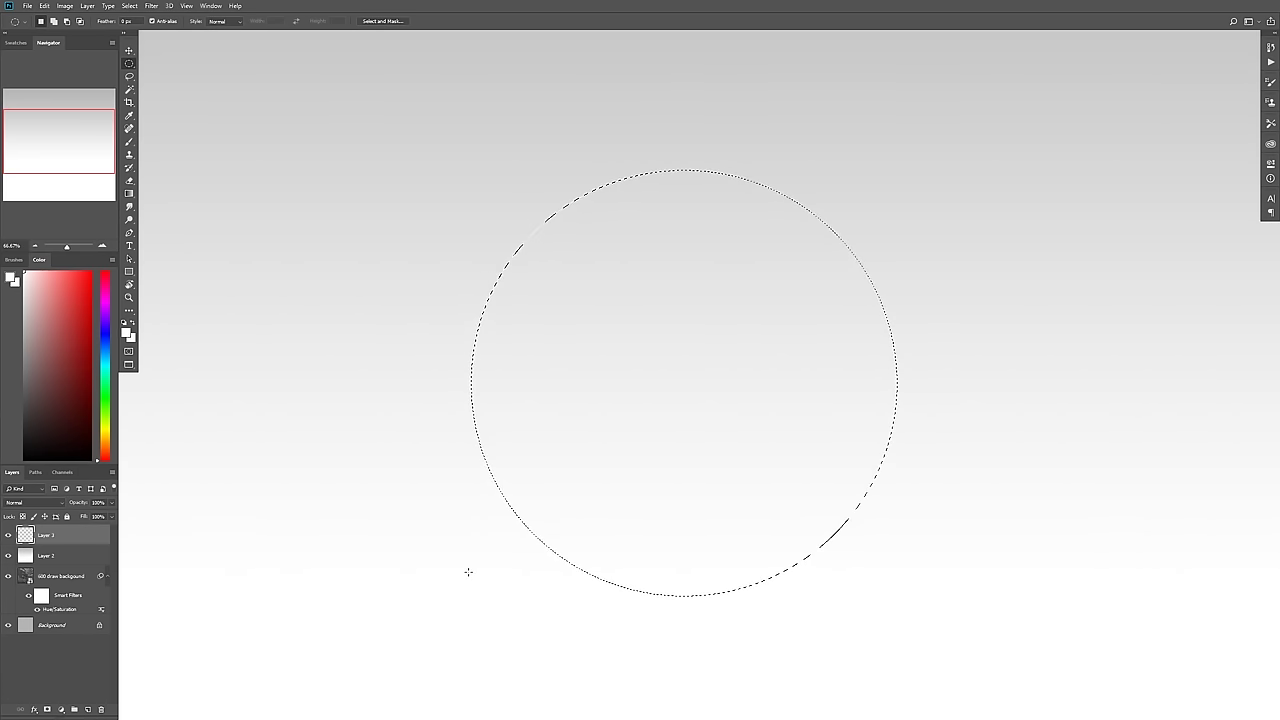
- Fill the circular selection with flat mid-grey using a large hard round brush
key(b)
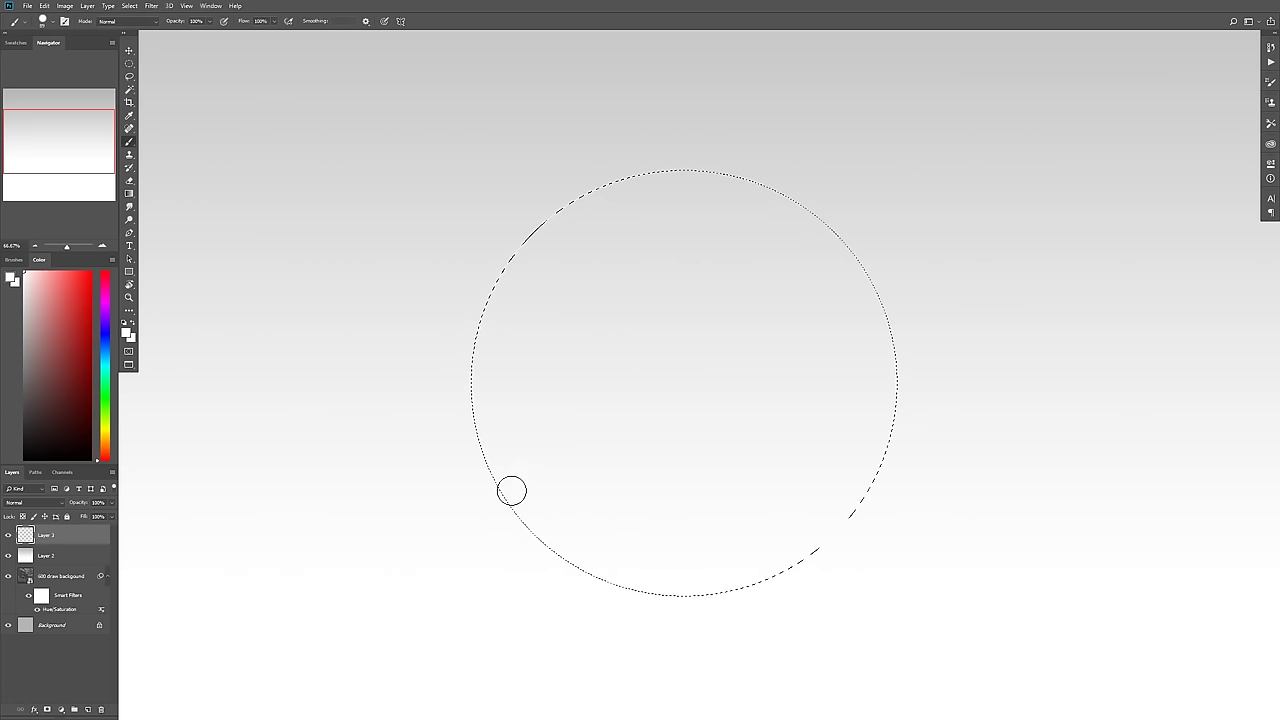
drag(26, 364, 5, 351)
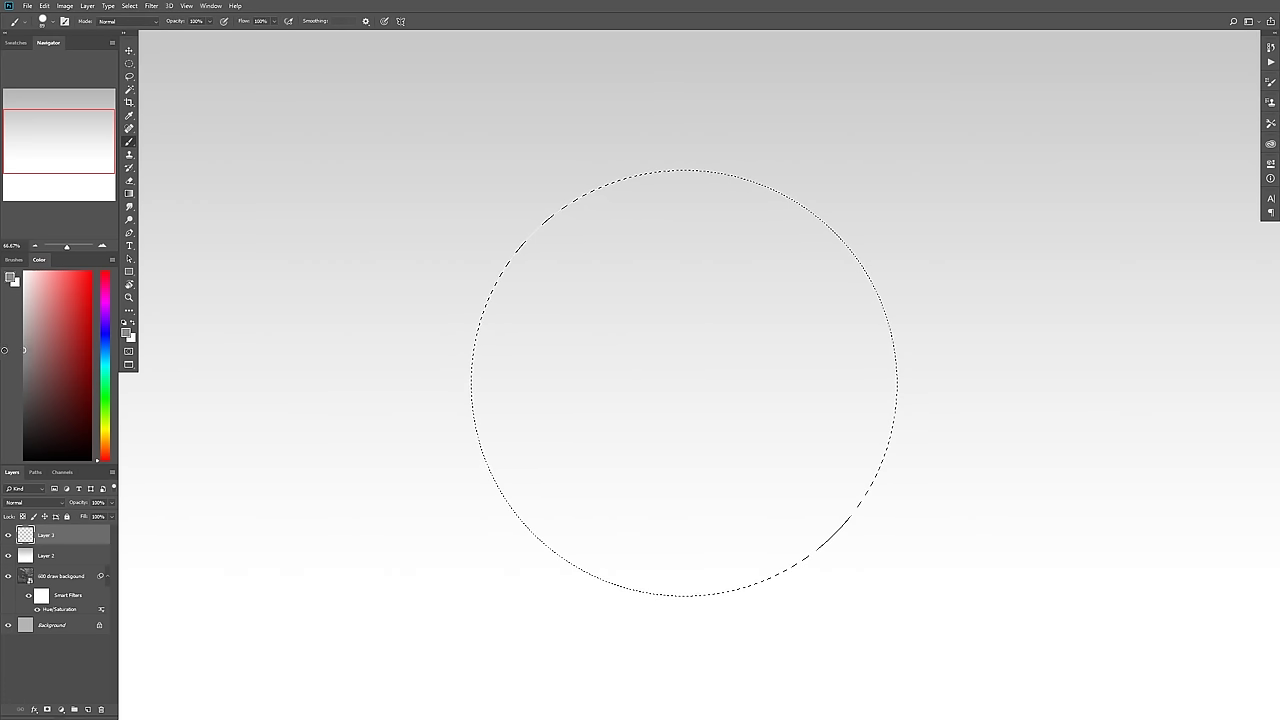
right_click(540, 470)
drag(632, 424, 641, 424)
click(506, 316)
mouse_move(417, 306)
mouse_down()
mouse_move(613, 601)
mouse_move(630, 565)
mouse_move(510, 340)
mouse_up()
mouse_move(588, 565)
mouse_down()
mouse_move(474, 400)
mouse_move(446, 283)
mouse_move(500, 226)
mouse_move(694, 371)
mouse_move(849, 557)
mouse_move(851, 457)
mouse_move(893, 428)
mouse_move(840, 263)
mouse_move(529, 200)
mouse_up()
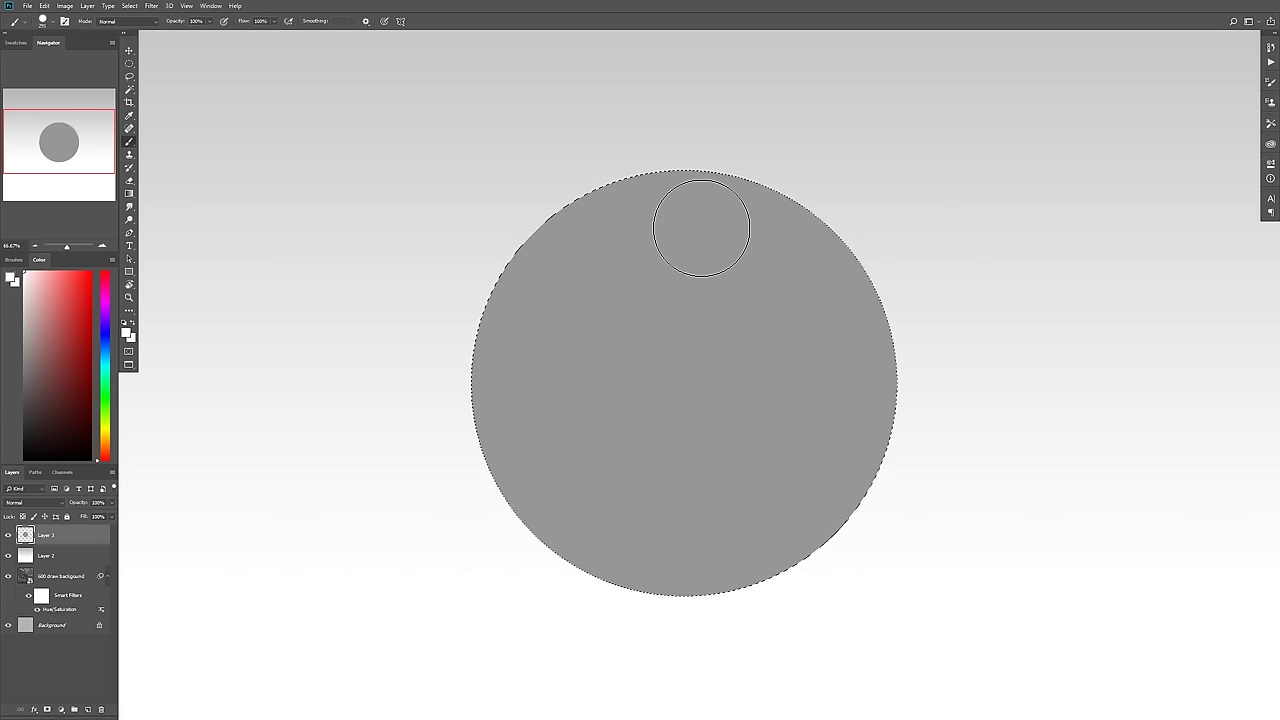
- Set up a small hard round brush with black as the painting colour
key(d)
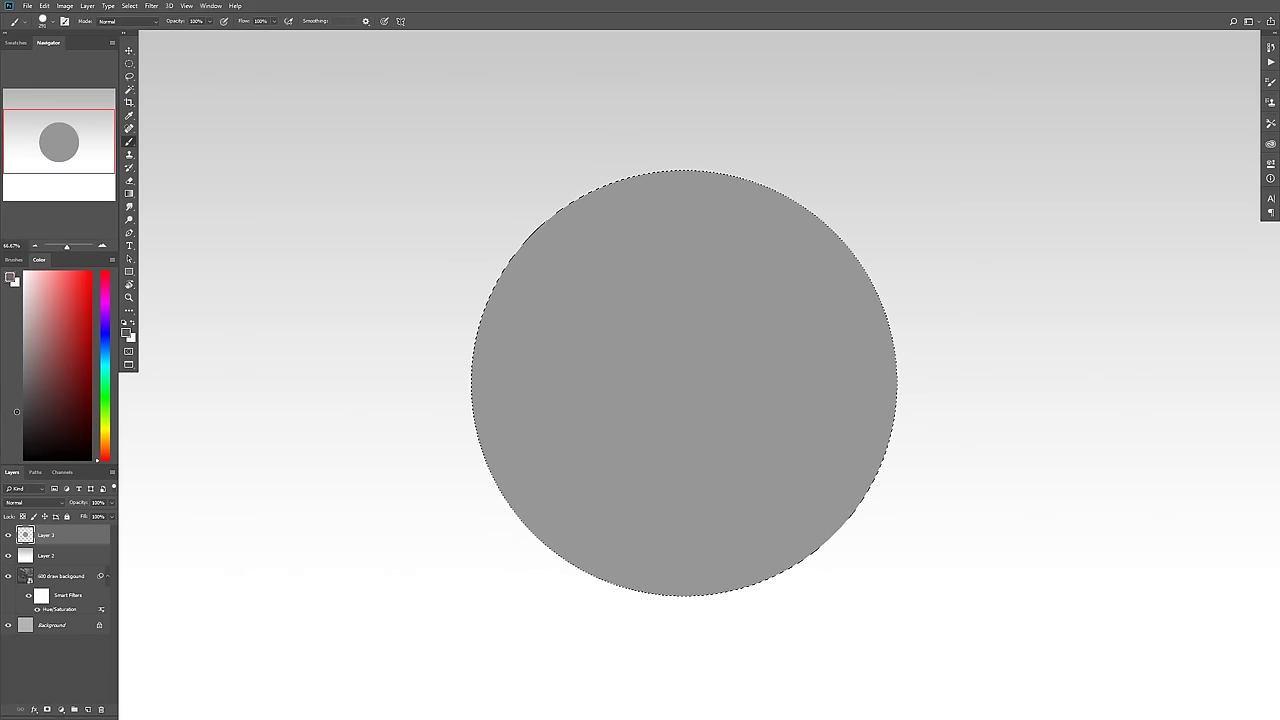
right_click(417, 357)
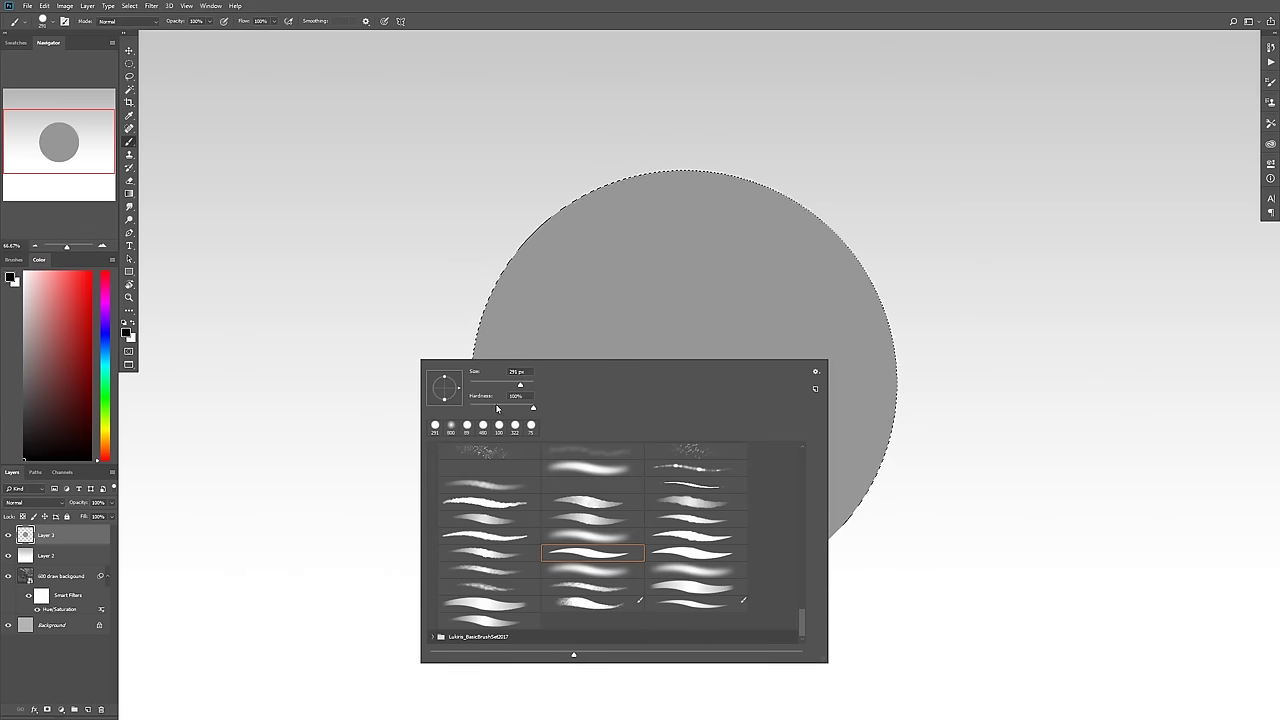
click(469, 299)
- Try to sketch thin curved contour lines across the grey sphere
drag(724, 503, 884, 340)
key(ctrl+z)
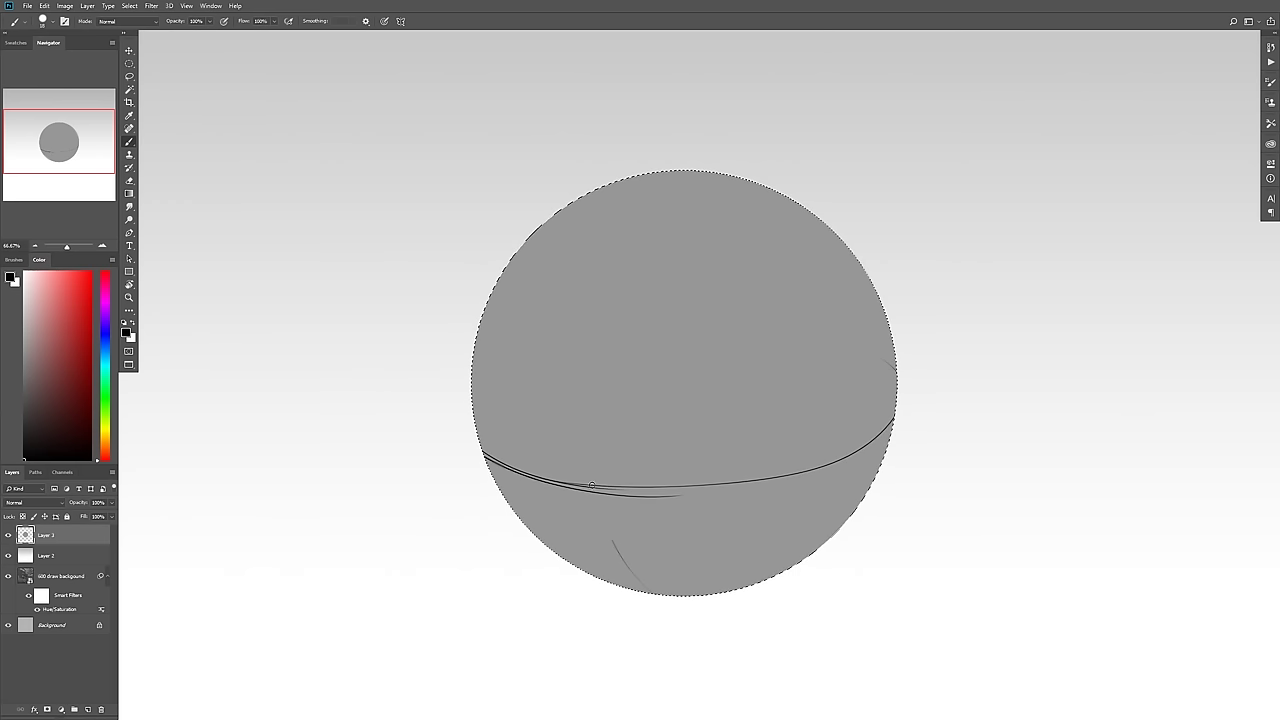
drag(636, 572, 634, 120)
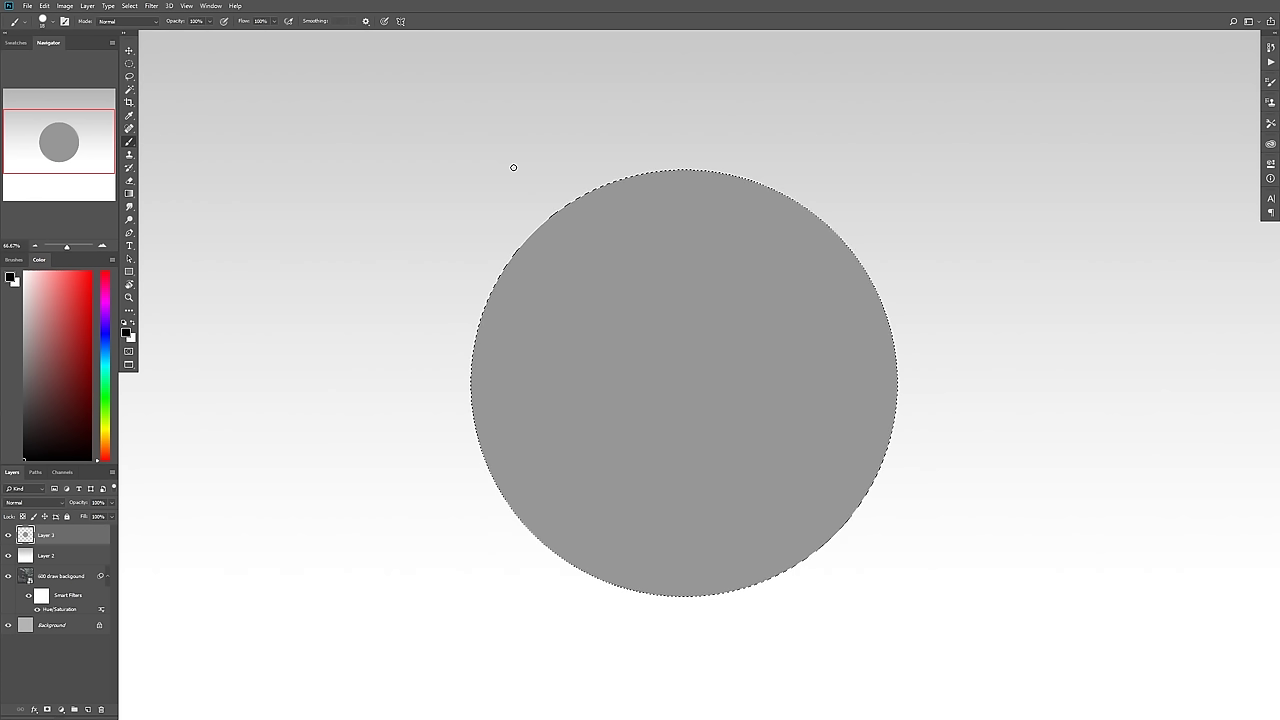
- Draw a black arrow pointing at the sphere's upper left and sketch a perspective ground grid beneath and behind it
mouse_move(333, 88)
mouse_down()
mouse_move(477, 223)
mouse_move(420, 198)
mouse_move(487, 229)
mouse_up()
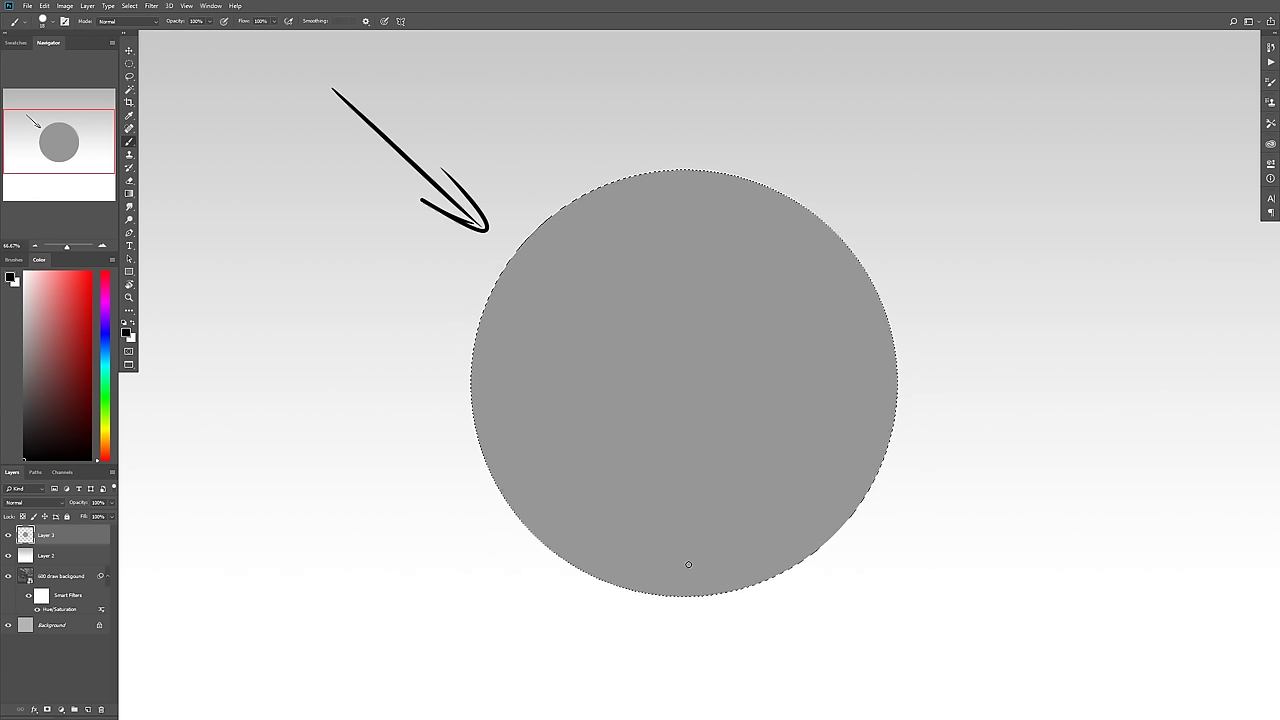
mouse_move(1074, 618)
mouse_down()
mouse_move(400, 634)
mouse_move(1118, 645)
mouse_up()
drag(430, 632, 1034, 617)
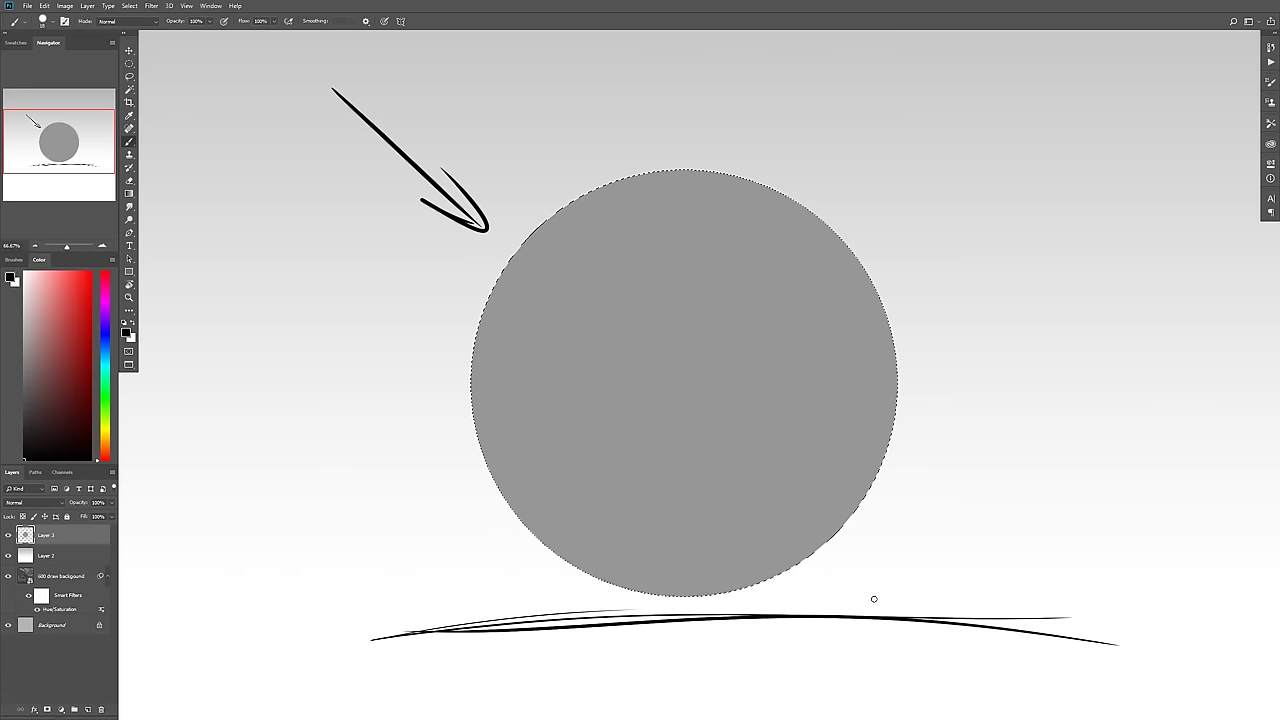
drag(440, 586, 1070, 617)
drag(1063, 564, 825, 546)
drag(1091, 512, 865, 497)
drag(1151, 455, 890, 440)
drag(1078, 396, 890, 437)
drag(350, 565, 600, 497)
drag(1117, 412, 633, 660)
drag(1138, 447, 818, 679)
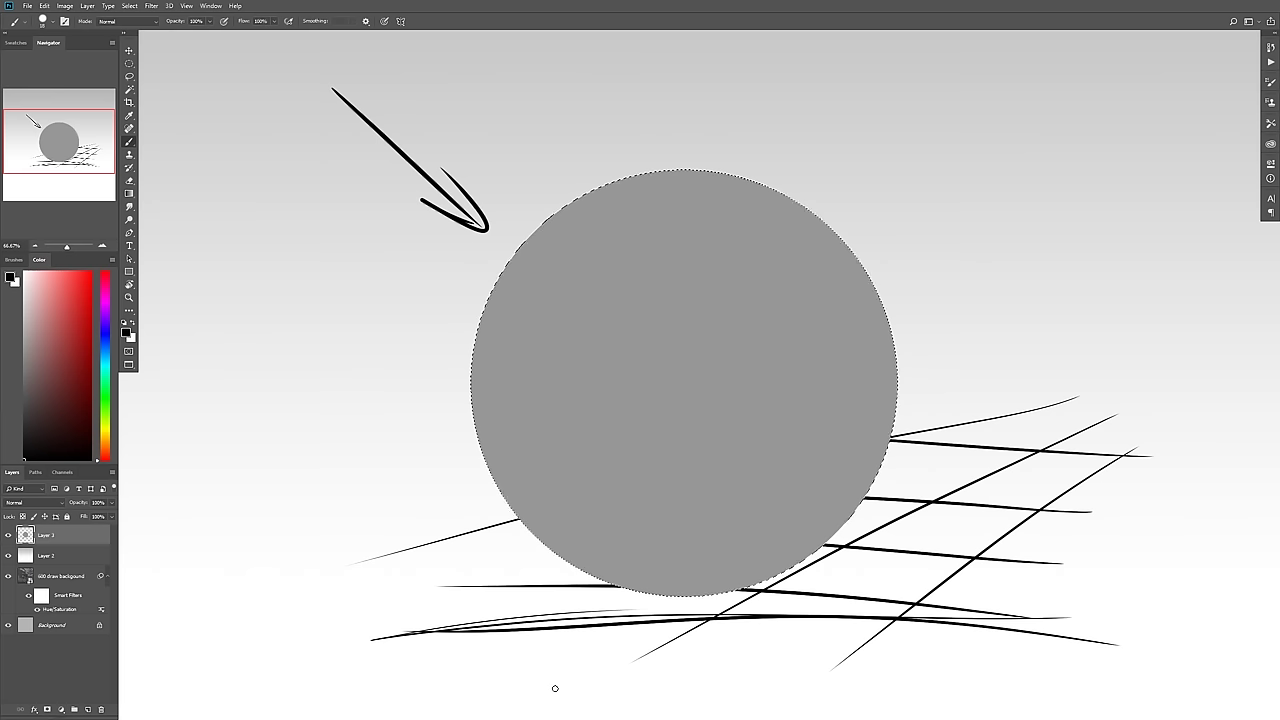
- Undo the ground grid and the light-direction arrow
key(ctrl+z)
key(ctrl+z)
key(ctrl+z)
key(ctrl+z)
key(ctrl+z)
key(ctrl+z)
key(ctrl+z)
key(ctrl+z)
key(ctrl+z)
key(ctrl+z)
key(ctrl+z)
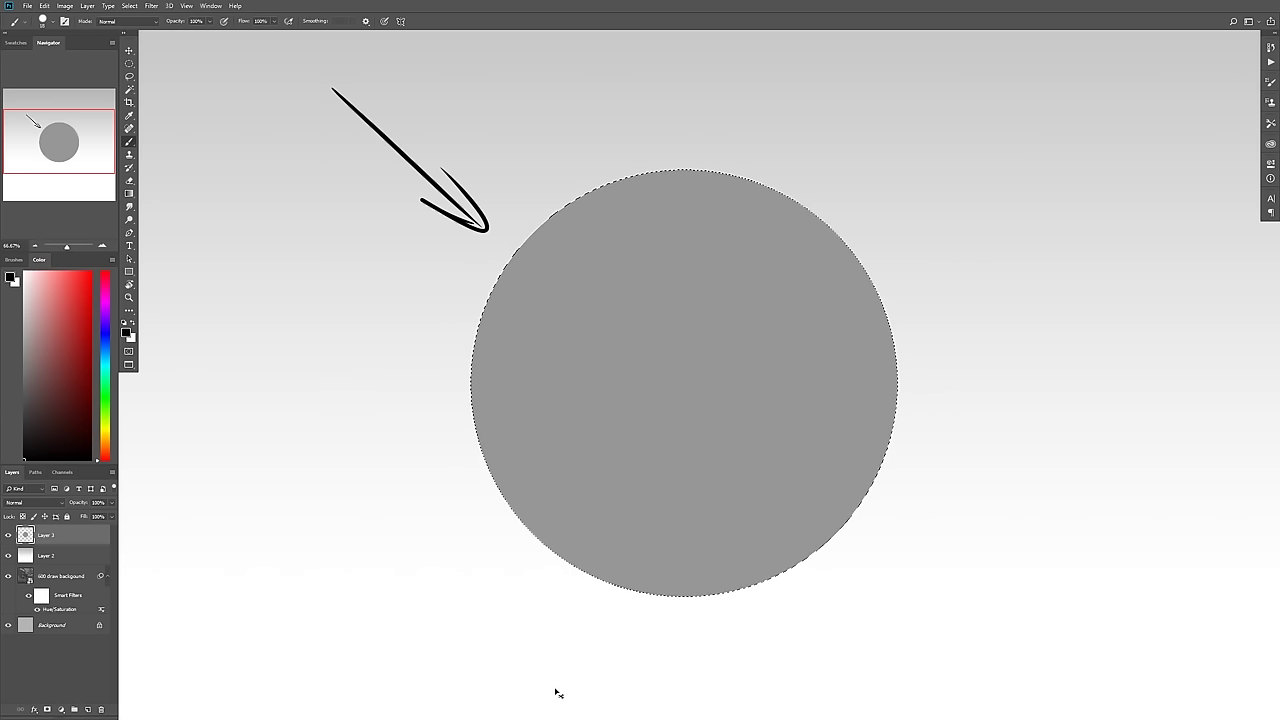
key(ctrl+z)
- Sketch the cone-shaped head of a three-dimensional light arrow pointing at the sphere's upper left
mouse_move(422, 214)
mouse_down()
mouse_move(450, 131)
mouse_move(424, 213)
mouse_up()
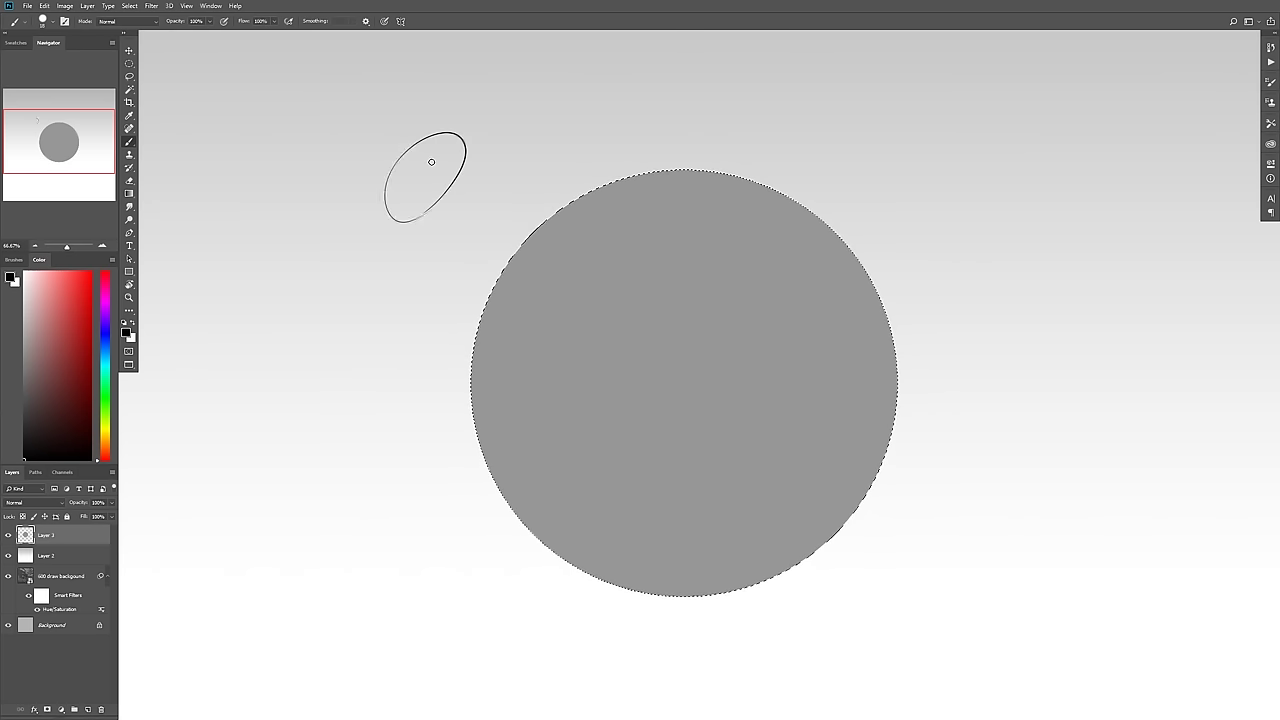
drag(462, 147, 483, 221)
drag(394, 218, 484, 230)
drag(470, 136, 481, 222)
- Sketch the arrow's cylindrical shaft behind the cone, finishing it with an elliptical end cap
drag(436, 158, 326, 57)
drag(350, 140, 398, 124)
mouse_move(292, 152)
mouse_down()
mouse_move(402, 184)
mouse_move(392, 197)
mouse_move(437, 159)
mouse_up()
mouse_move(436, 160)
mouse_down()
mouse_move(411, 195)
mouse_move(345, 66)
mouse_move(401, 119)
mouse_move(343, 65)
mouse_up()
mouse_move(307, 152)
mouse_down()
mouse_move(346, 136)
mouse_move(295, 128)
mouse_move(285, 146)
mouse_move(354, 94)
mouse_up()
mouse_move(291, 146)
mouse_down()
mouse_move(339, 96)
mouse_move(342, 74)
mouse_move(312, 150)
mouse_up()
drag(350, 72, 292, 148)
drag(330, 142, 368, 96)
- Reinforce the edges of the arrow's cone with darker strokes running to its tip
drag(420, 138, 462, 150)
mouse_move(462, 150)
mouse_down()
mouse_move(446, 190)
mouse_move(389, 201)
mouse_move(426, 214)
mouse_move(456, 168)
mouse_move(430, 132)
mouse_move(482, 224)
mouse_up()
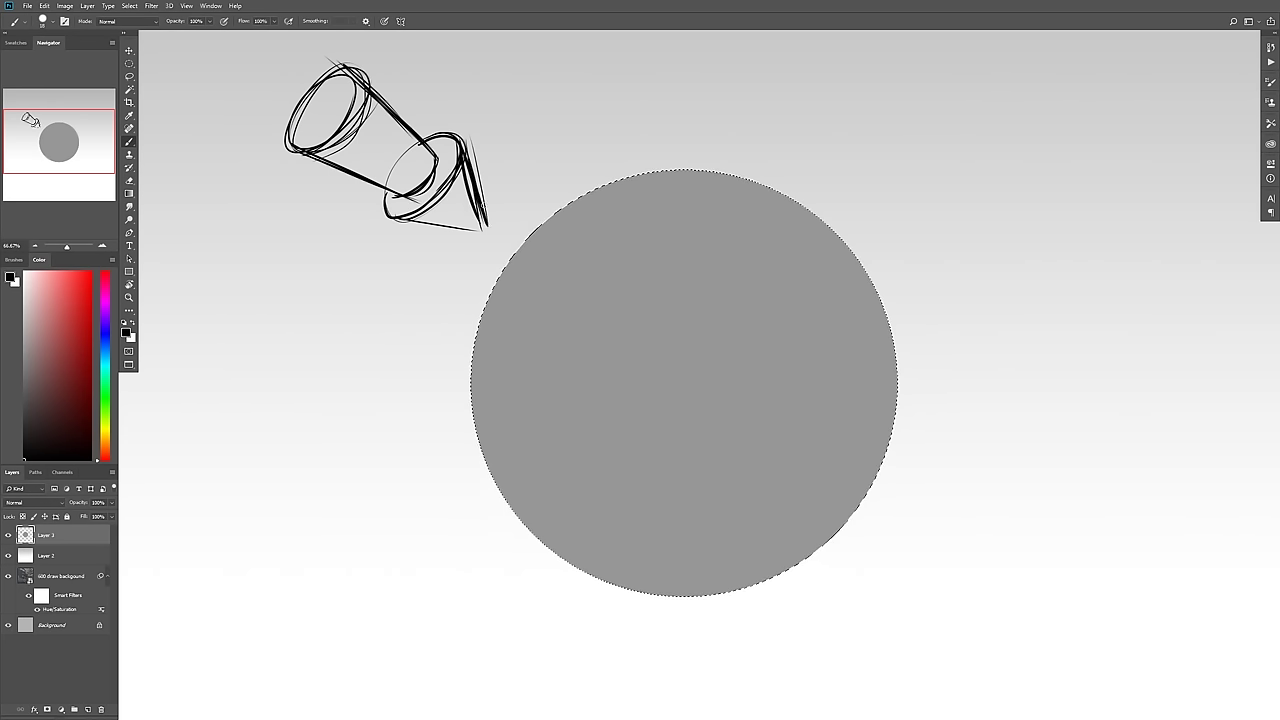
drag(398, 214, 486, 230)
drag(456, 142, 470, 184)
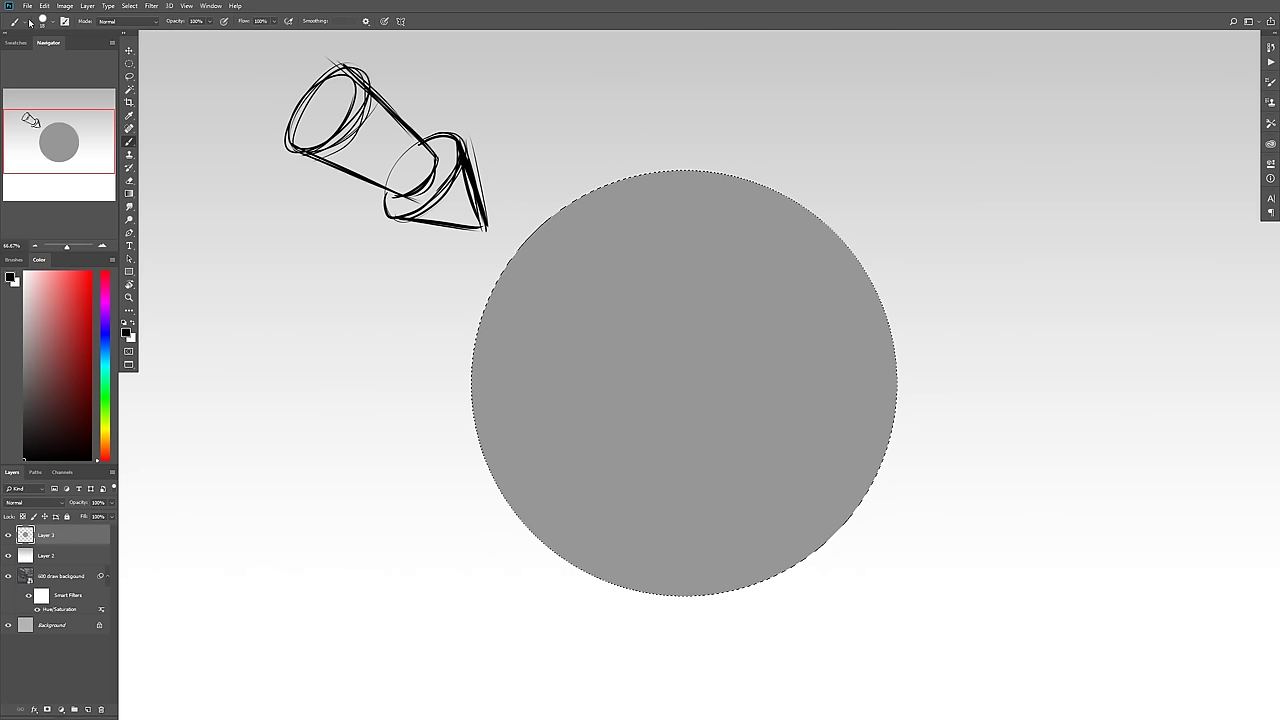
- Outline the shadow boundary on the sphere's lower-right side in dark grey and hatch the shaded area
right_click(480, 357)
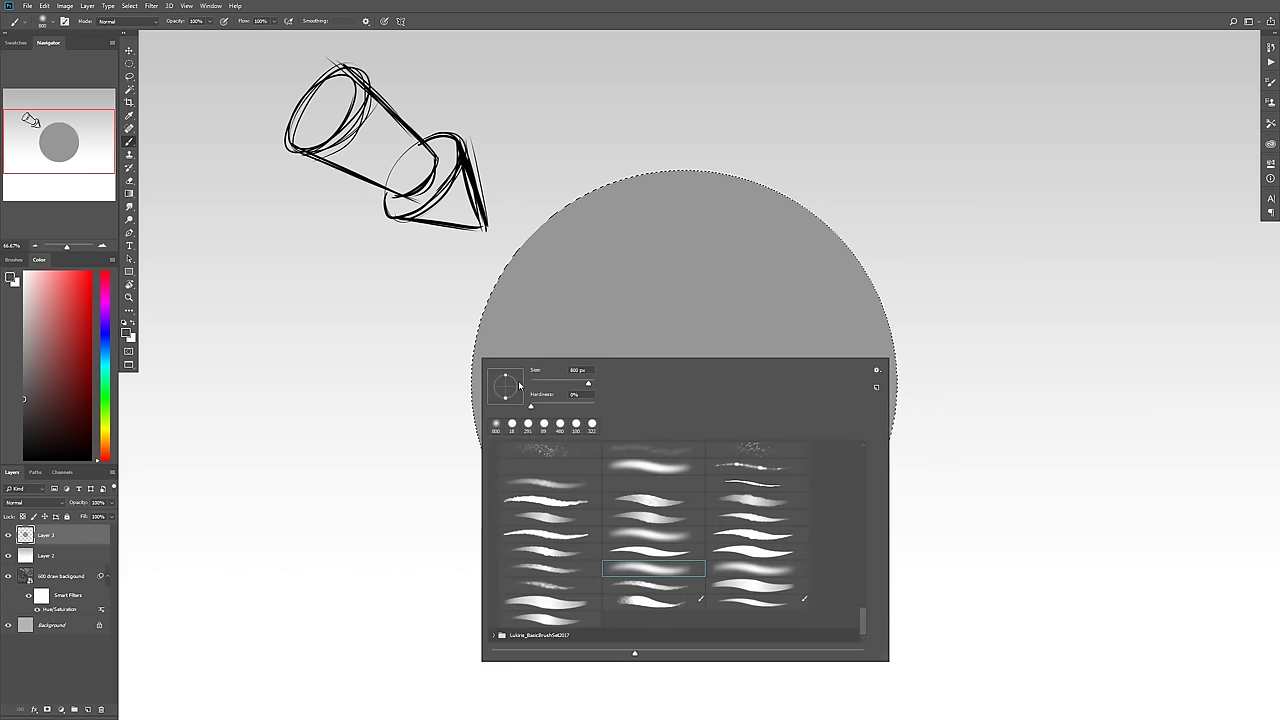
click(478, 257)
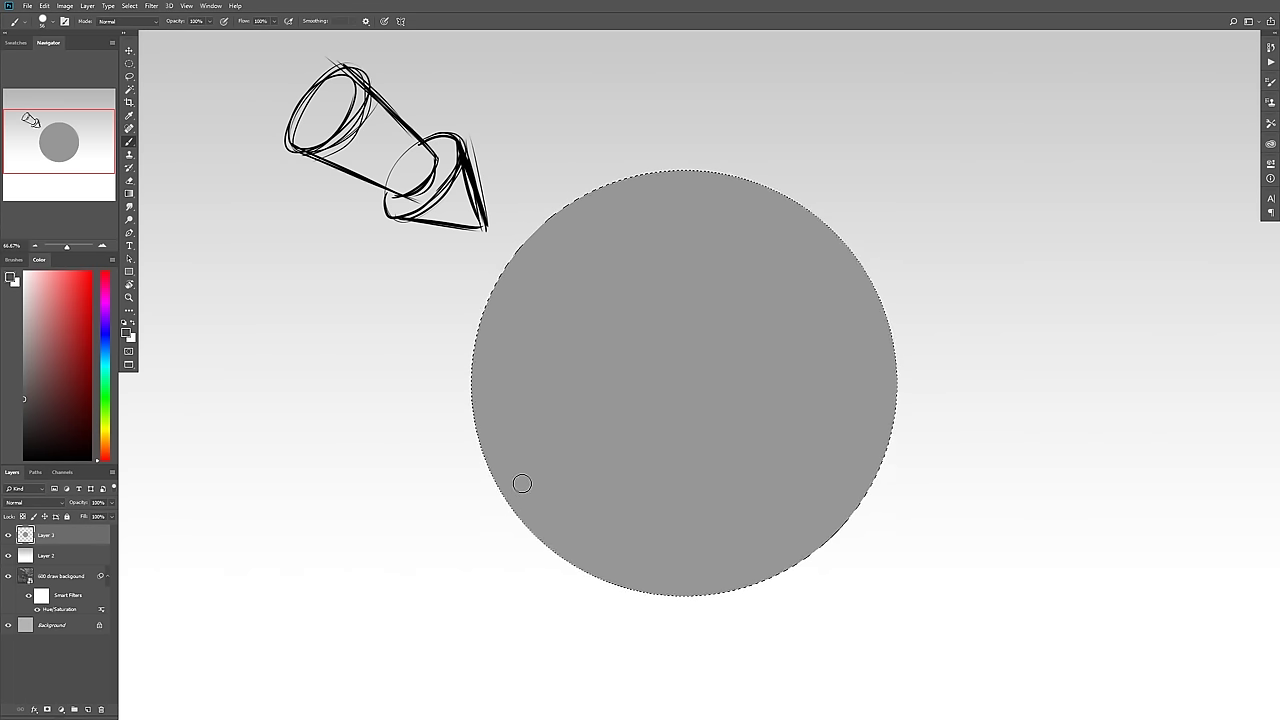
drag(520, 530, 823, 217)
key(ctrl+z)
drag(798, 447, 806, 208)
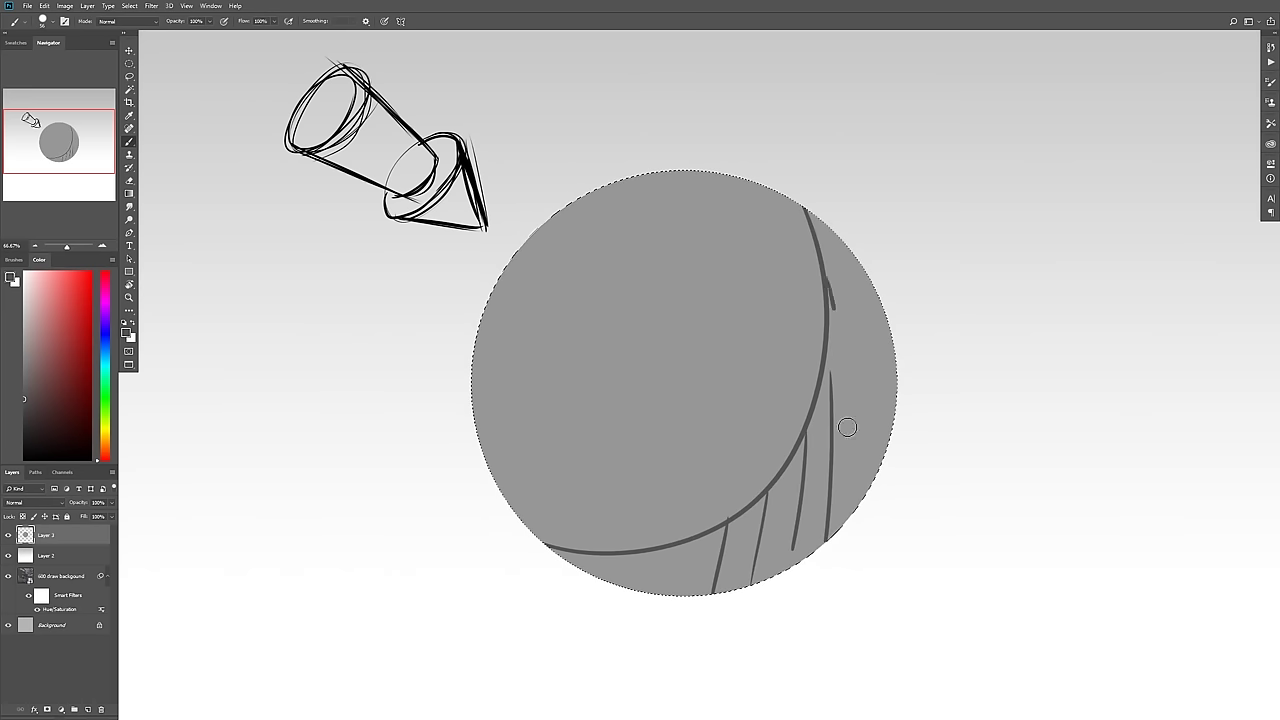
drag(887, 279, 889, 445)
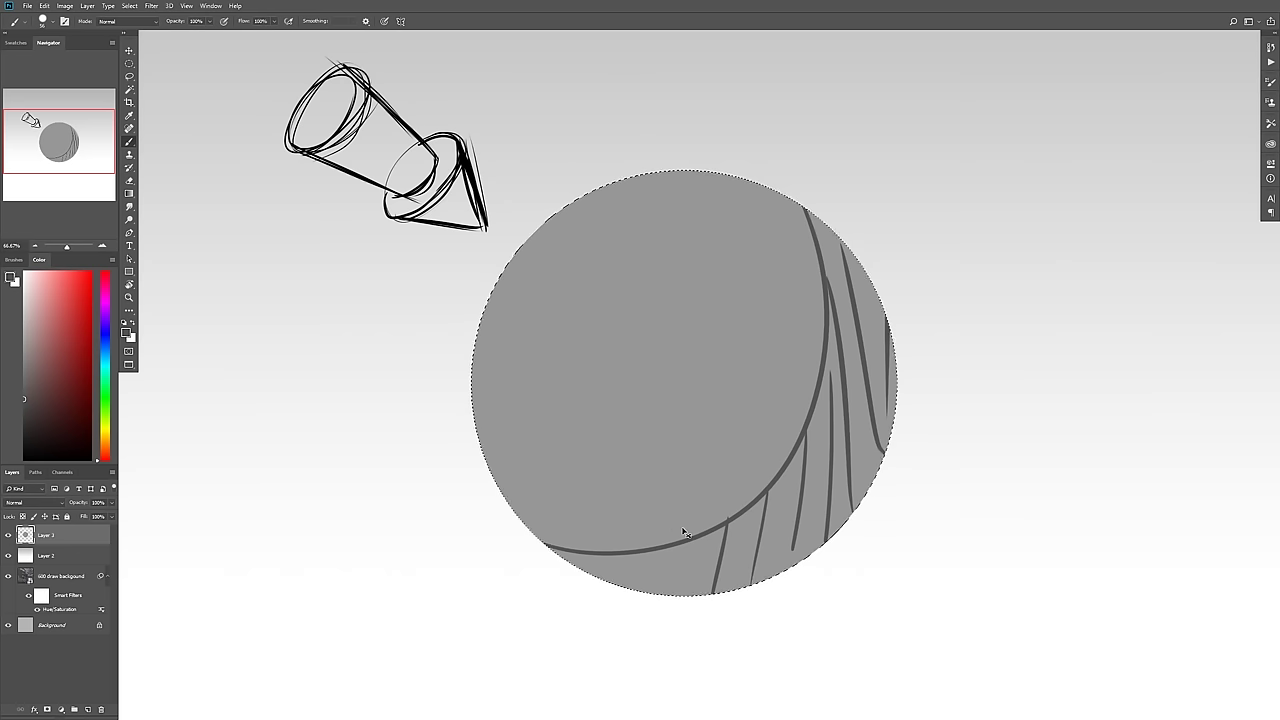
- Outline an elliptical cast shadow on the ground at the sphere's lower right and hatch it
mouse_move(673, 598)
mouse_down()
mouse_move(888, 462)
mouse_move(604, 554)
mouse_move(587, 598)
mouse_up()
drag(1009, 470, 1066, 524)
mouse_move(954, 460)
mouse_down()
mouse_move(1039, 536)
mouse_move(1009, 560)
mouse_up()
mouse_move(904, 470)
mouse_down()
mouse_move(967, 556)
mouse_move(929, 560)
mouse_up()
drag(864, 513, 889, 573)
drag(828, 550, 776, 579)
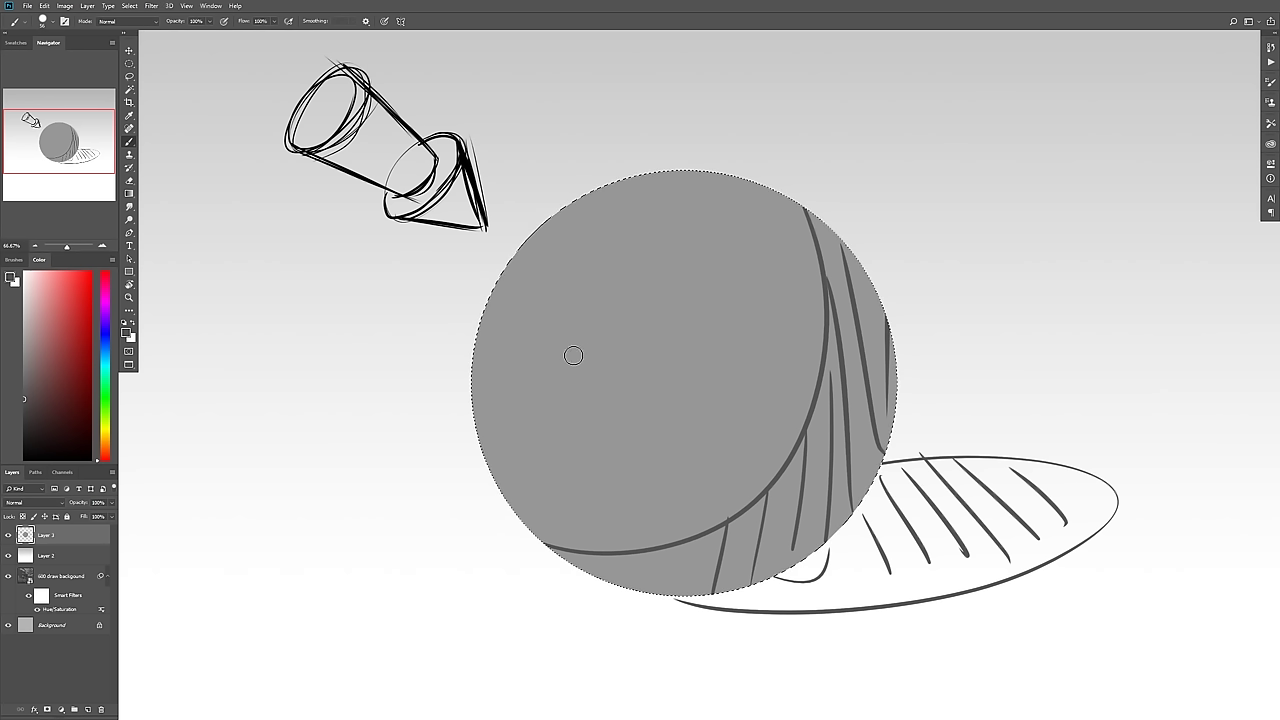
- Outline the lit area and a small central oval on the sphere, and mark a band along its lower edge
drag(492, 422, 652, 178)
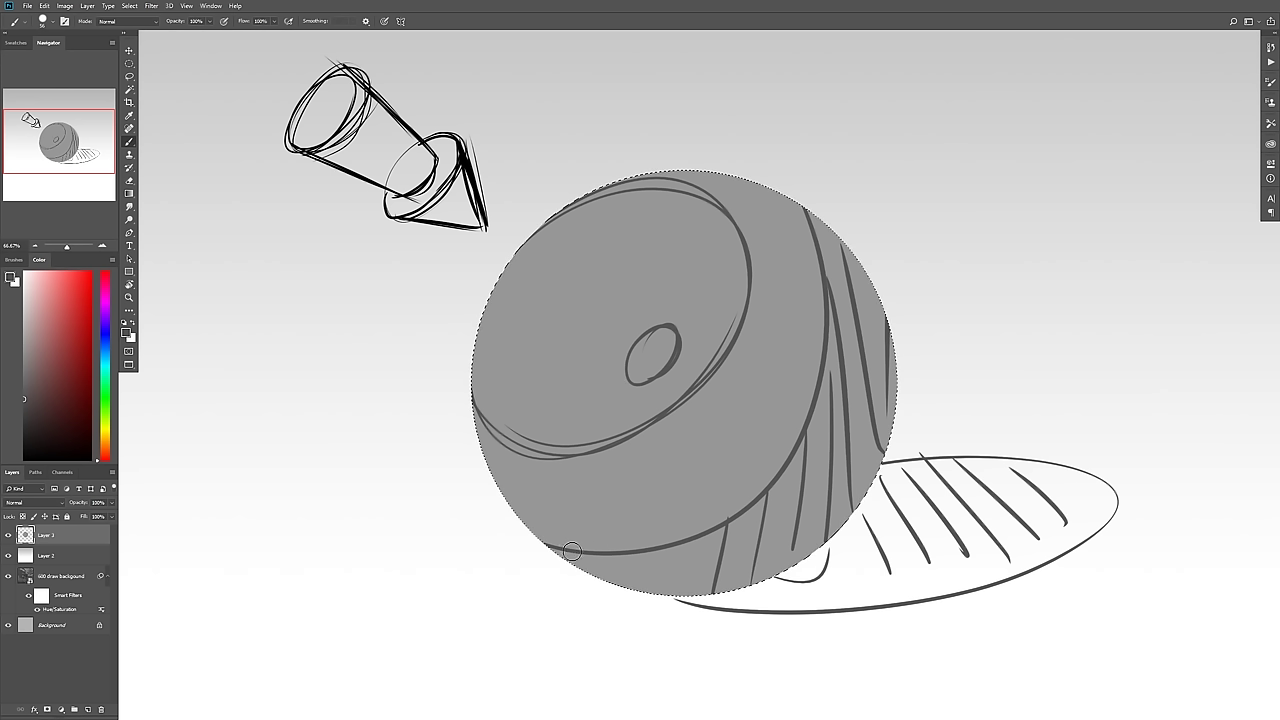
drag(706, 567, 838, 539)
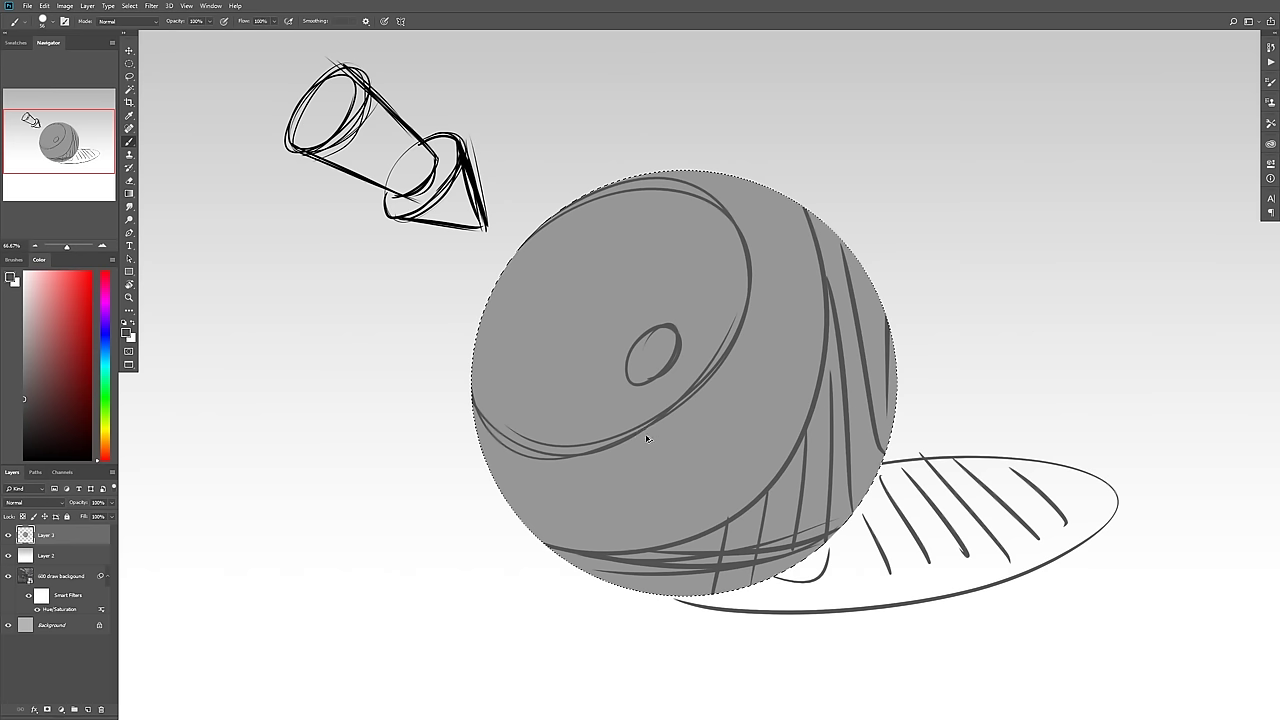
- Undo the dark grey outlines, hatching and cast shadow on and around the sphere
key(Delete)
key(ctrl+z)
key(ctrl+z)
key(ctrl+z)
key(ctrl+z)
key(ctrl+z)
key(ctrl+z)
key(ctrl+z)
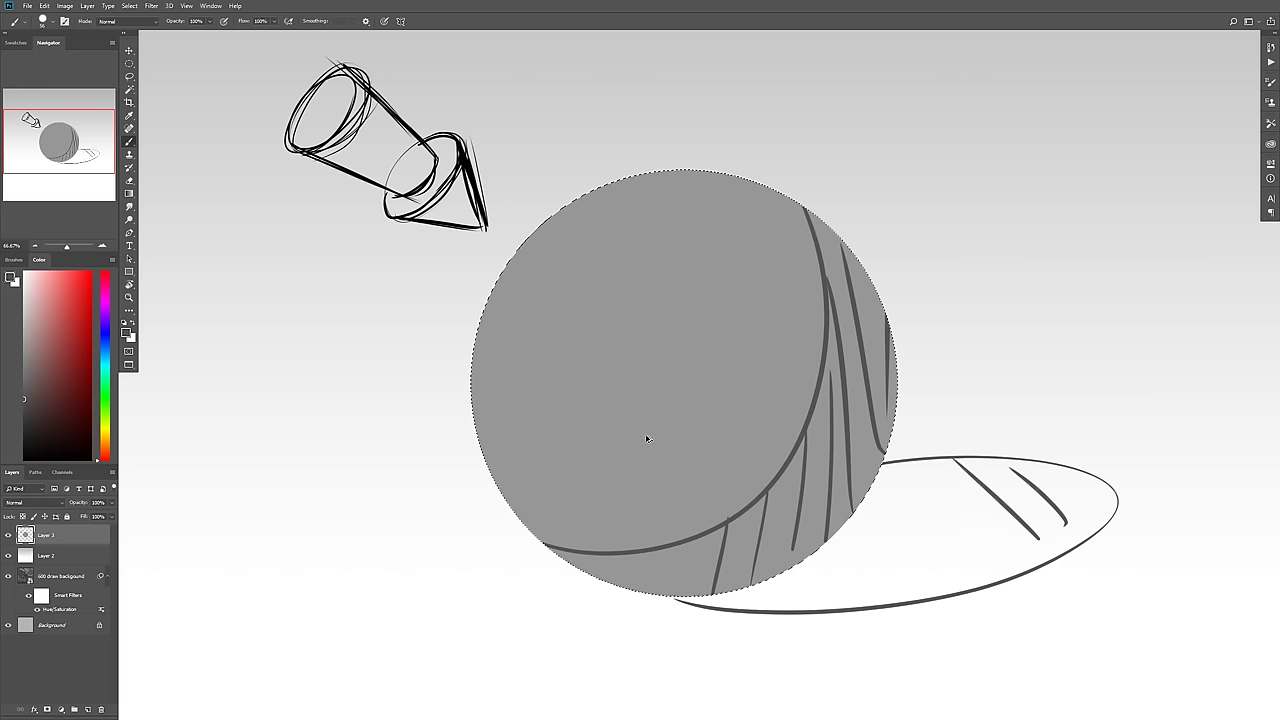
key(ctrl+z)
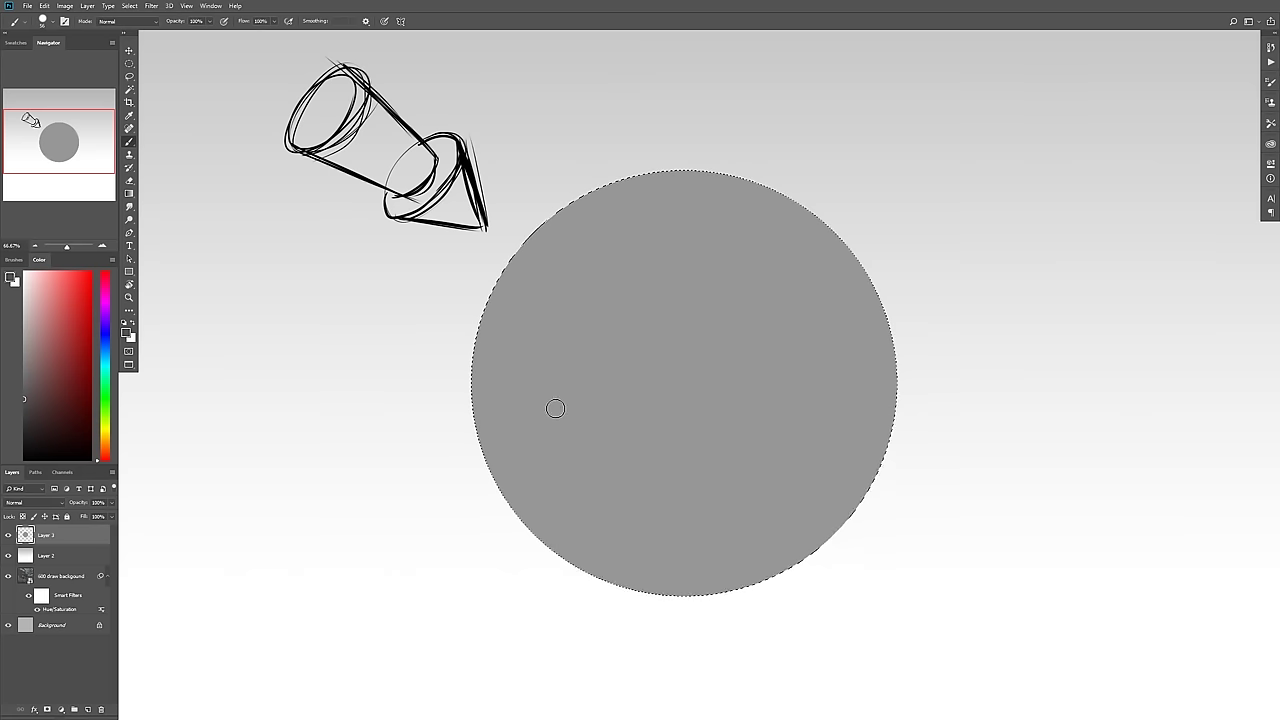
- Shade the sphere's lower-right side in dark grey with a soft 425 px brush
right_click(555, 408)
click(728, 607)
click(411, 390)
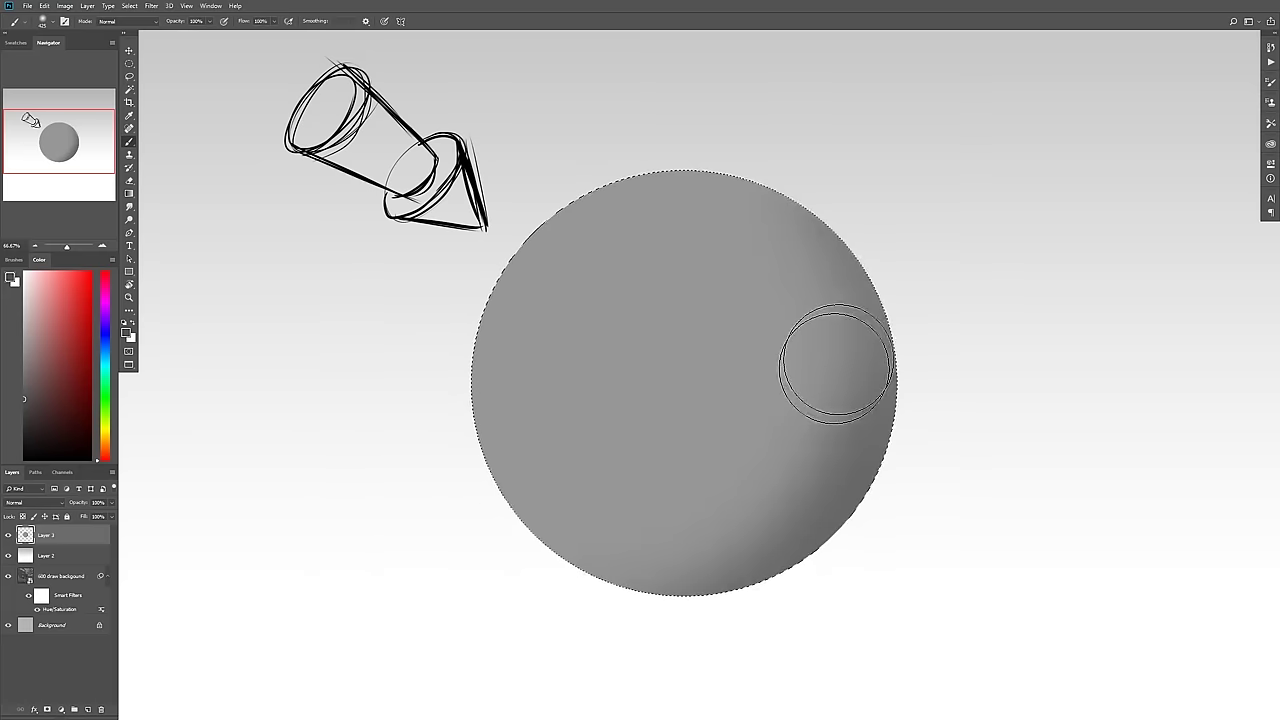
mouse_move(836, 364)
mouse_down()
mouse_move(838, 510)
mouse_move(671, 525)
mouse_move(876, 220)
mouse_move(826, 503)
mouse_move(487, 539)
mouse_move(563, 571)
mouse_move(878, 320)
mouse_move(815, 181)
mouse_move(836, 518)
mouse_move(638, 550)
mouse_move(864, 200)
mouse_move(846, 450)
mouse_move(498, 556)
mouse_move(720, 542)
mouse_move(468, 548)
mouse_move(500, 575)
mouse_move(863, 352)
mouse_move(779, 177)
mouse_move(808, 572)
mouse_move(796, 375)
mouse_move(920, 380)
mouse_move(806, 495)
mouse_move(863, 560)
mouse_up()
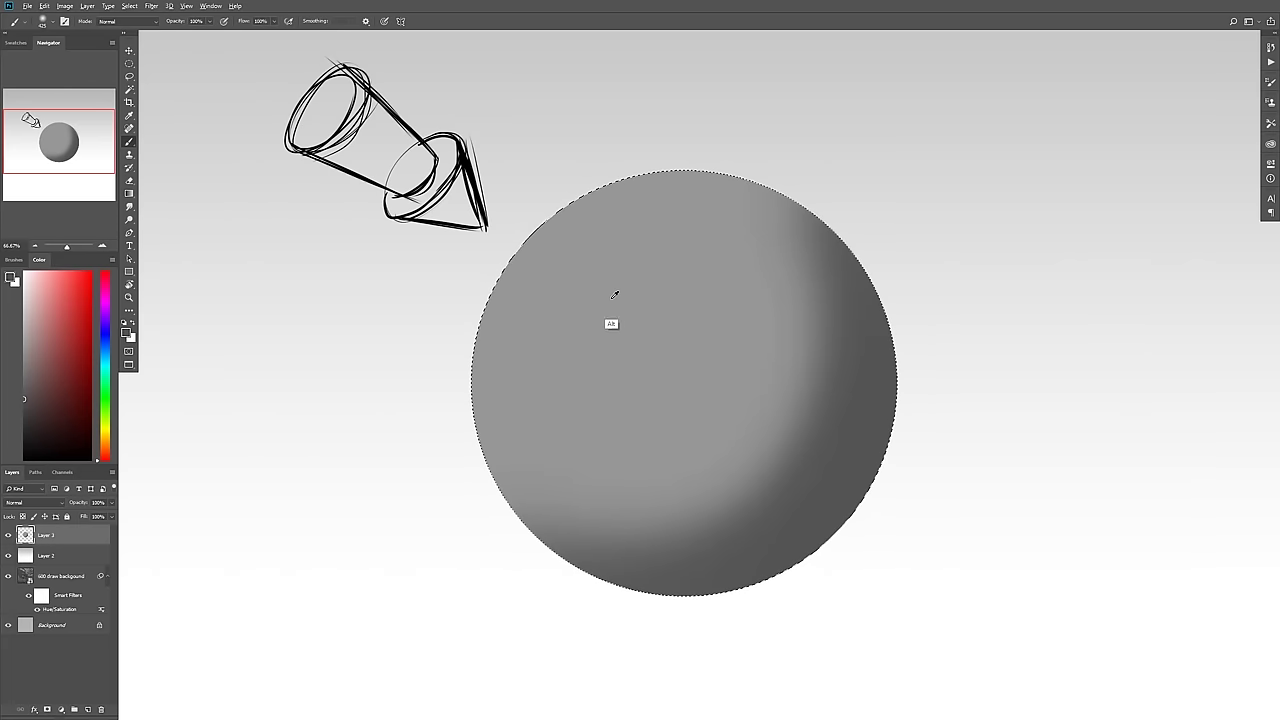
- Brighten the sphere's upper-left side with soft light grey strokes that blend into the shaded side
click(25, 334)
drag(25, 333, 23, 302)
key(ctrl+z)
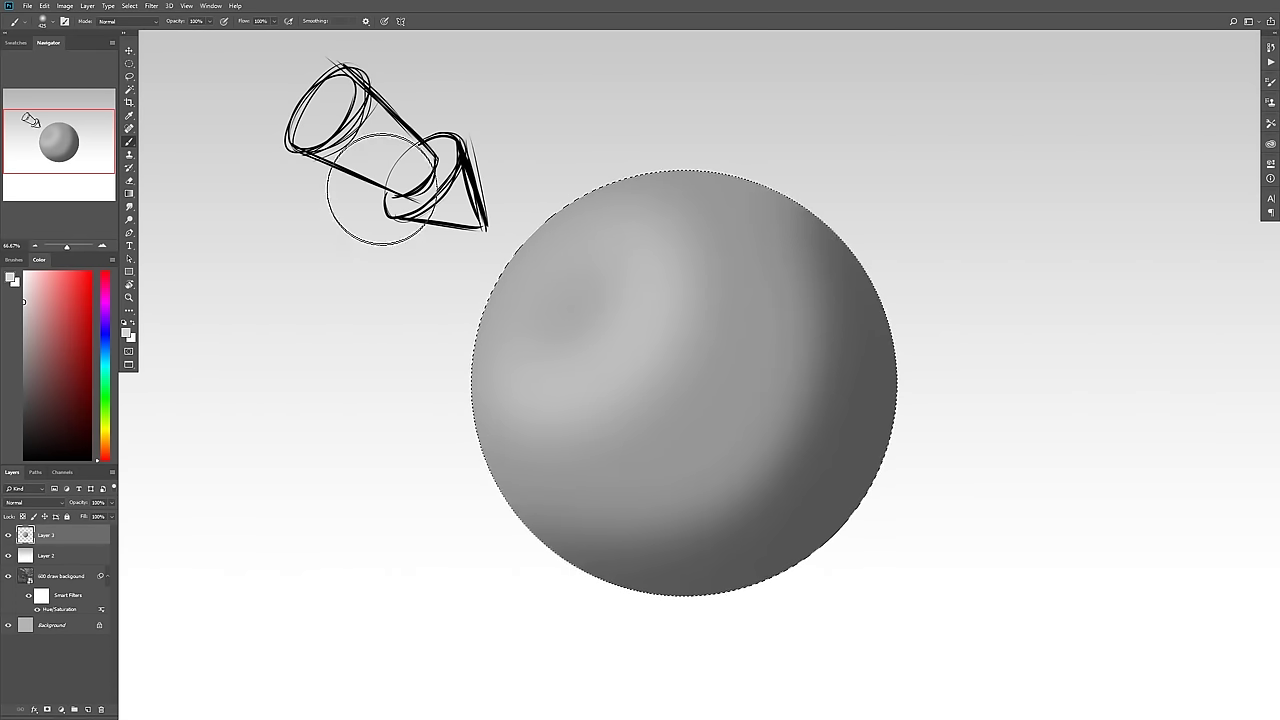
mouse_move(595, 247)
mouse_down()
mouse_move(498, 327)
mouse_move(640, 414)
mouse_move(619, 165)
mouse_move(703, 307)
mouse_move(466, 401)
mouse_move(628, 409)
mouse_move(629, 131)
mouse_up()
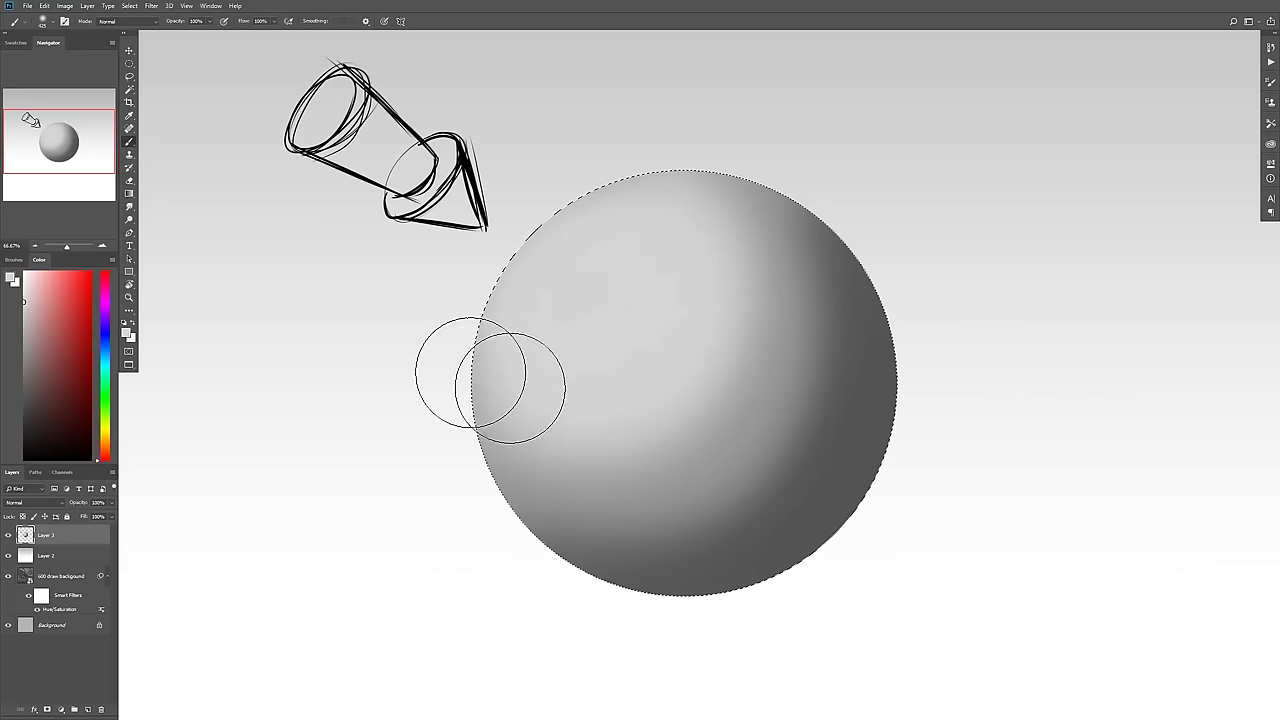
mouse_move(615, 404)
mouse_down()
mouse_move(533, 234)
mouse_move(618, 450)
mouse_move(692, 144)
mouse_move(717, 314)
mouse_move(510, 432)
mouse_up()
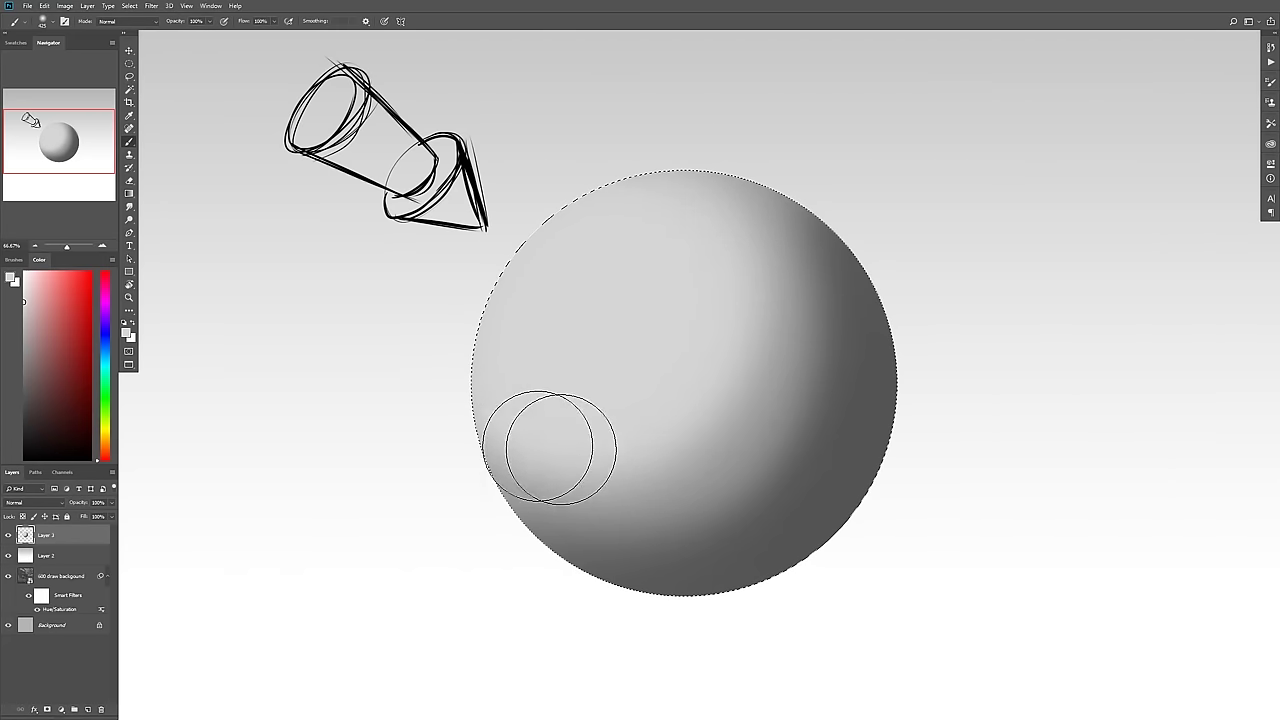
mouse_move(532, 328)
mouse_down()
mouse_move(624, 172)
mouse_move(685, 266)
mouse_move(680, 175)
mouse_up()
alt+click(889, 369)
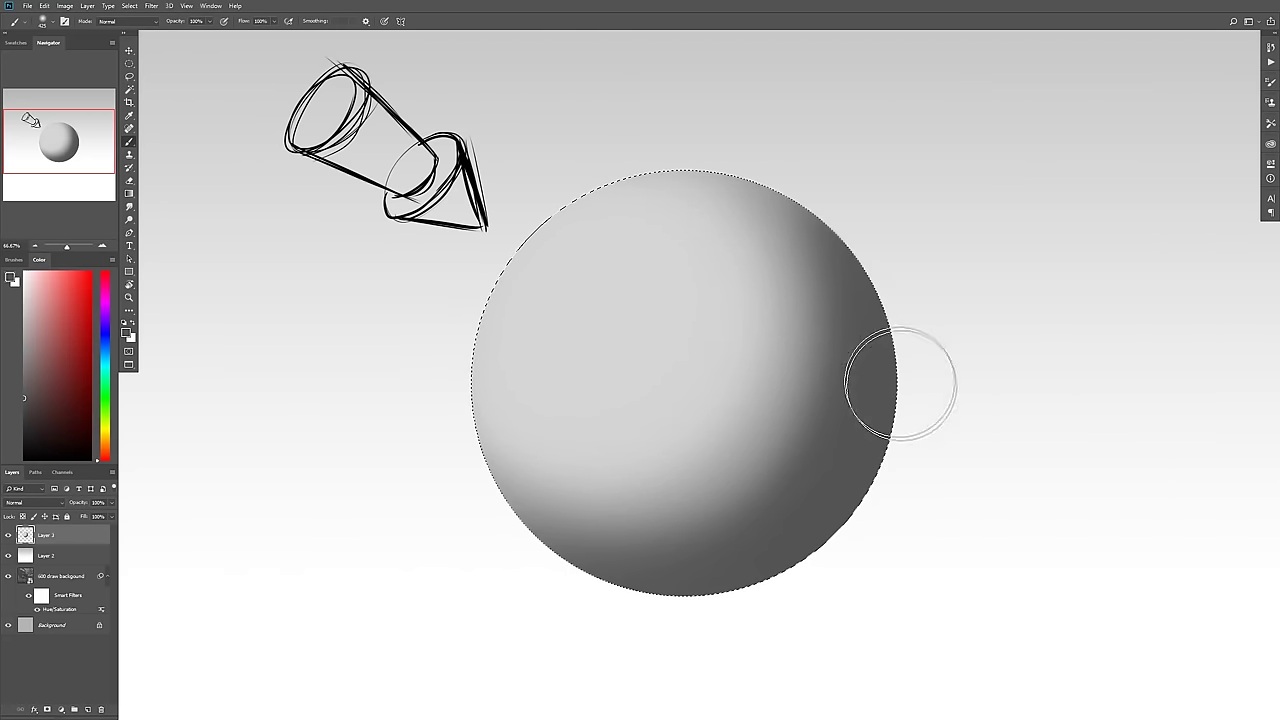
alt+click(578, 292)
- Paint a white oval highlight on the sphere's upper left with a hard 15 px brush and draw a red crossed-out circle above it
mouse_move(690, 438)
mouse_down()
mouse_move(630, 204)
mouse_move(576, 458)
mouse_move(778, 258)
mouse_move(596, 294)
mouse_up()
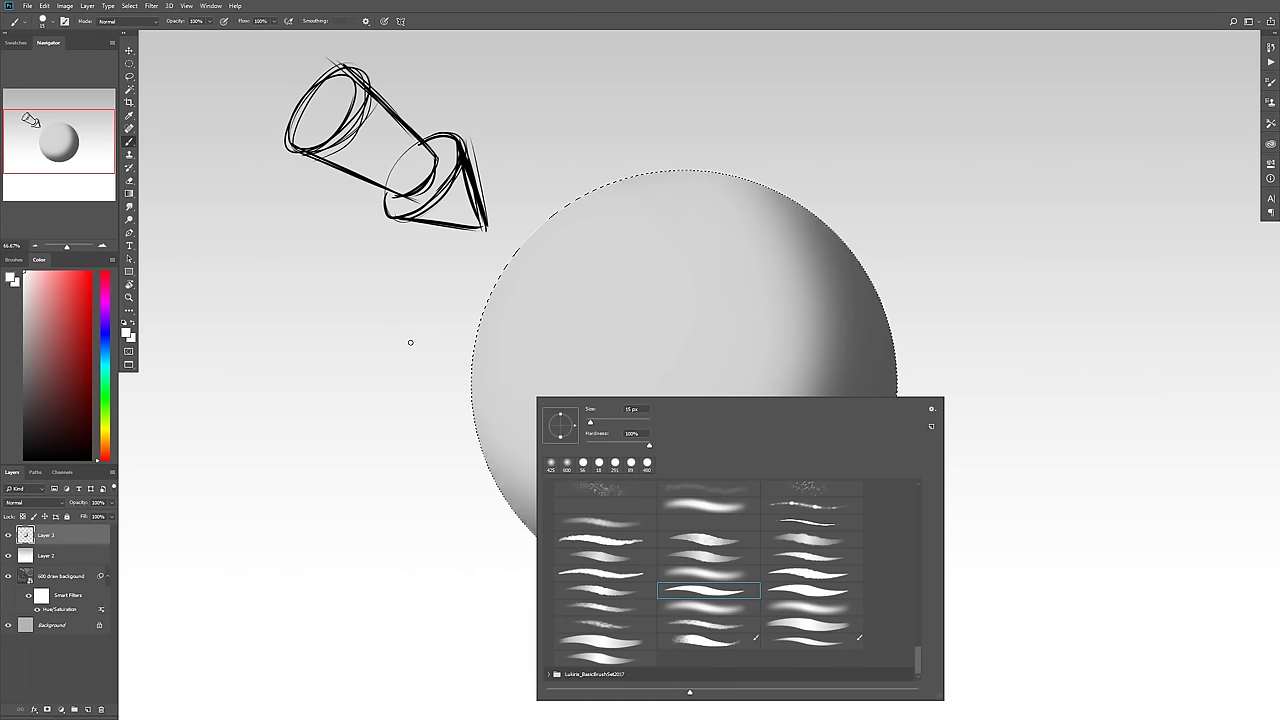
click(394, 379)
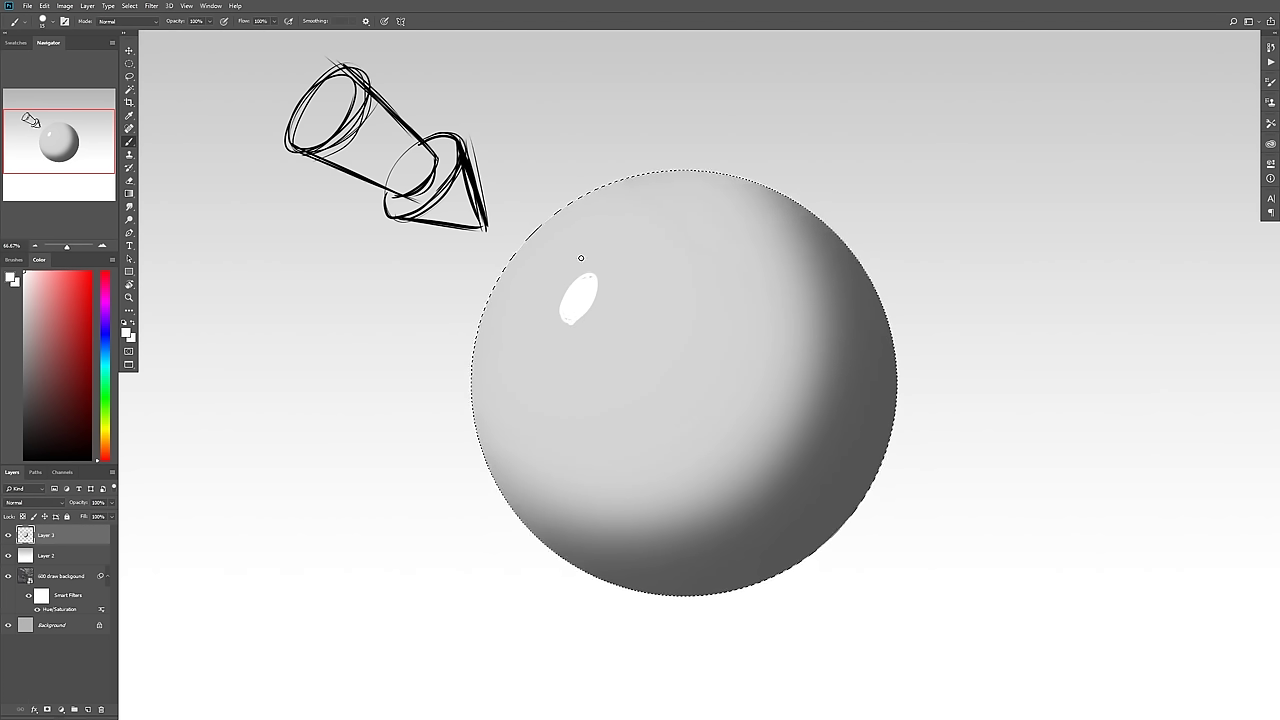
drag(79, 330, 112, 258)
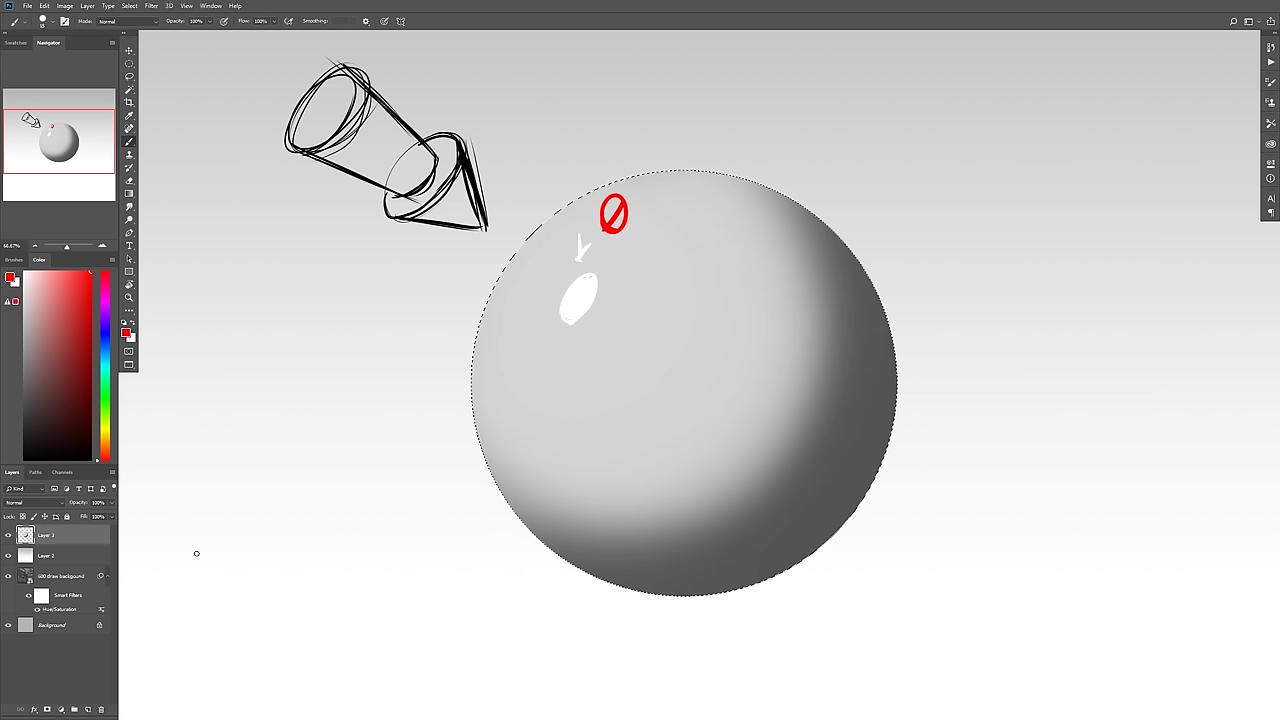
- Paint a soft white oval highlight on the sphere's upper-left lit side
key(x)
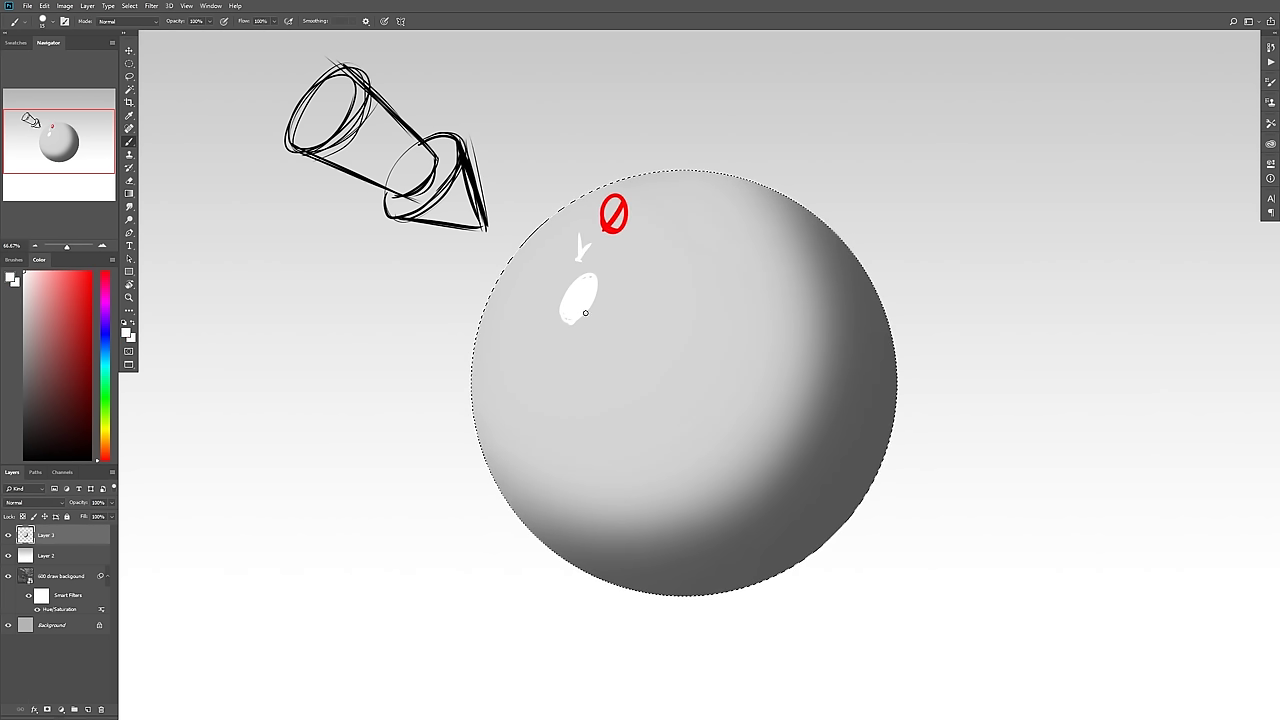
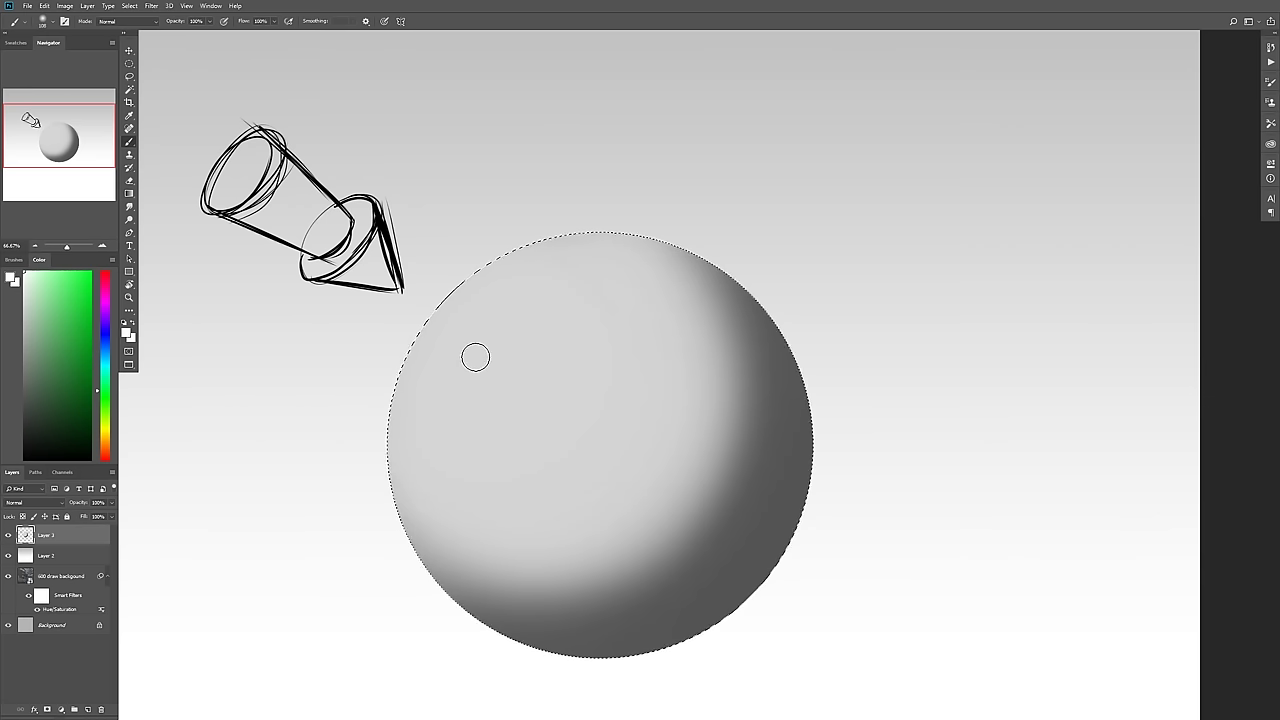
drag(490, 338, 474, 354)
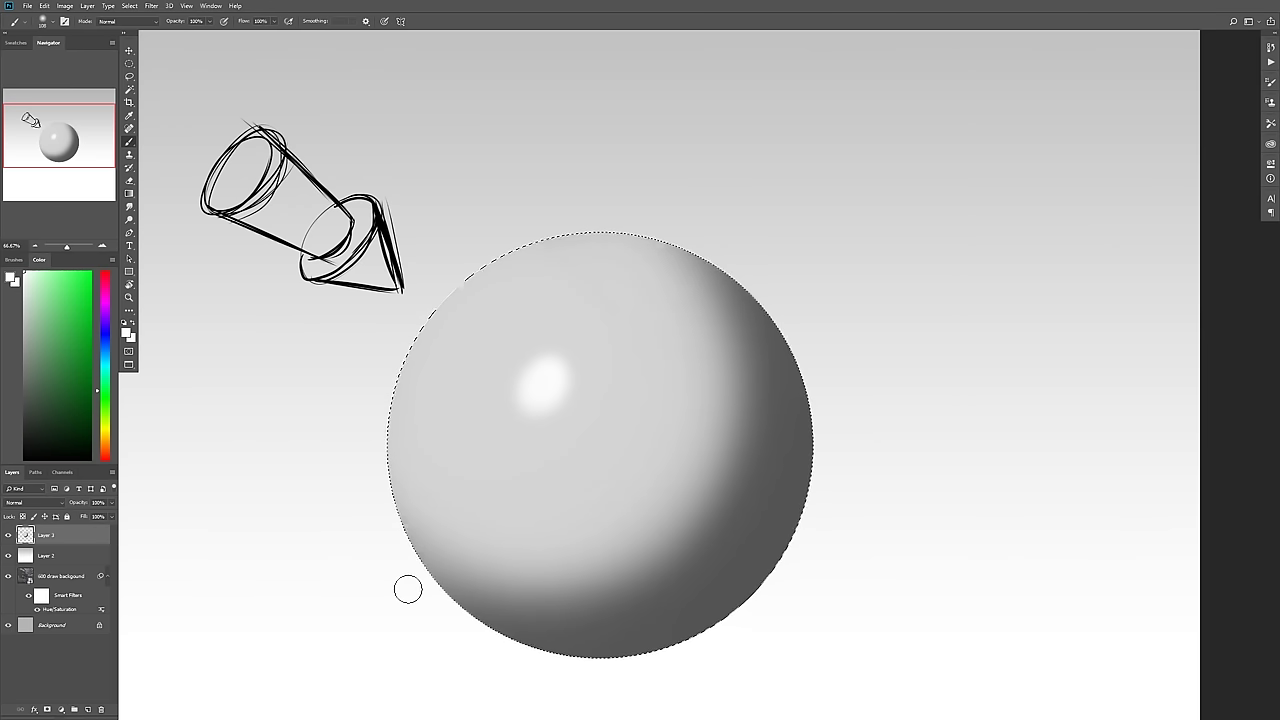
- Invert the selection to the area outside the sphere and choose a near-black paint colour
key(ctrl+shift+i)
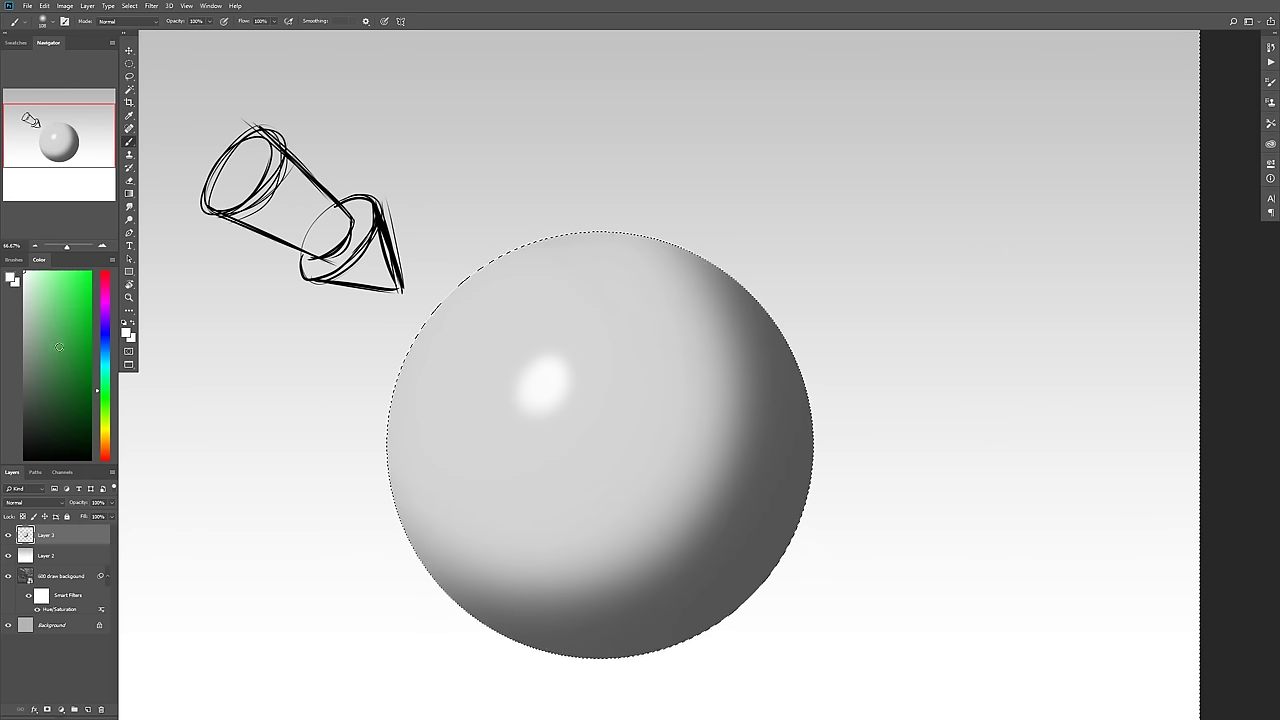
click(23, 432)
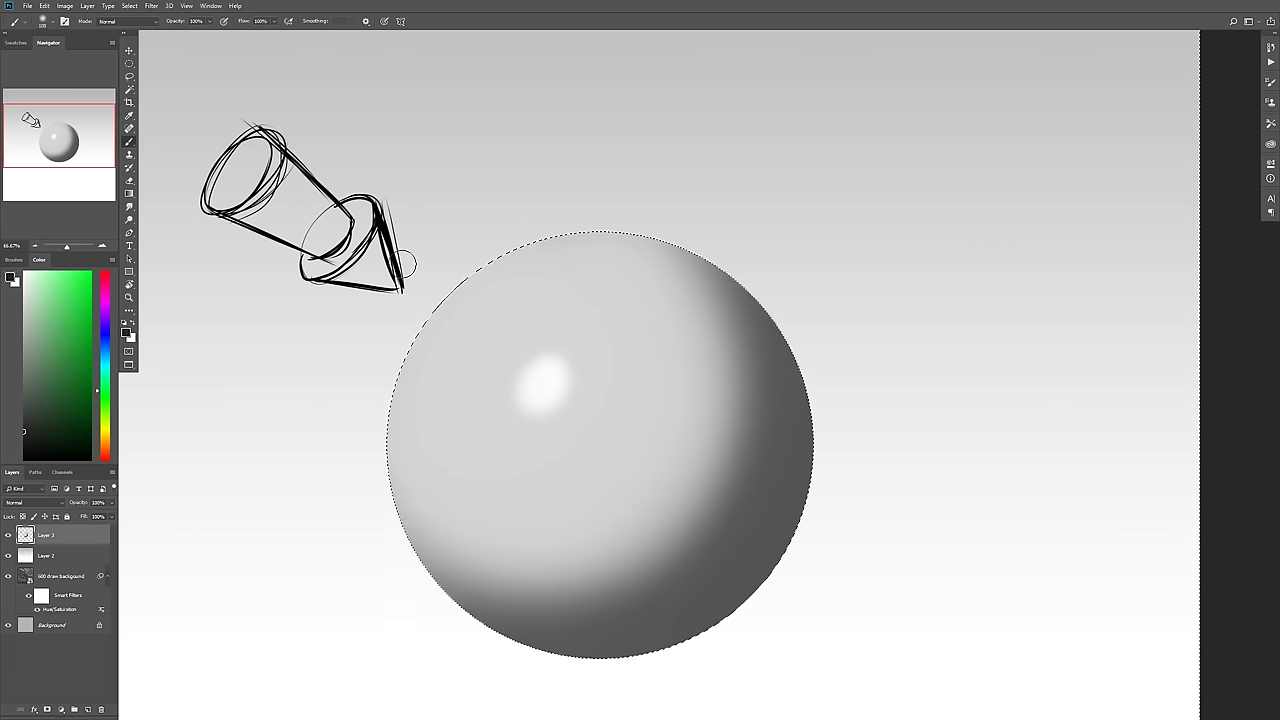
drag(503, 403, 457, 341)
- Sketch soft dark lines from the sphere's top and bottom edges down to the right, with a curved cast-shadow outline on the ground
mouse_move(597, 180)
mouse_down()
mouse_move(1095, 481)
mouse_move(1046, 429)
mouse_up()
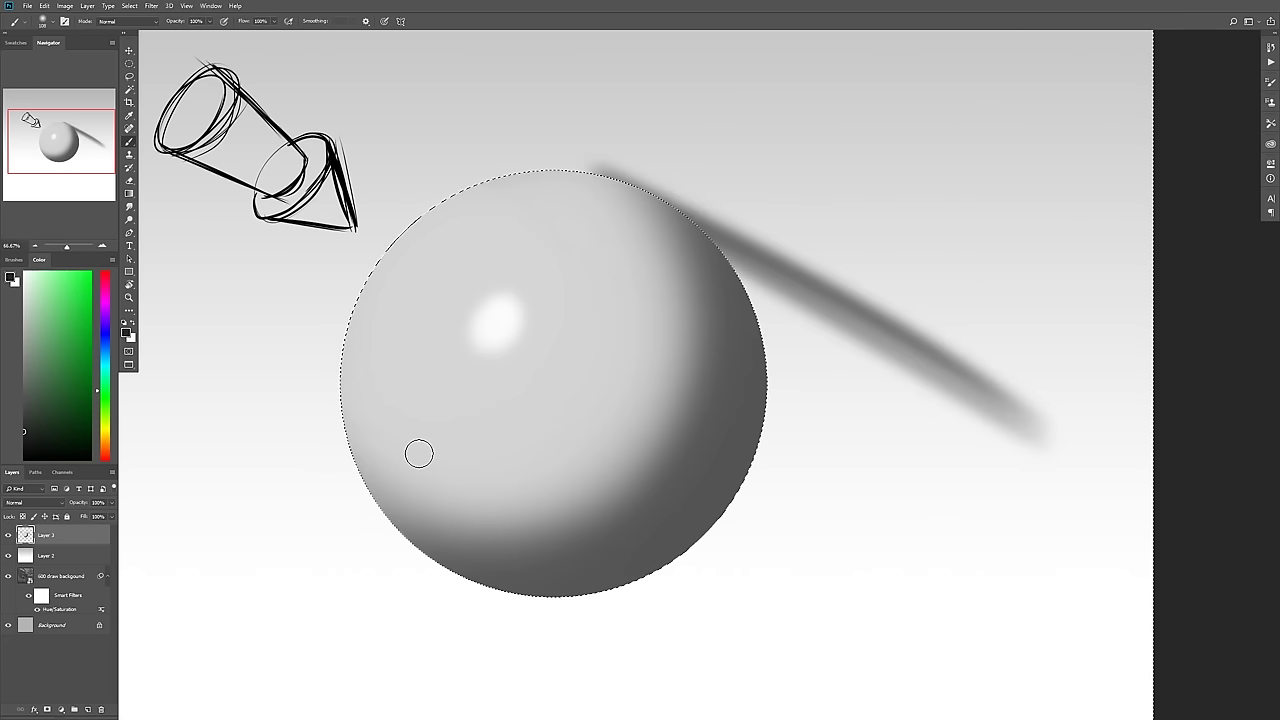
drag(422, 555, 567, 622)
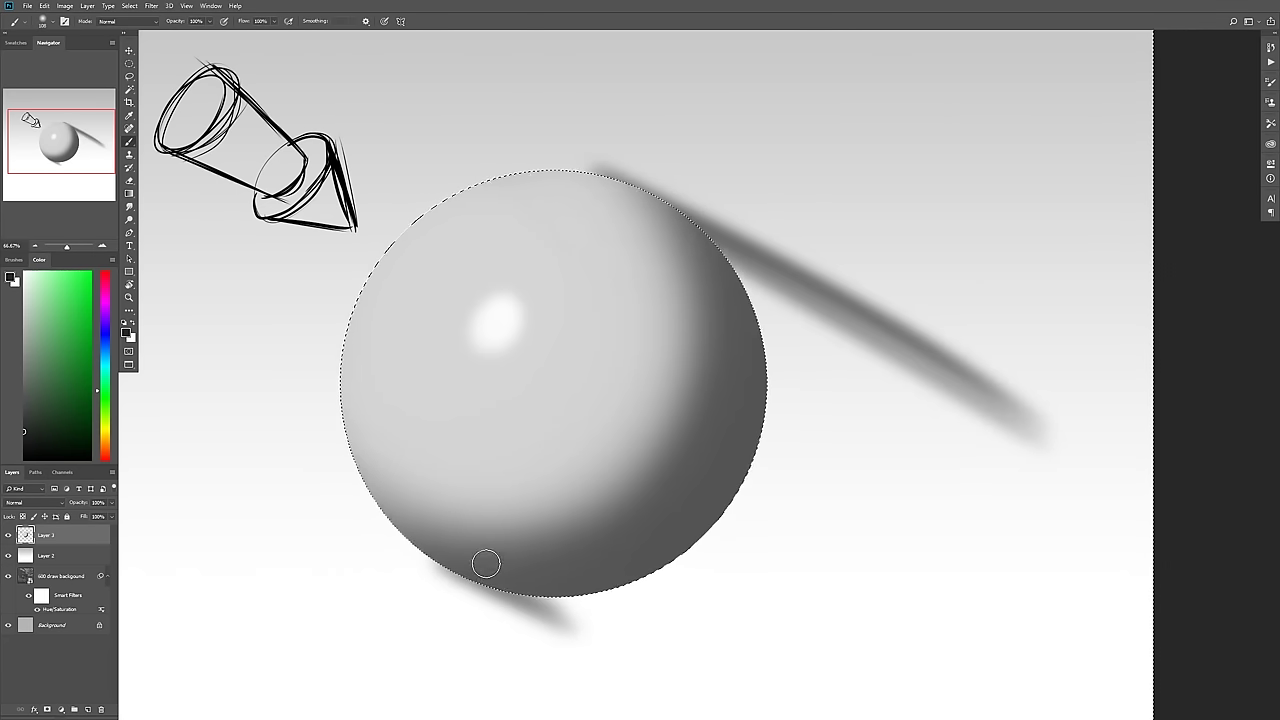
drag(757, 470, 985, 540)
drag(818, 480, 988, 538)
mouse_move(850, 522)
mouse_down()
mouse_move(980, 514)
mouse_move(765, 432)
mouse_up()
mouse_move(552, 604)
mouse_down()
mouse_move(834, 580)
mouse_move(571, 517)
mouse_up()
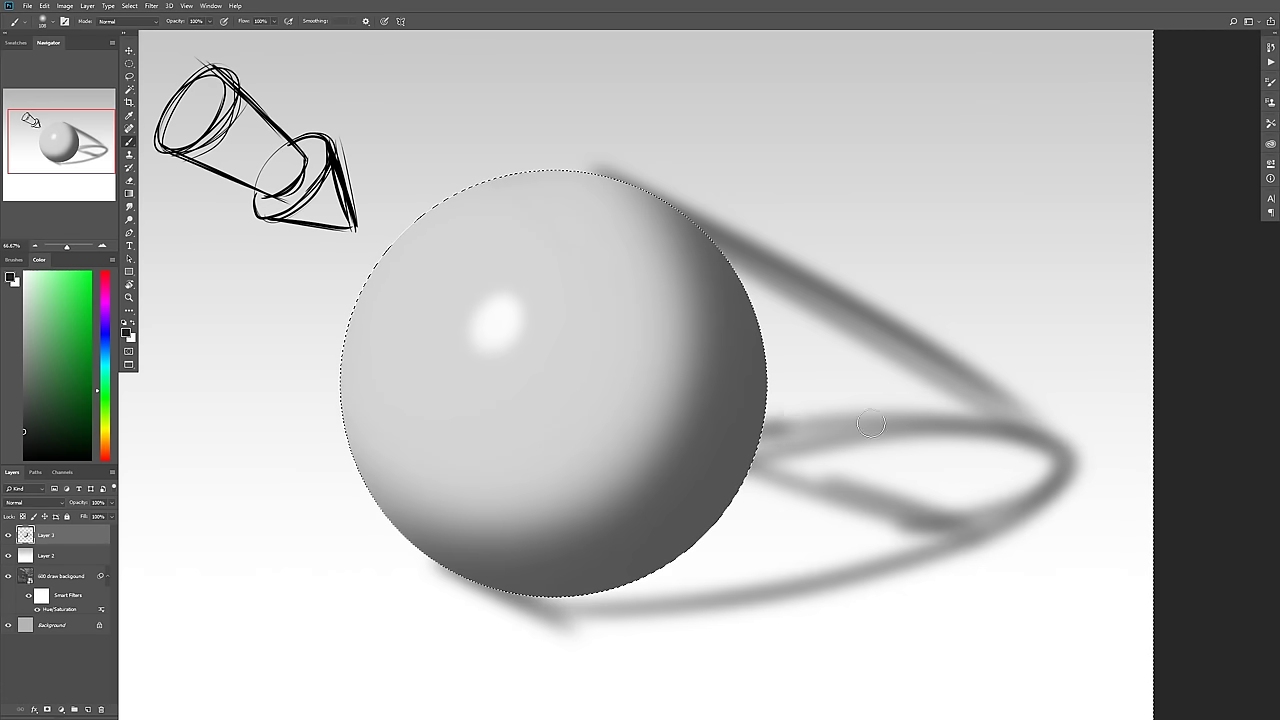
drag(828, 426, 537, 606)
- Undo the soft shadow projection lines and the curved shadow outline
key(ctrl+alt+z)
key(ctrl+alt+z)
key(ctrl+alt+z)
key(ctrl+alt+z)
key(ctrl+alt+z)
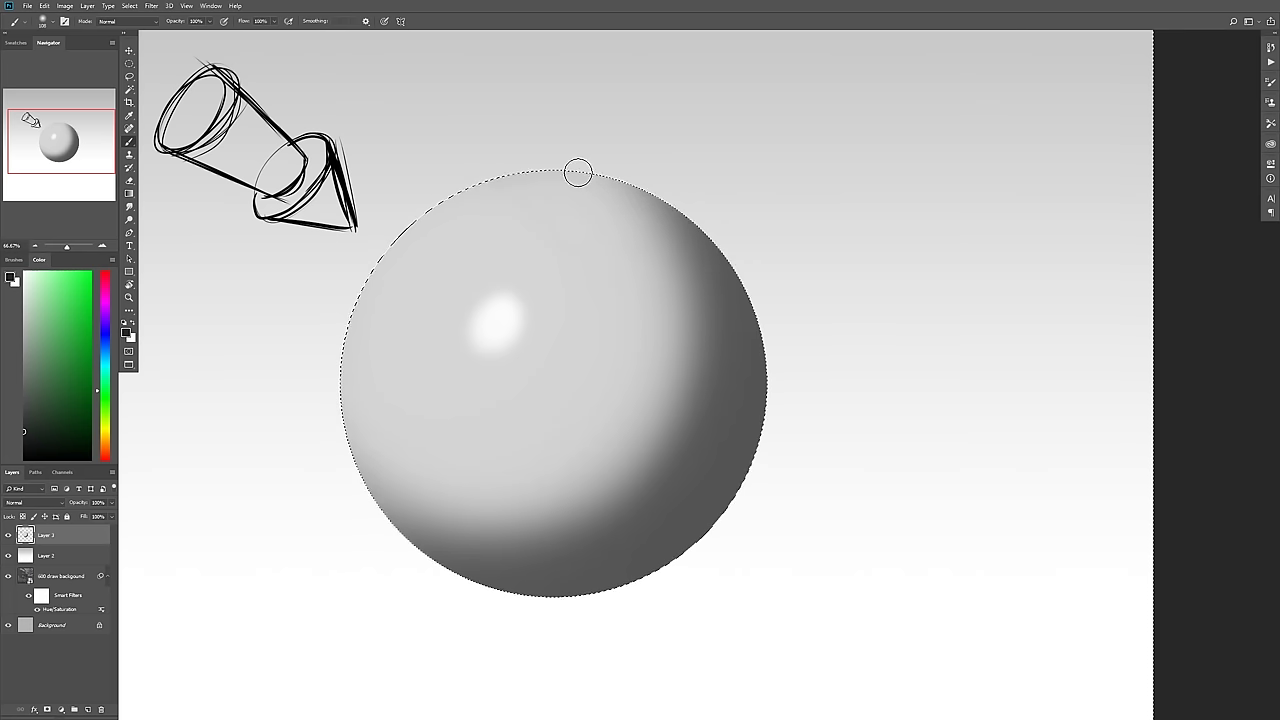
- Sketch a tapering shadow volume extending right from the sphere, with curved cross-section lines and an elliptical ground outline
drag(578, 173, 1079, 419)
mouse_move(451, 575)
mouse_down()
mouse_move(1046, 466)
mouse_move(499, 583)
mouse_up()
key(ctrl+alt+z)
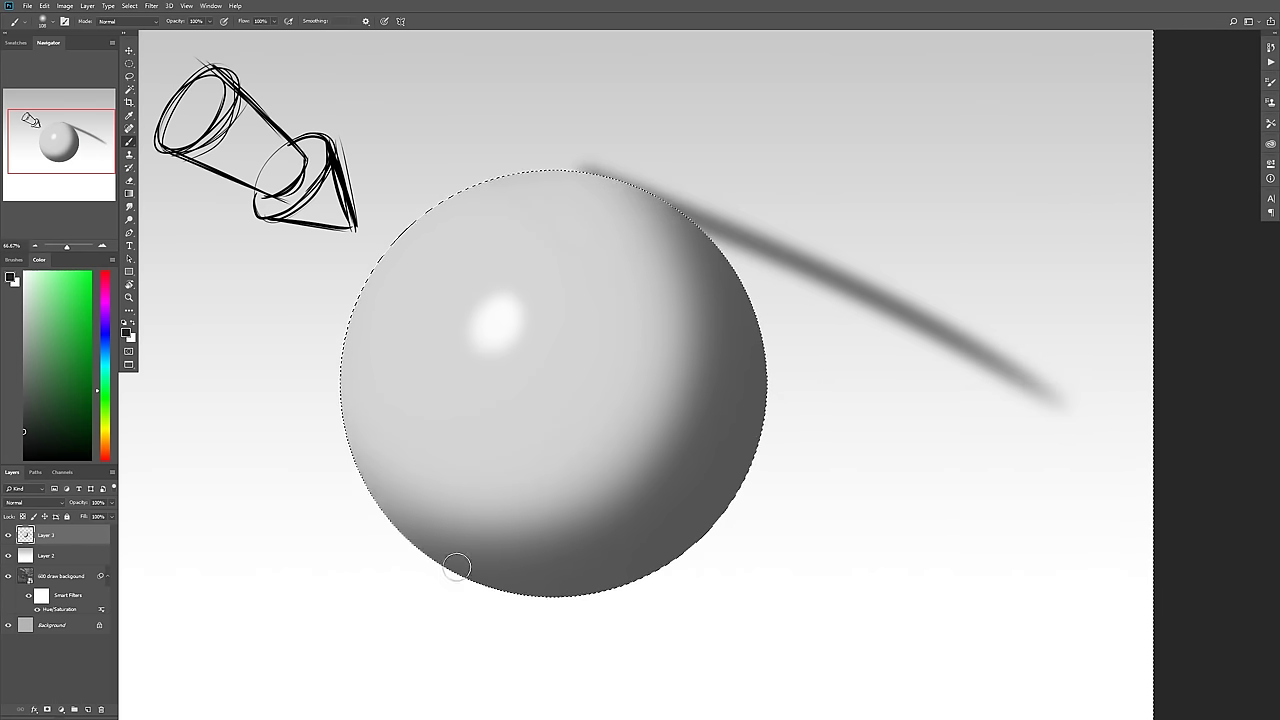
mouse_move(467, 598)
mouse_down()
mouse_move(638, 585)
mouse_move(1054, 466)
mouse_move(484, 524)
mouse_up()
mouse_move(835, 272)
mouse_down()
mouse_move(900, 437)
mouse_move(888, 545)
mouse_up()
drag(968, 337, 962, 552)
drag(762, 272, 785, 545)
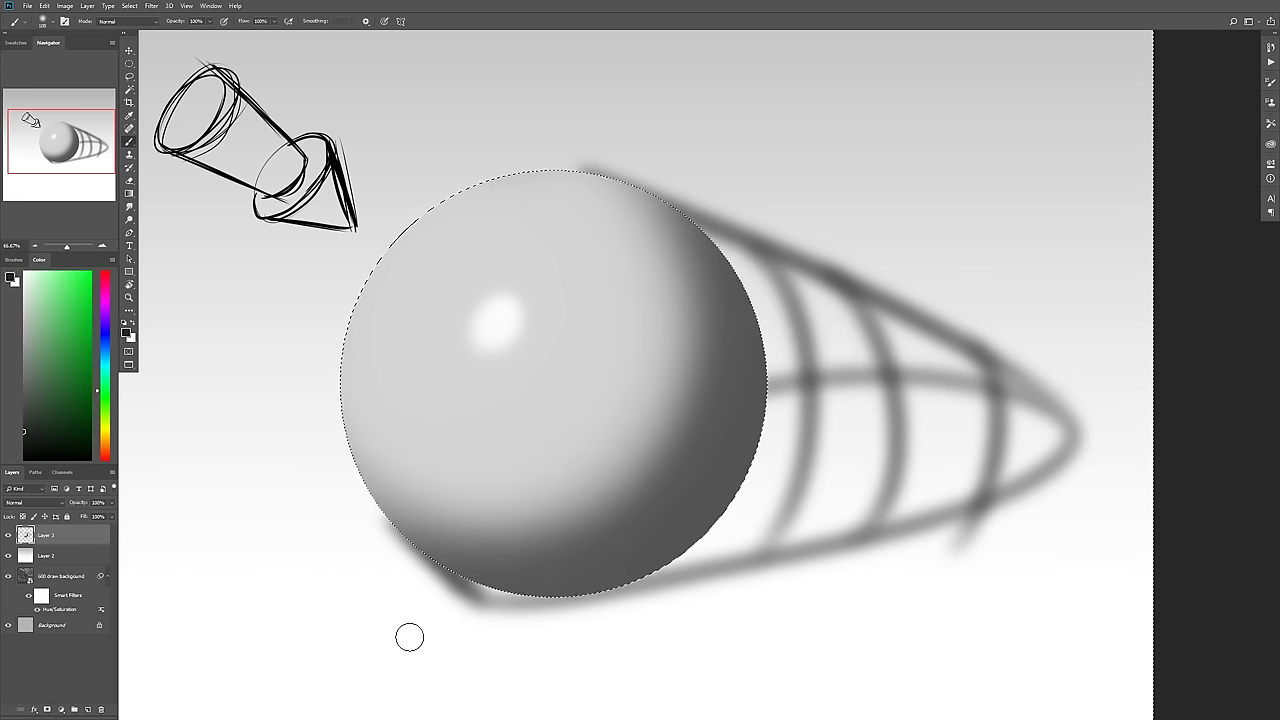
- Undo the tapering shadow volume sketch with its curved cross-section lines
key(ctrl+alt+z)
key(ctrl+alt+z)
key(ctrl+alt+z)
key(ctrl+alt+z)
key(ctrl+alt+z)
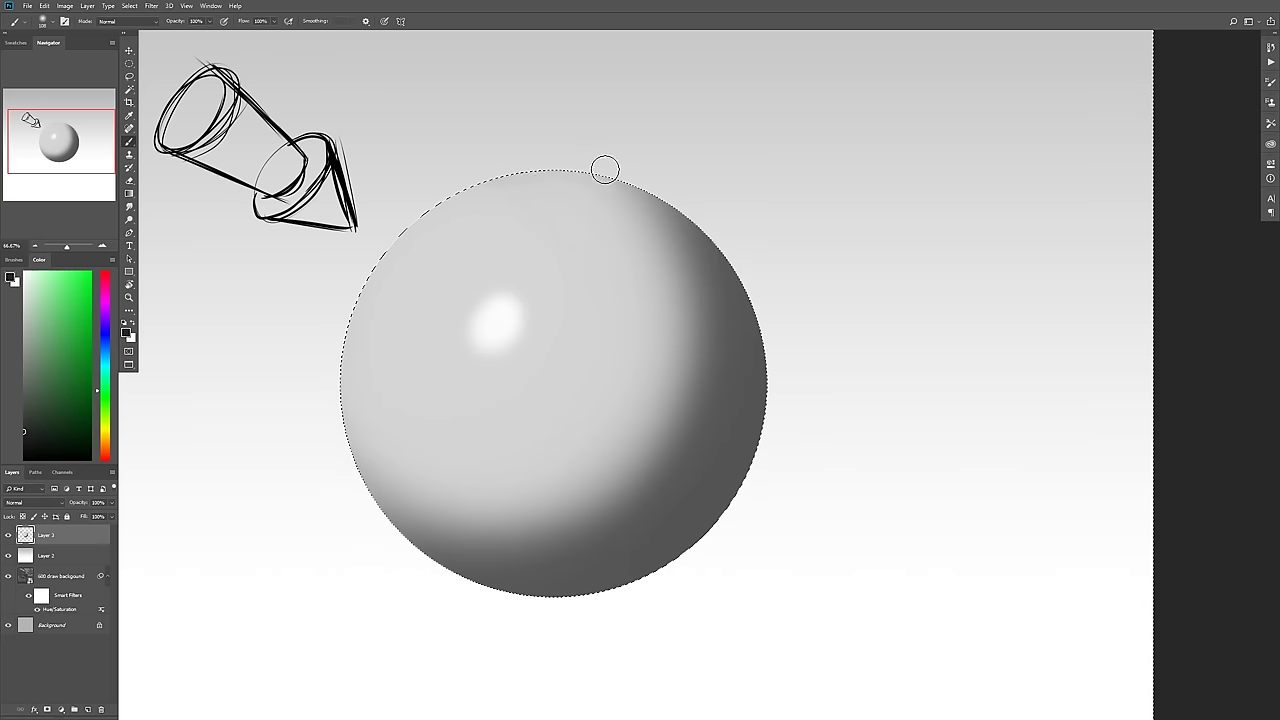
- Outline an elliptical cast shadow extending right from beneath the sphere and fill it in near-black with soft strokes
mouse_move(583, 583)
mouse_down()
mouse_move(662, 585)
mouse_move(995, 491)
mouse_move(619, 449)
mouse_up()
mouse_move(673, 397)
mouse_down()
mouse_move(1053, 468)
mouse_move(729, 559)
mouse_move(490, 569)
mouse_up()
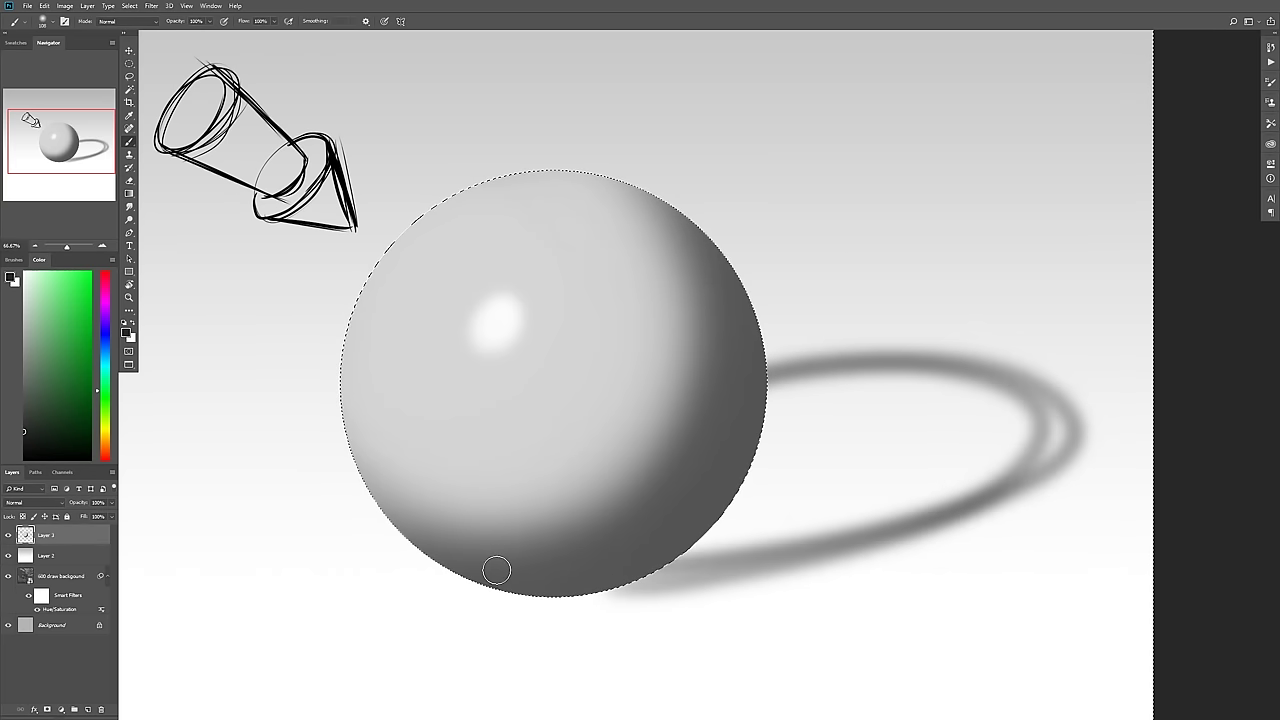
mouse_move(619, 580)
mouse_down()
mouse_move(911, 538)
mouse_move(1066, 414)
mouse_move(793, 375)
mouse_move(652, 420)
mouse_move(694, 398)
mouse_move(1026, 394)
mouse_move(614, 521)
mouse_up()
mouse_move(662, 561)
mouse_down()
mouse_move(755, 488)
mouse_move(830, 500)
mouse_move(883, 380)
mouse_move(974, 449)
mouse_move(1040, 455)
mouse_move(770, 550)
mouse_move(1000, 480)
mouse_move(740, 575)
mouse_up()
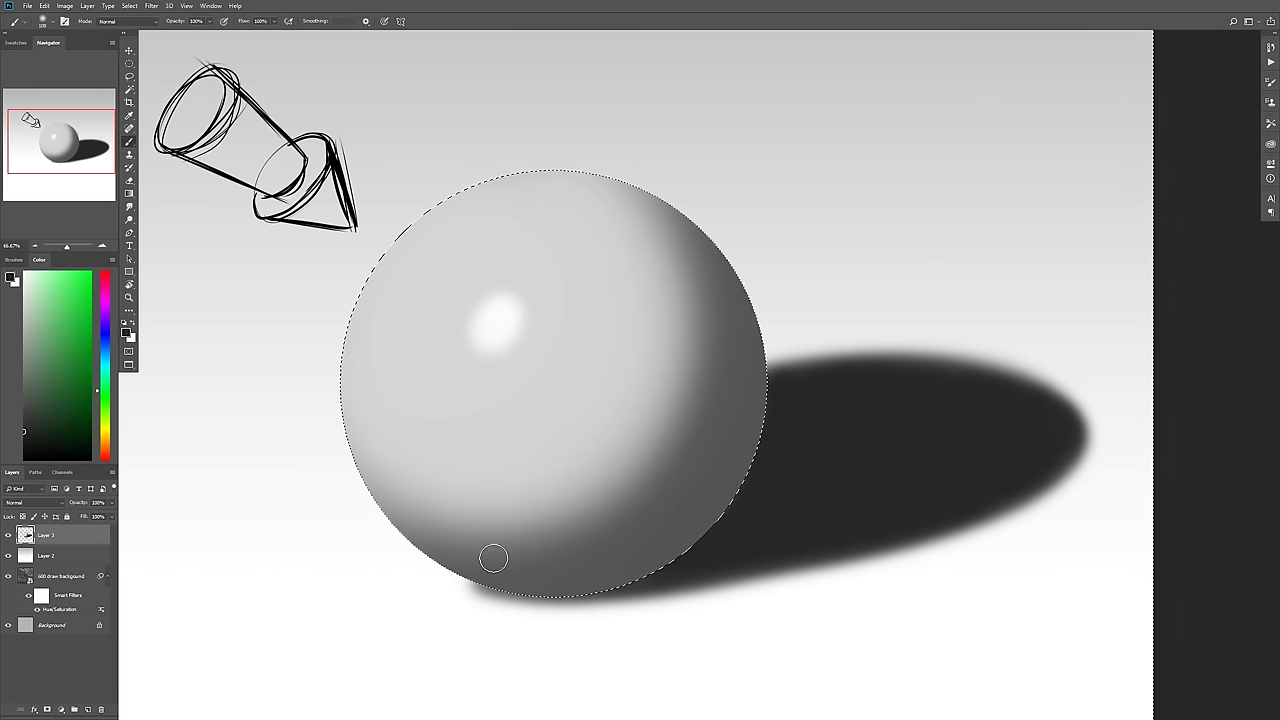
drag(469, 572, 691, 563)
mouse_move(455, 570)
mouse_down()
mouse_move(626, 594)
mouse_move(792, 519)
mouse_move(484, 584)
mouse_move(638, 593)
mouse_move(483, 540)
mouse_up()
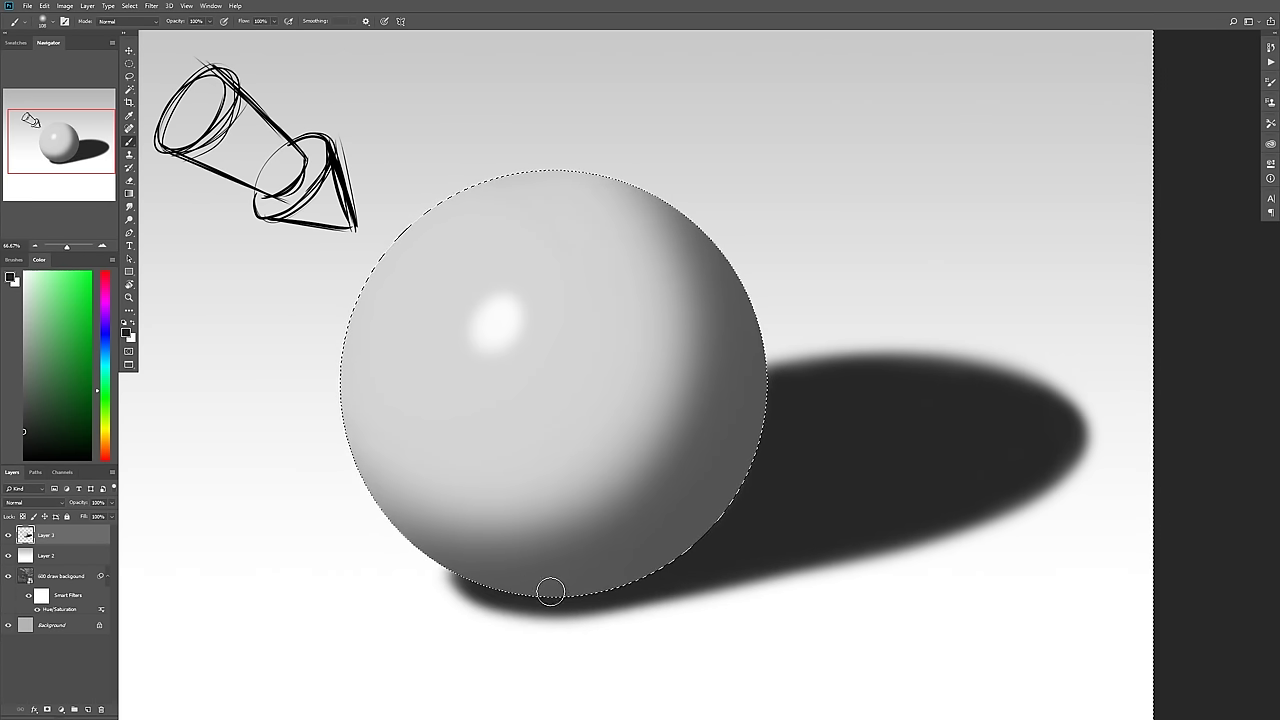
- Fade the far end of the cast shadow with a soft 800 px eraser, undoing and redoing strokes as needed
key(e)
right_click(446, 592)
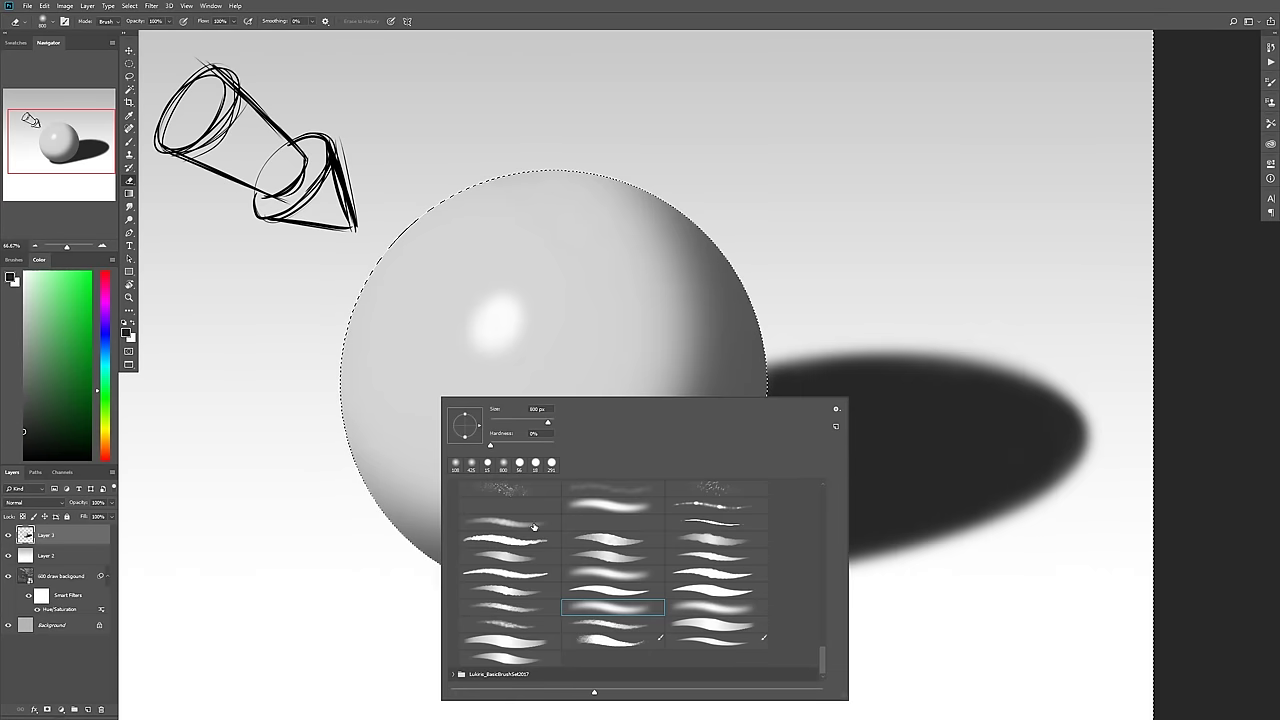
click(798, 347)
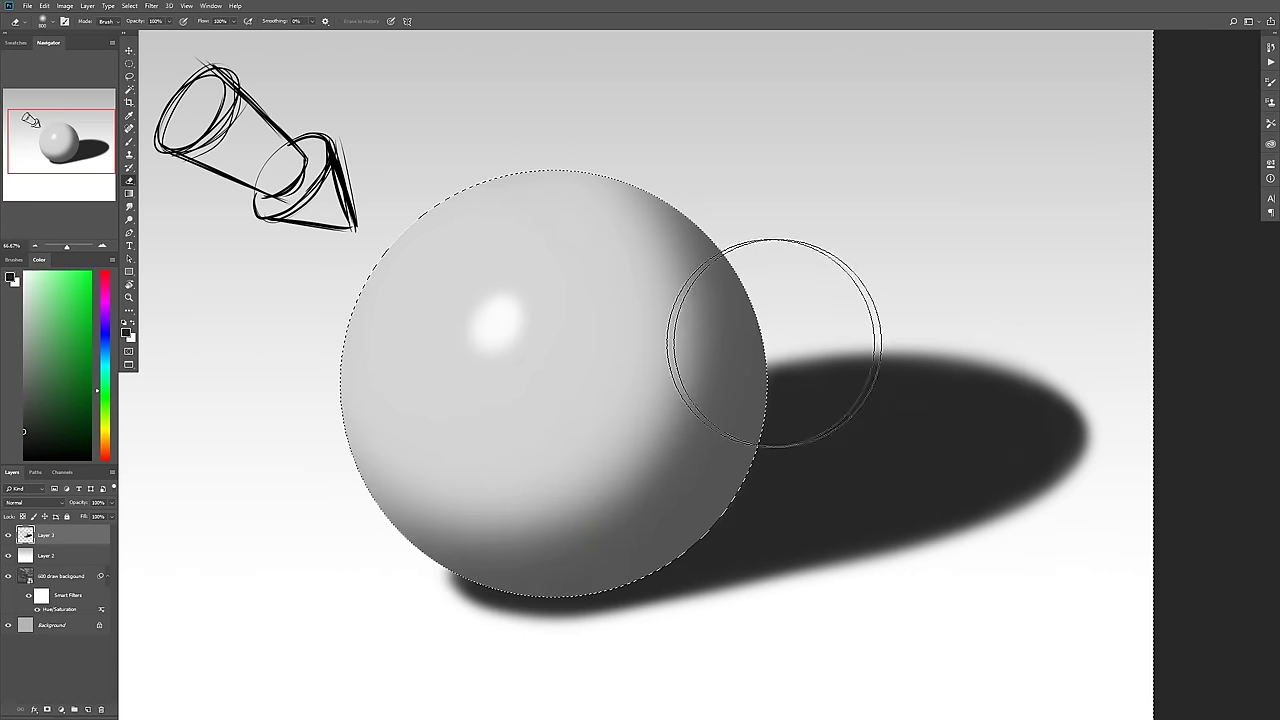
mouse_move(1106, 401)
mouse_down()
mouse_move(797, 326)
mouse_move(694, 336)
mouse_up()
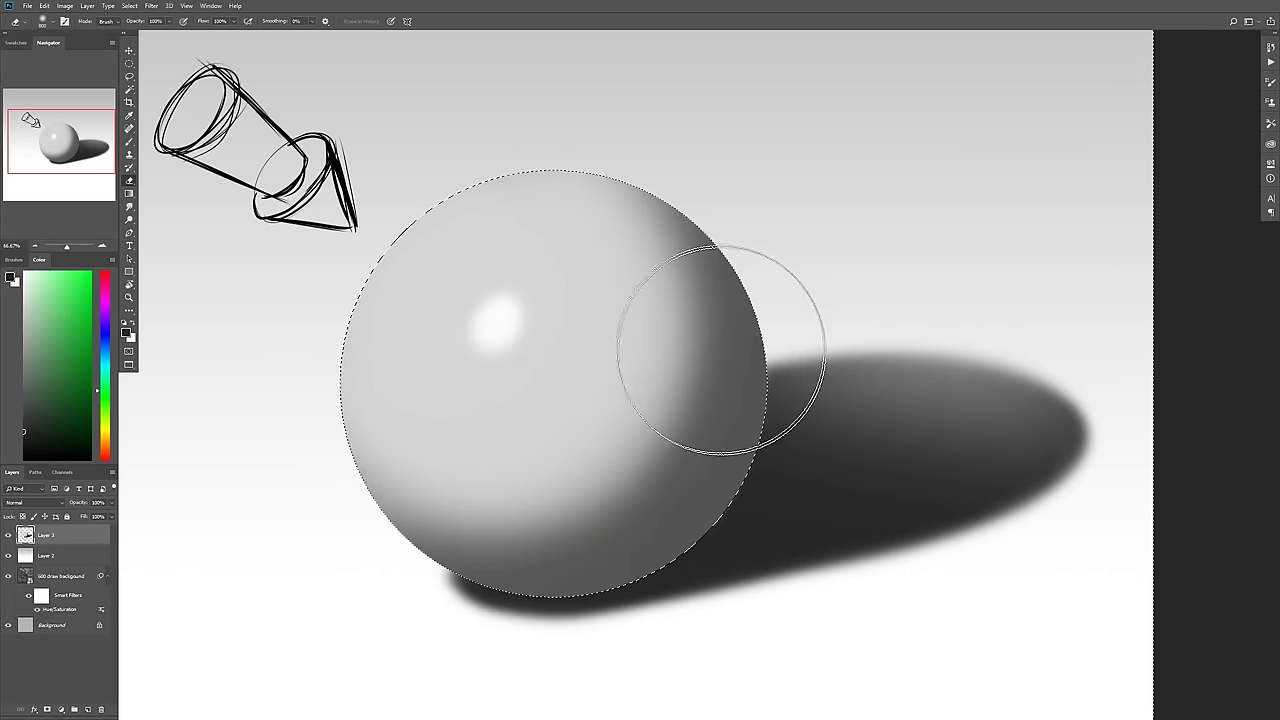
key(ctrl+z)
mouse_move(1160, 320)
mouse_down()
mouse_move(788, 427)
mouse_move(1038, 408)
mouse_move(1106, 417)
mouse_move(929, 344)
mouse_move(756, 335)
mouse_move(1034, 347)
mouse_move(1166, 407)
mouse_move(833, 275)
mouse_up()
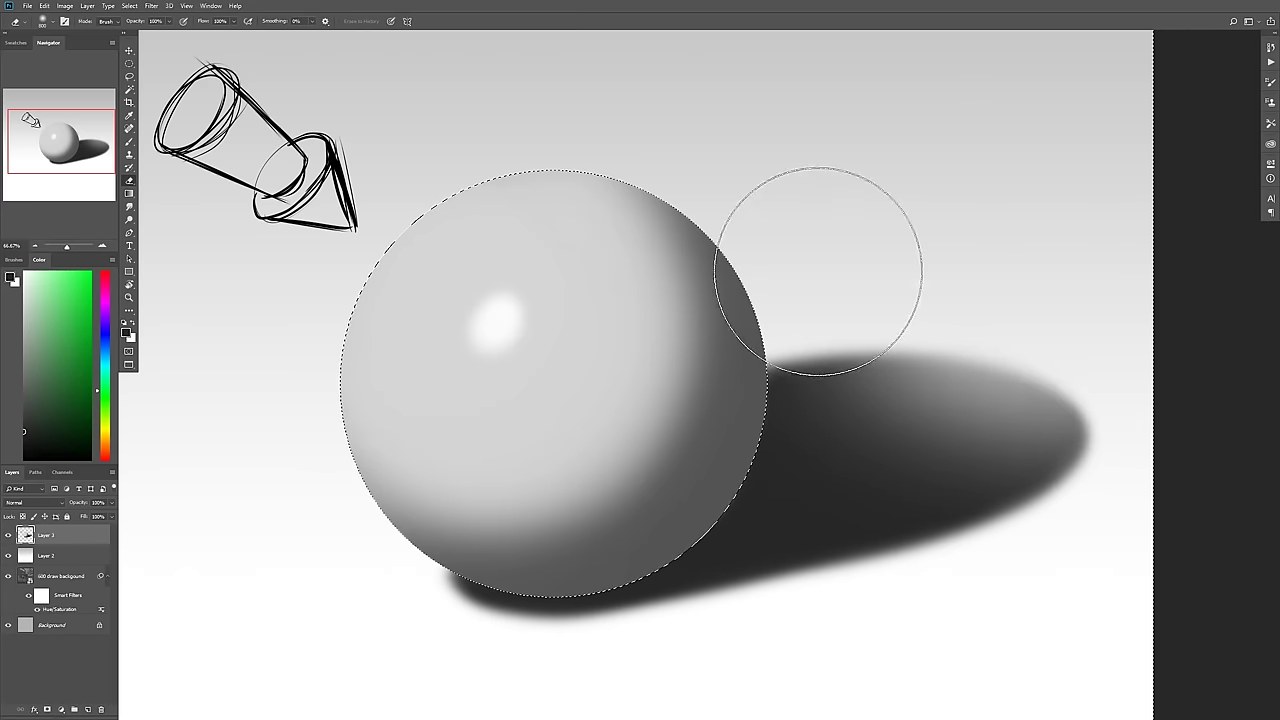
key(ctrl+z)
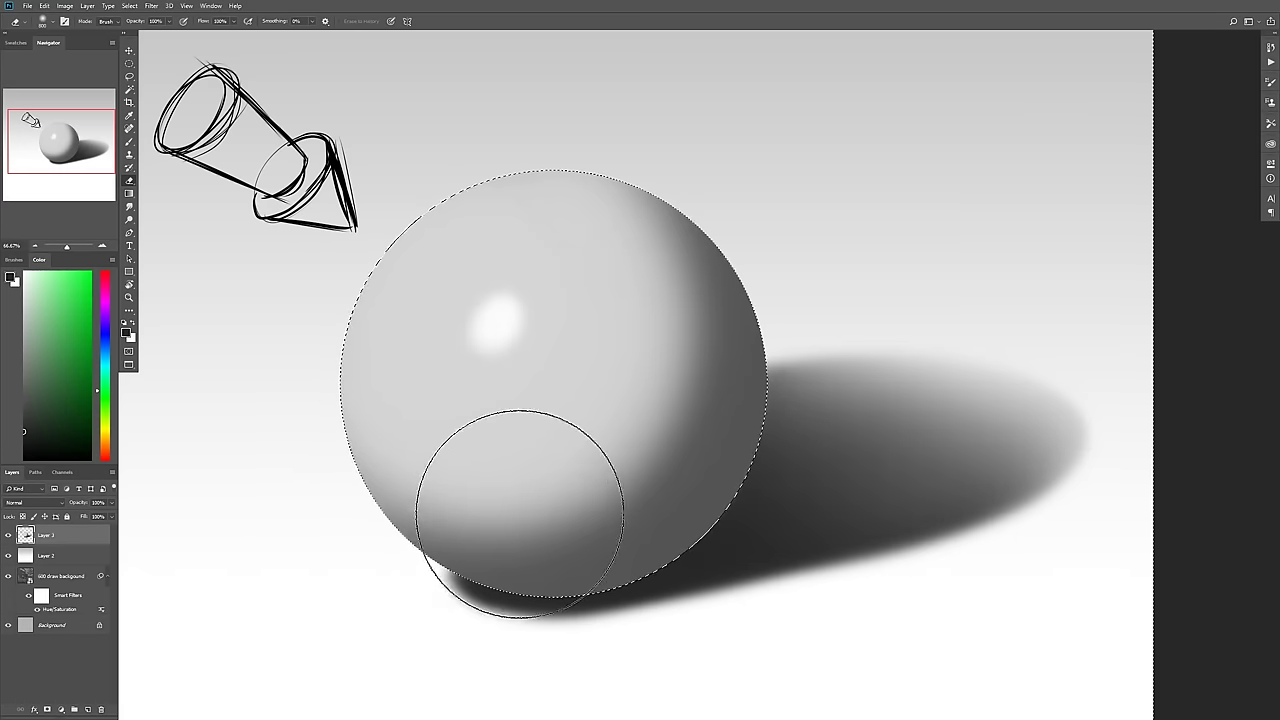
- Trim the shadow's edge beneath the sphere with a soft 51 px eraser and soften its far end with a larger one
key(b)
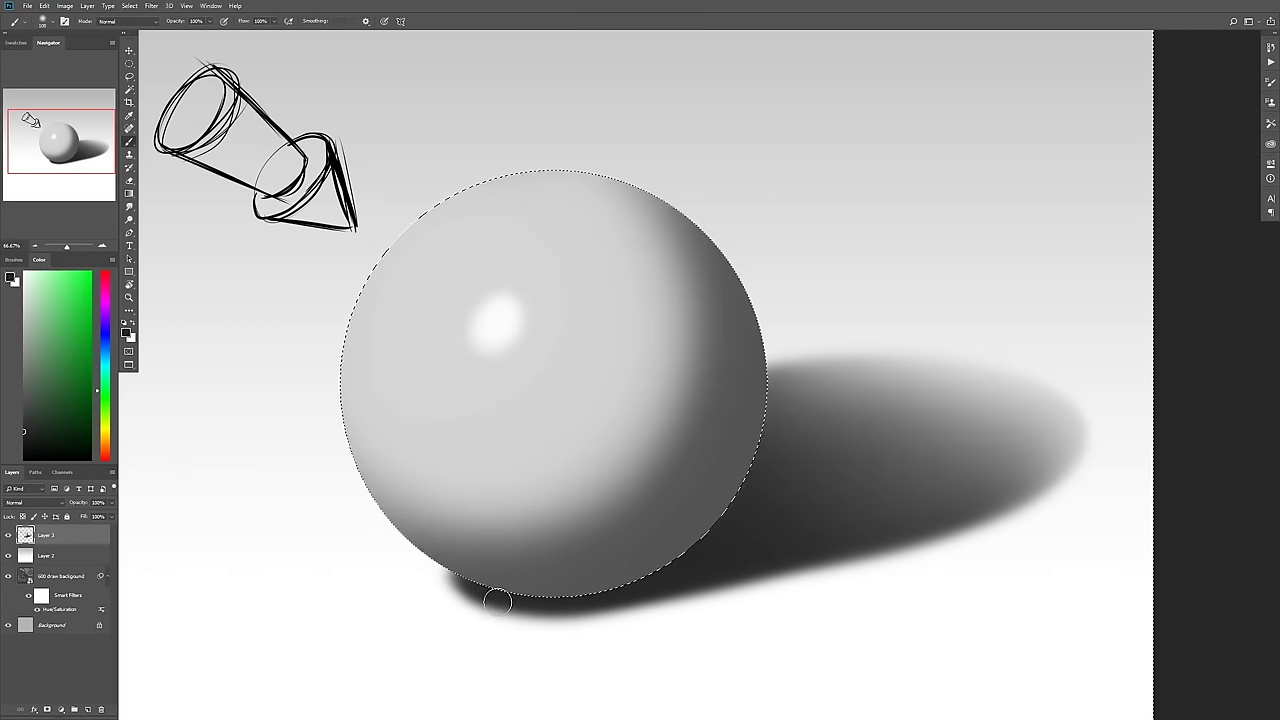
key(e)
right_click(490, 595)
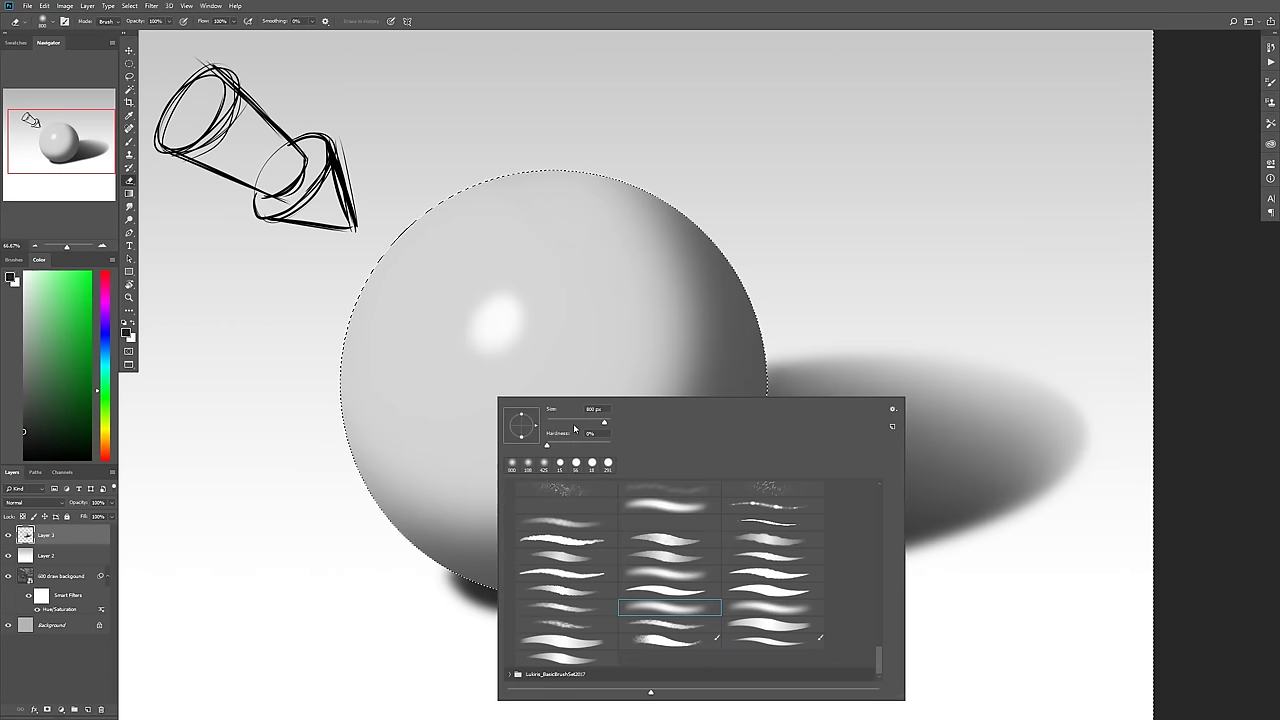
drag(404, 563, 454, 586)
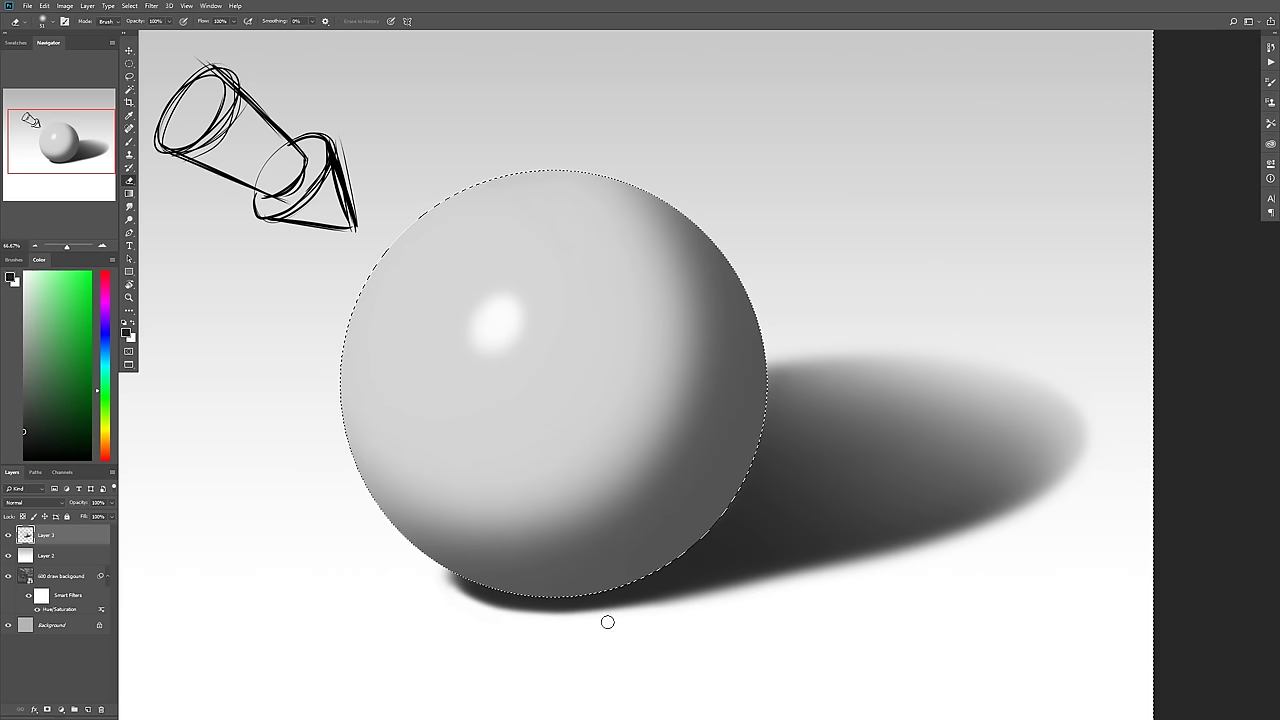
right_click(954, 434)
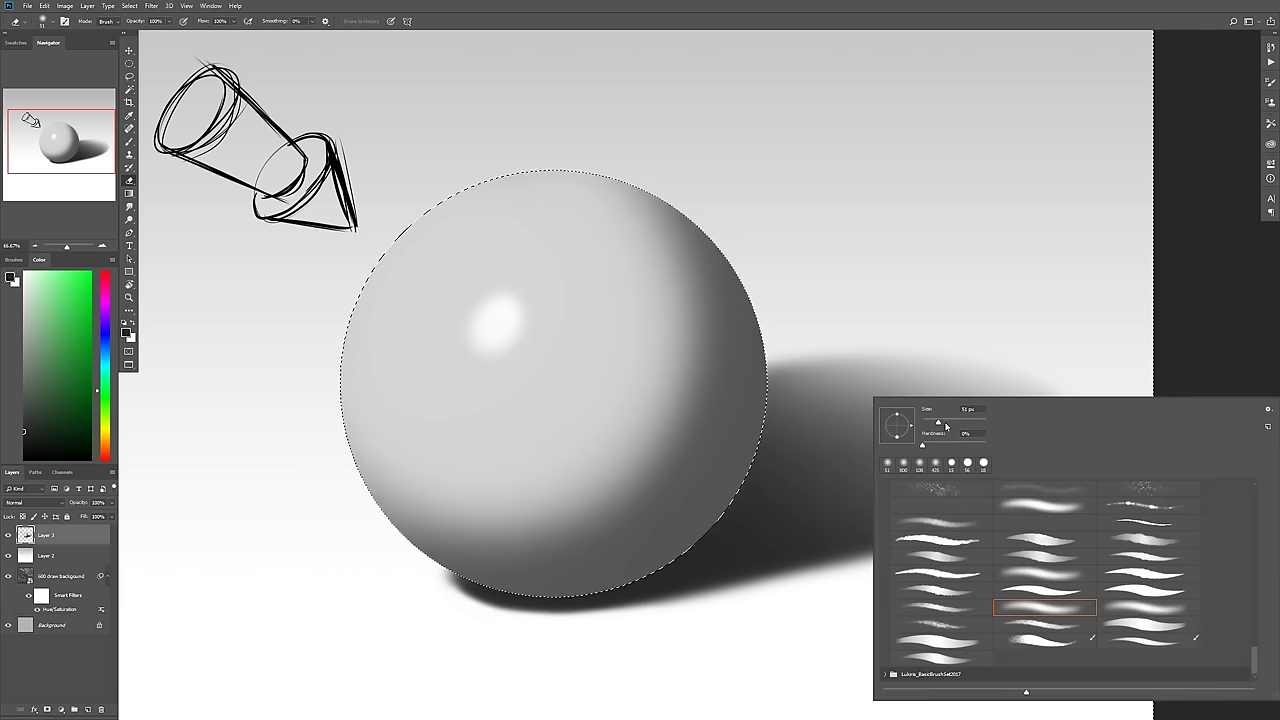
key(Return)
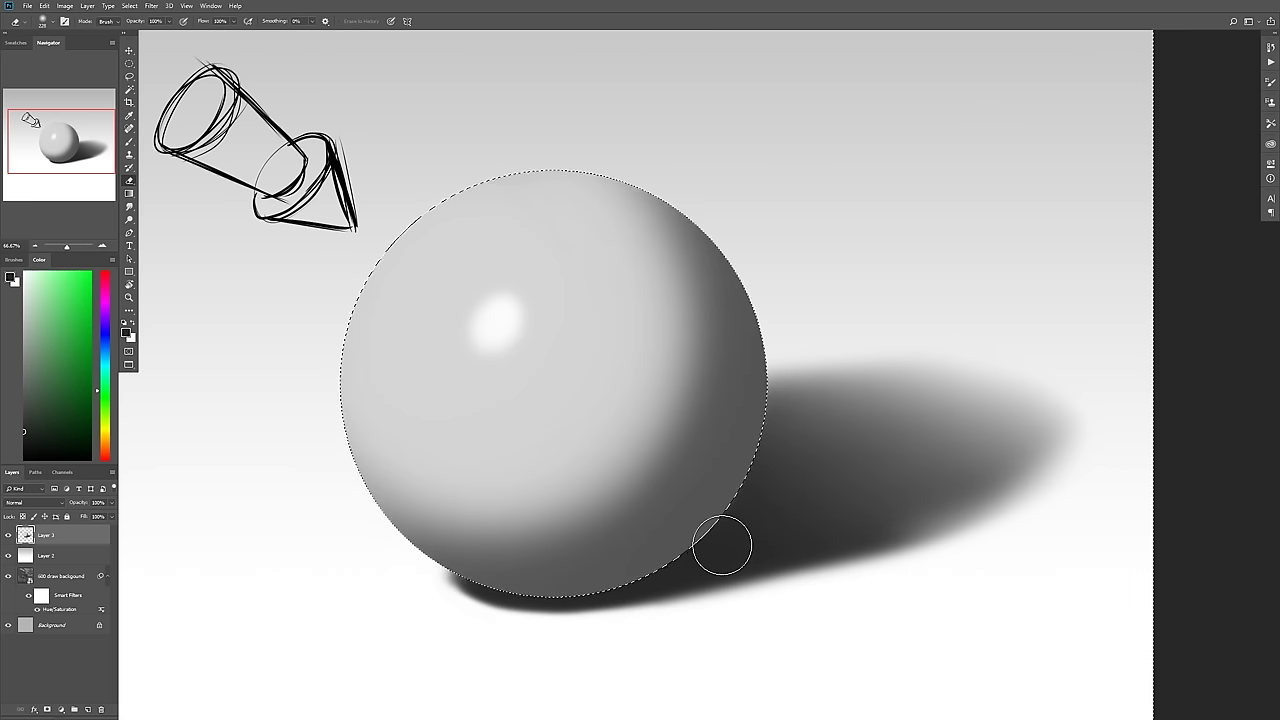
- Sample black from the light-direction arrow and switch to the hard 15 px brush
key(b)
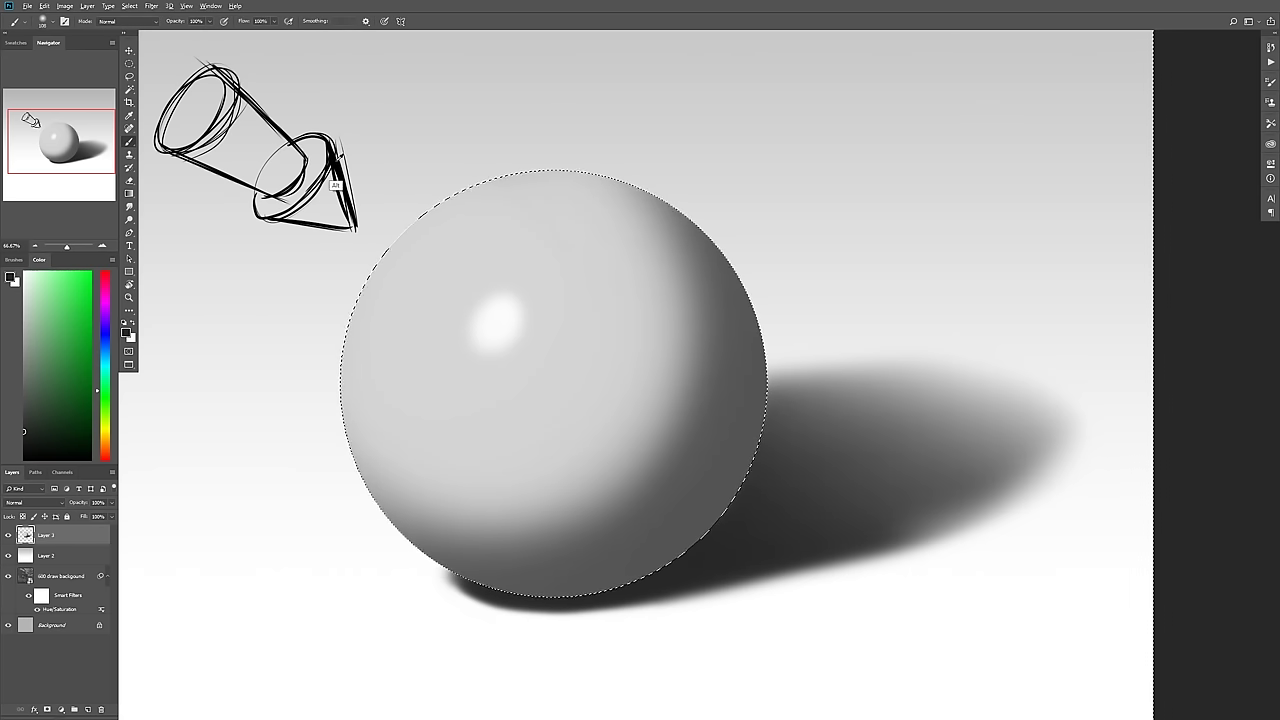
alt+click(336, 185)
right_click(306, 364)
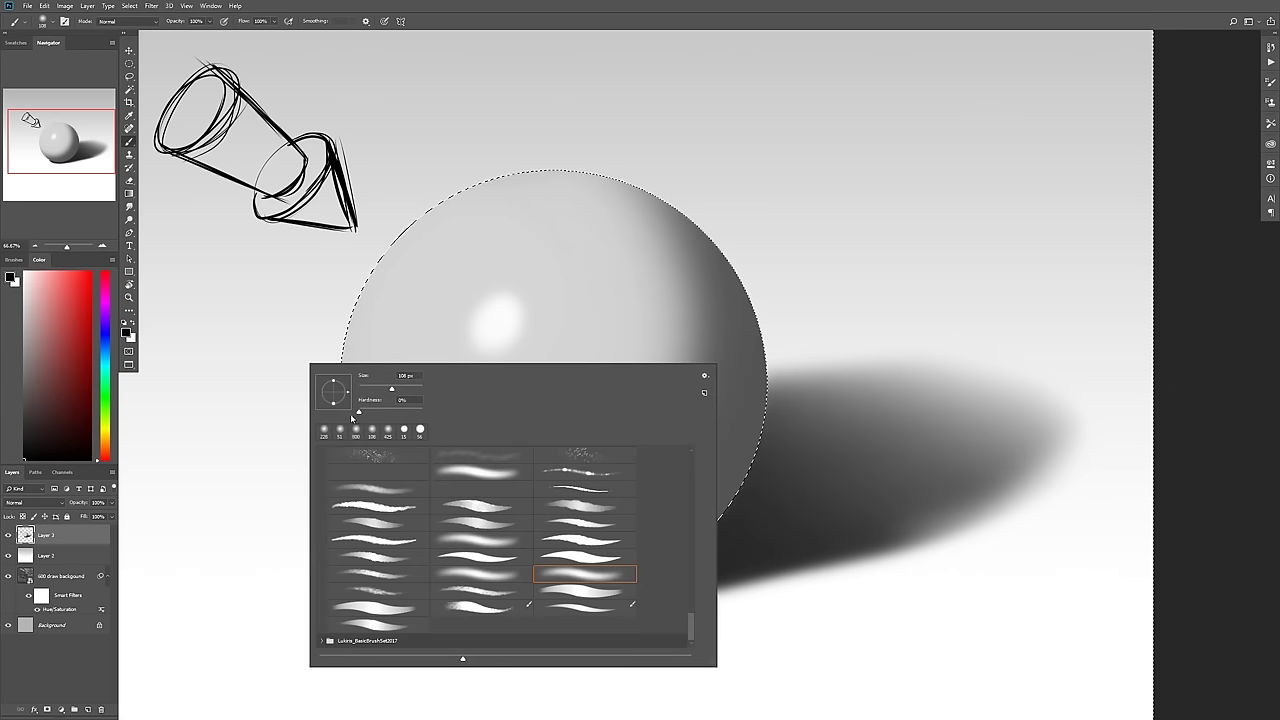
double_click(418, 581)
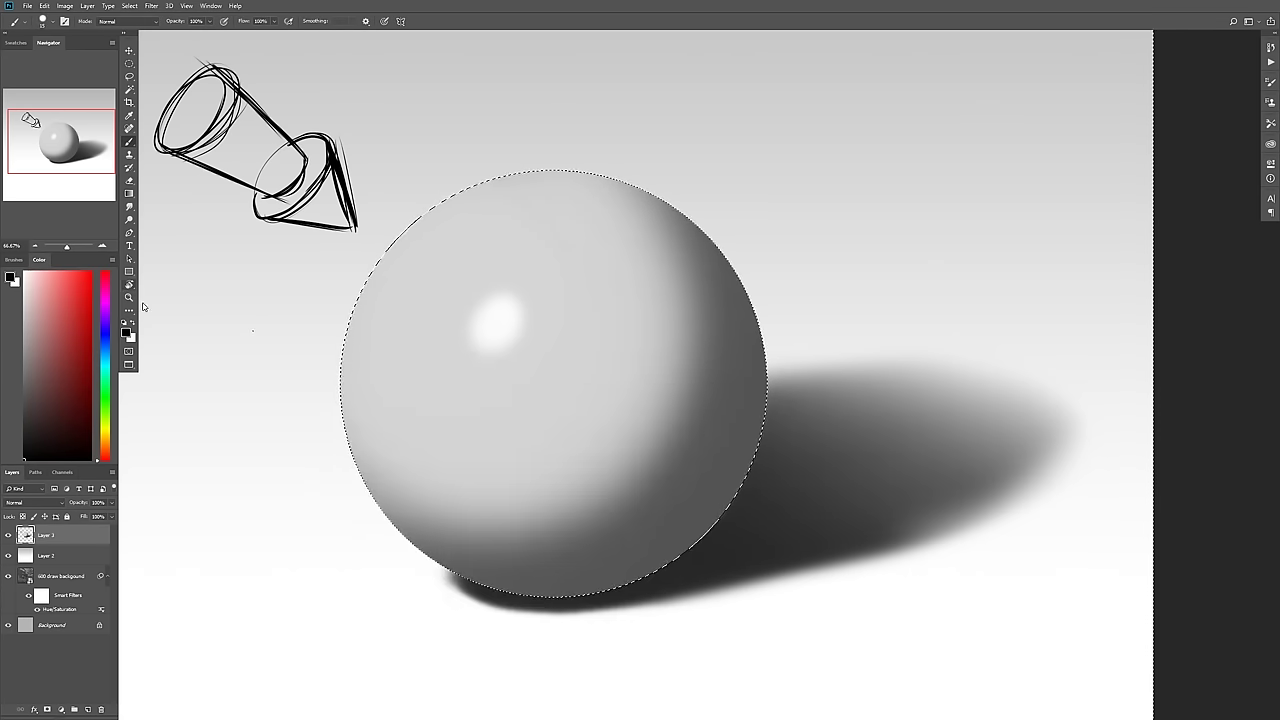
- Draw two thin black arrows parallel to the light-direction arrow and two arcs around the sphere's upper and left sides
drag(195, 401, 497, 431)
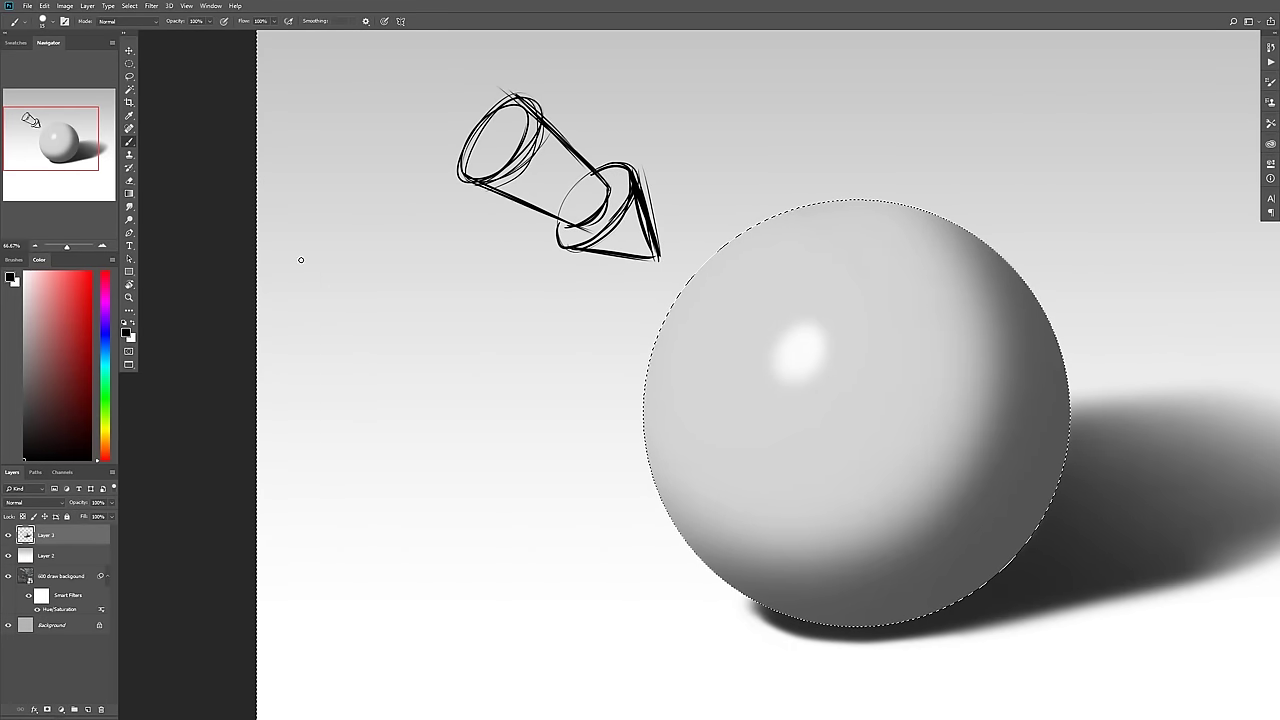
drag(286, 251, 523, 396)
drag(424, 360, 487, 356)
drag(603, 39, 703, 122)
drag(645, 97, 703, 121)
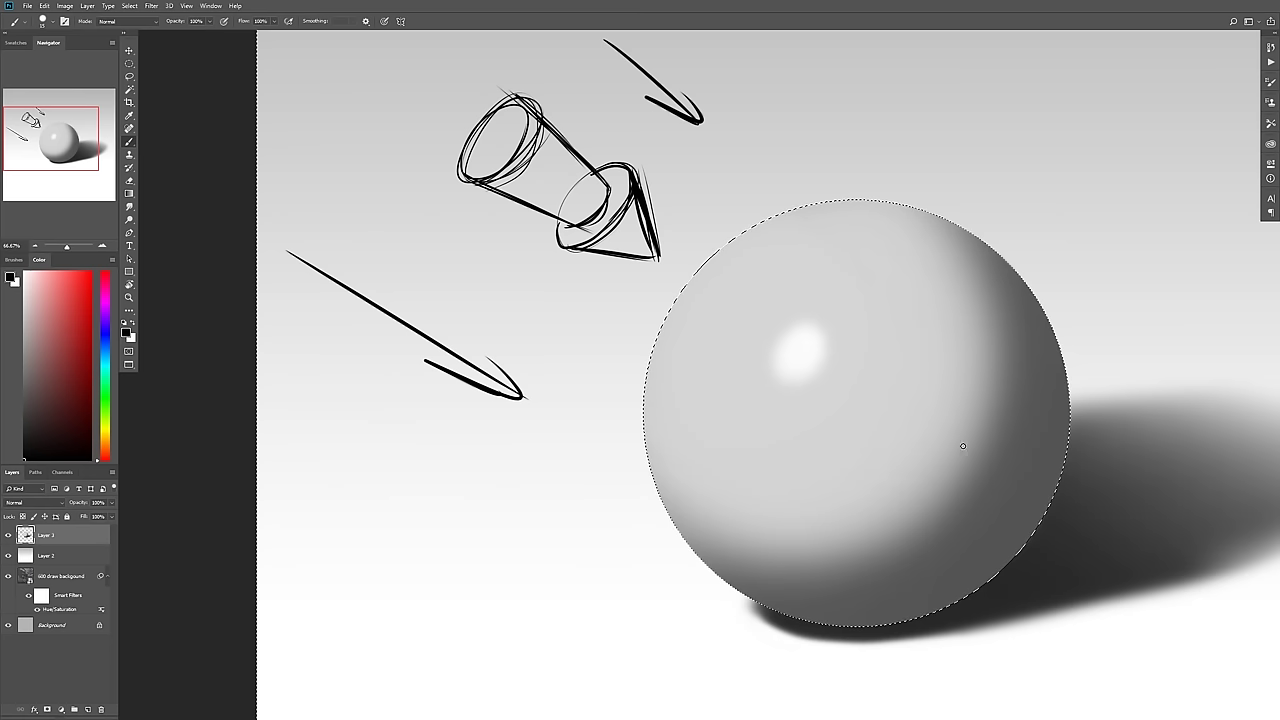
drag(988, 217, 677, 207)
drag(650, 565, 537, 326)
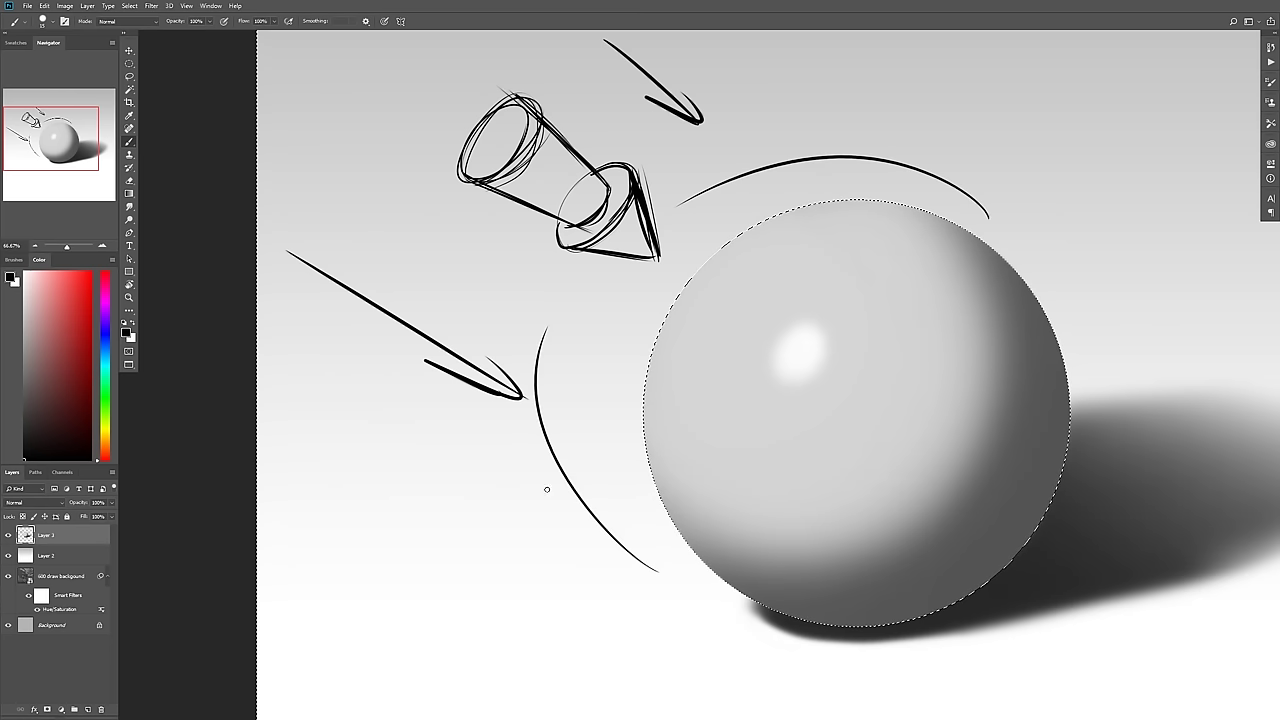
- Undo the two thin light arrows and the arcs around the sphere
key(ctrl+z)
key(ctrl+z)
key(ctrl+z)
key(ctrl+z)
key(ctrl+z)
drag(494, 598, 366, 409)
key(ctrl+z)
- Draw three bent black arrows that descend from the left, bounce off the ground and point up toward the sphere's lower-left underside
mouse_move(190, 311)
mouse_down()
mouse_move(529, 511)
mouse_move(507, 504)
mouse_move(543, 513)
mouse_move(636, 469)
mouse_up()
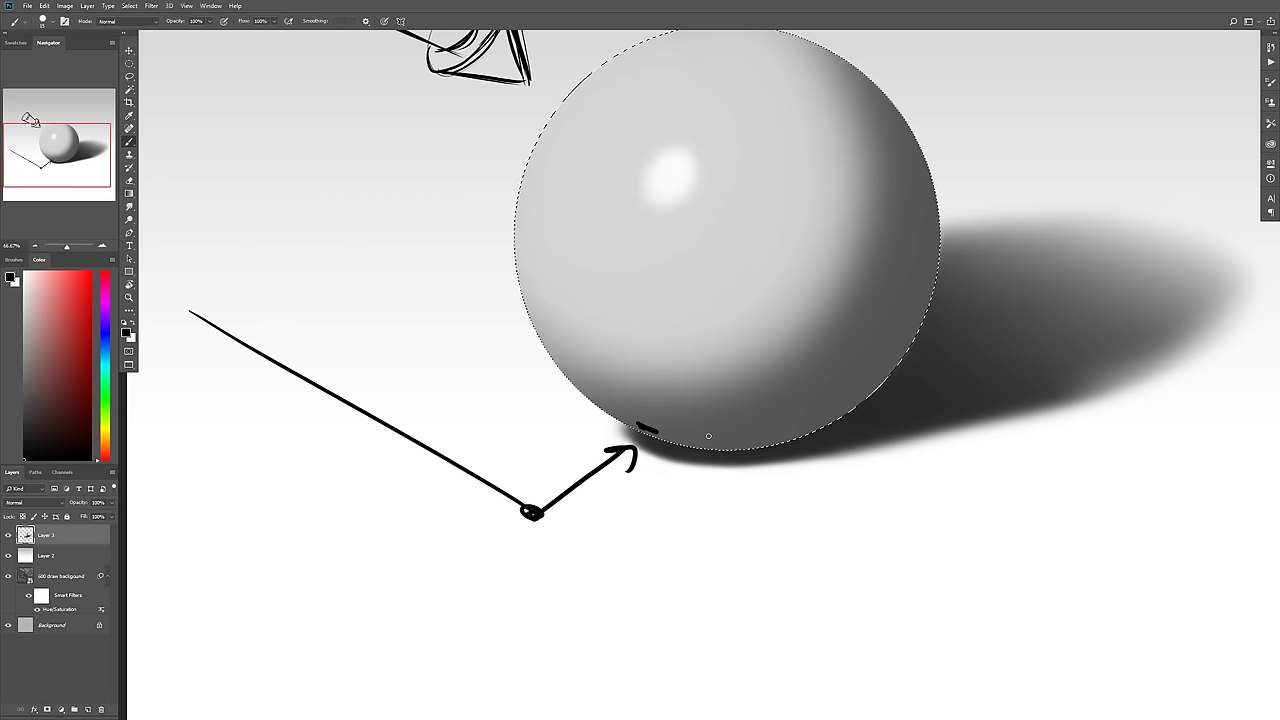
key(ctrl+z)
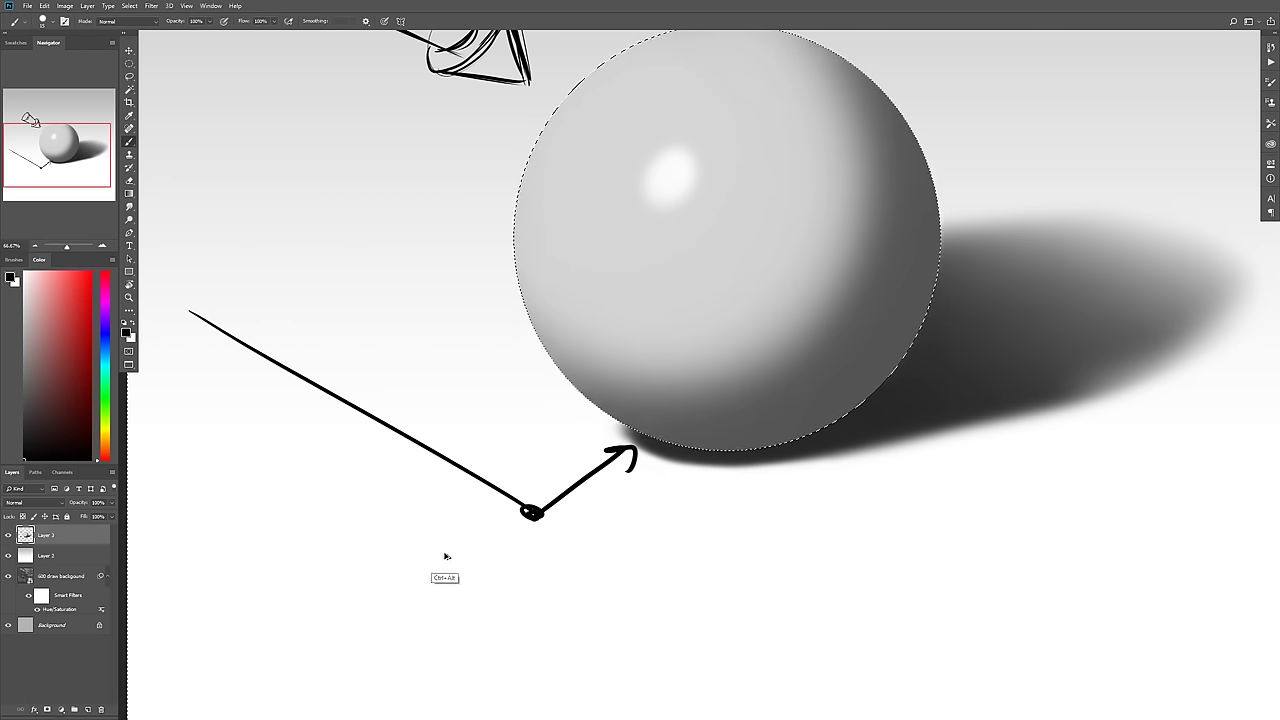
mouse_move(185, 350)
mouse_down()
mouse_move(531, 551)
mouse_move(590, 568)
mouse_move(733, 476)
mouse_up()
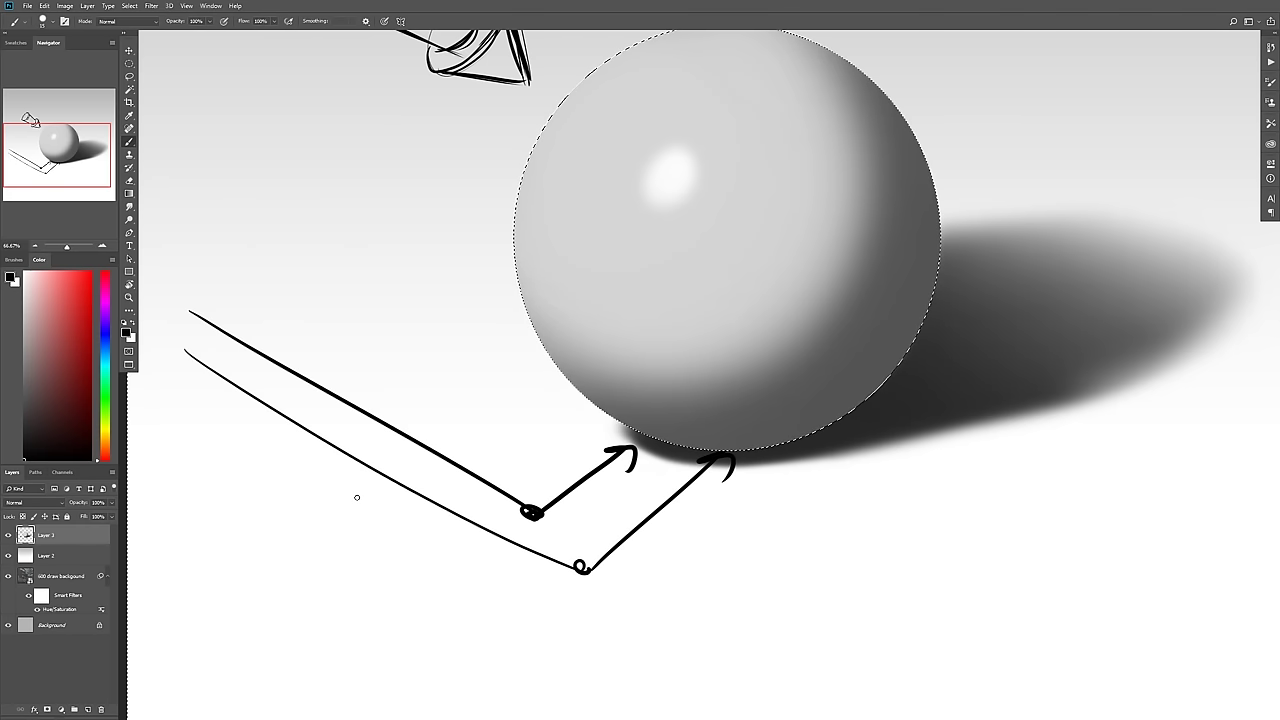
drag(262, 318, 472, 425)
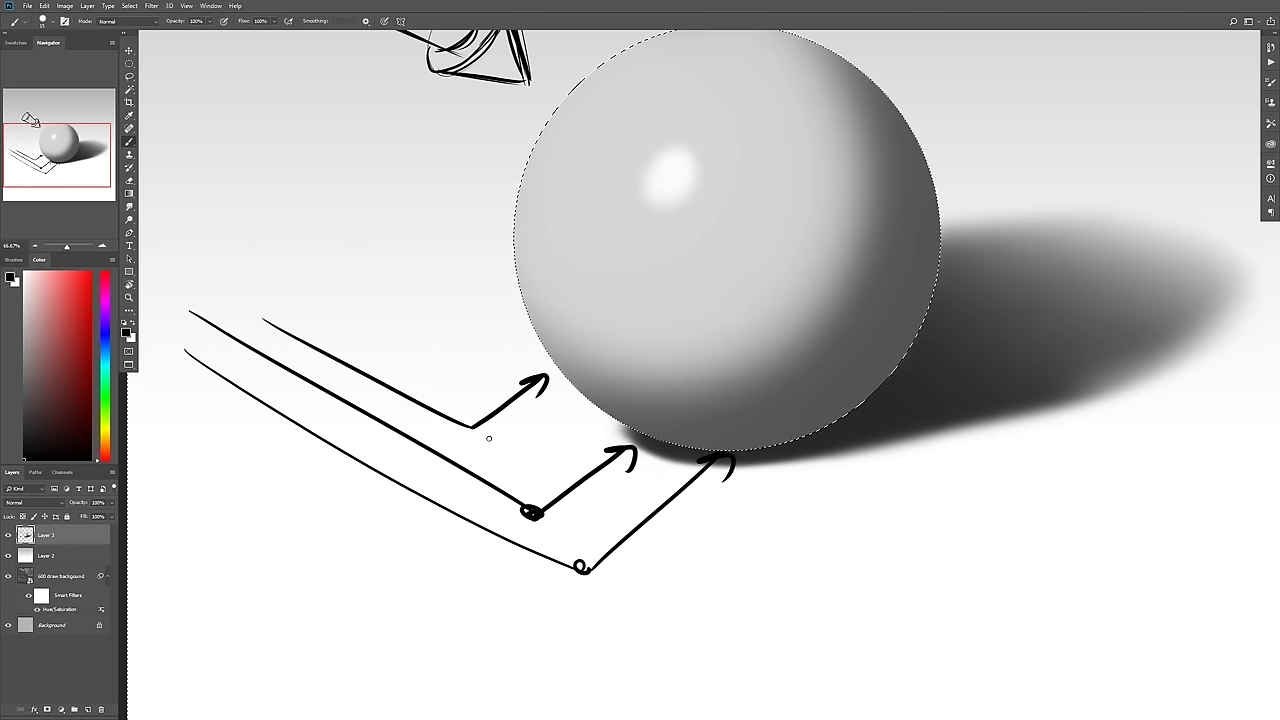
- Draw a long black arrow bouncing off the ground past the sphere's right side and a short bent one near its lower-left side
mouse_move(652, 563)
mouse_down()
mouse_move(716, 600)
mouse_move(1156, 162)
mouse_move(1150, 218)
mouse_up()
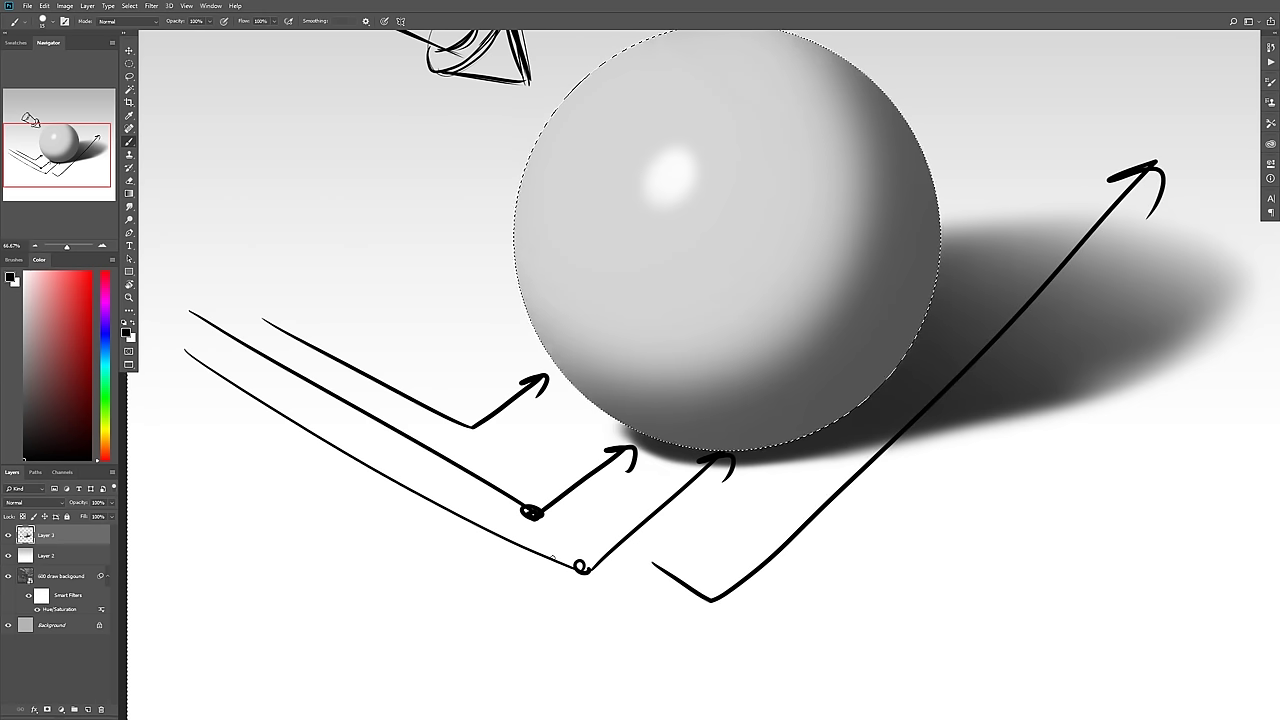
mouse_move(486, 428)
mouse_down()
mouse_move(574, 428)
mouse_move(570, 457)
mouse_up()
mouse_move(428, 361)
mouse_down()
mouse_move(458, 418)
mouse_move(514, 453)
mouse_up()
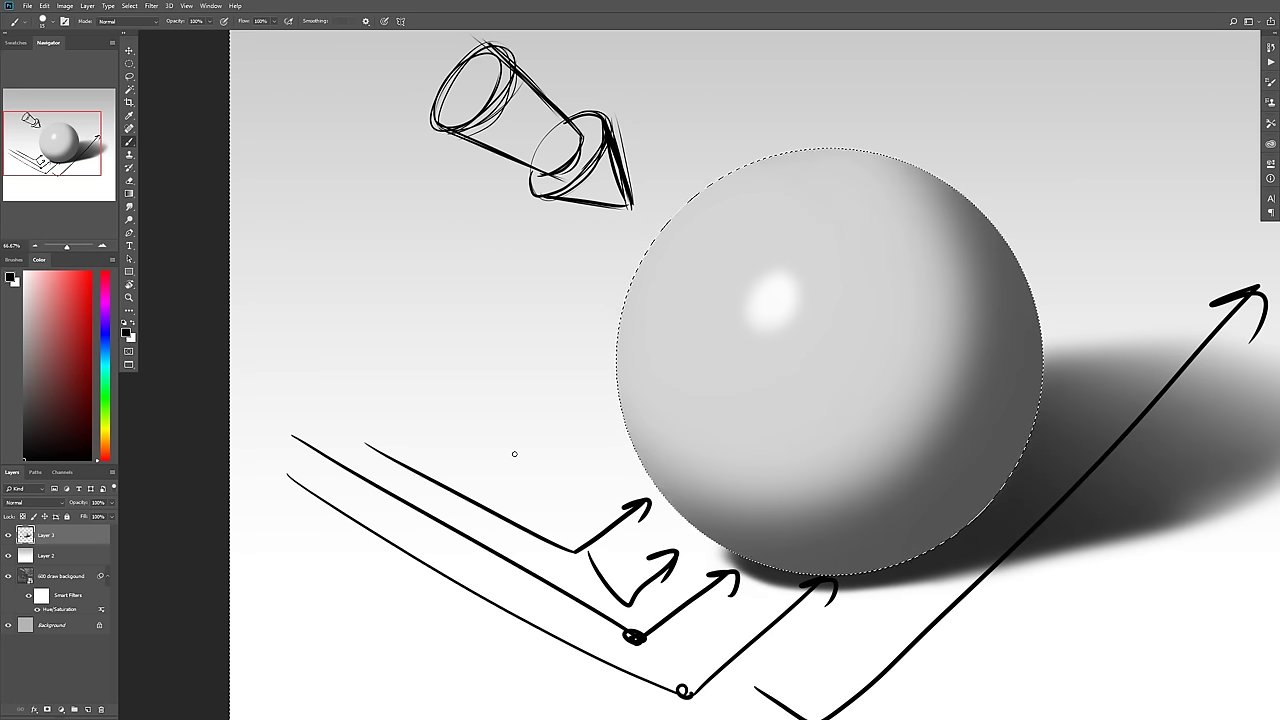
- Undo all the bent light-bounce arrows drawn around the sphere
key(ctrl+z)
key(ctrl+z)
key(ctrl+z)
key(ctrl+z)
key(ctrl+z)
key(ctrl+z)
key(ctrl+z)
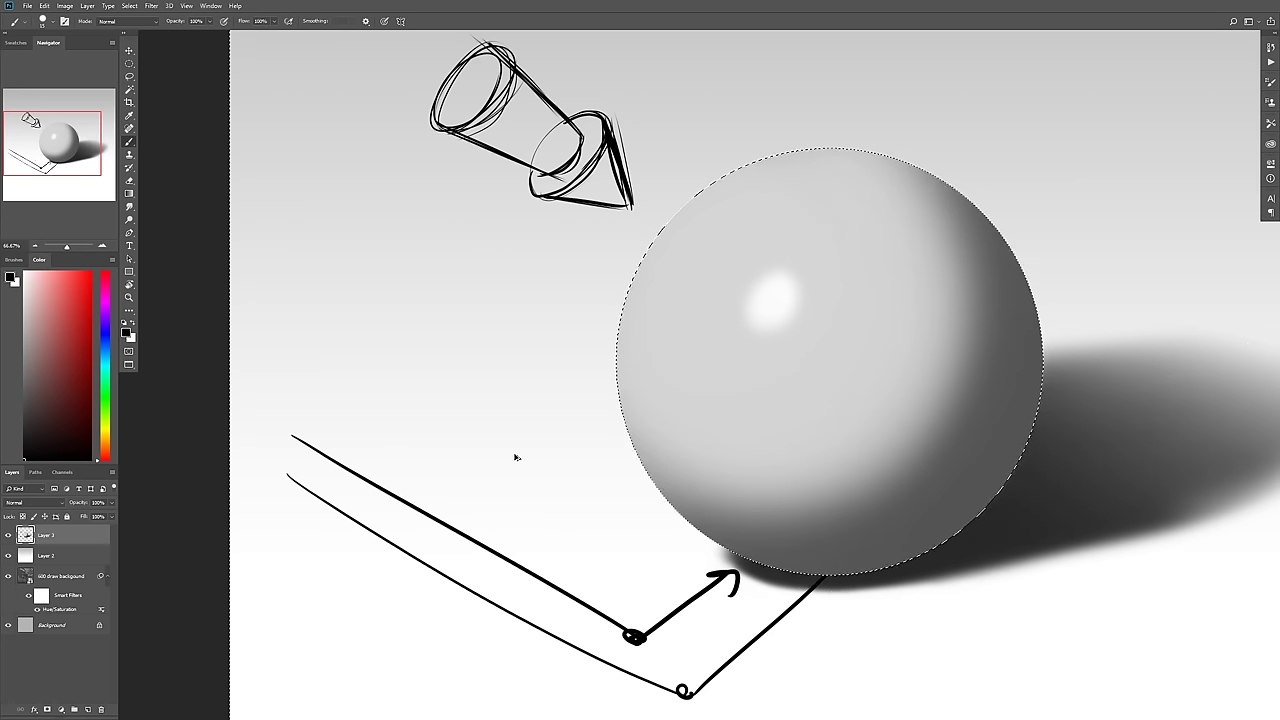
key(ctrl+z)
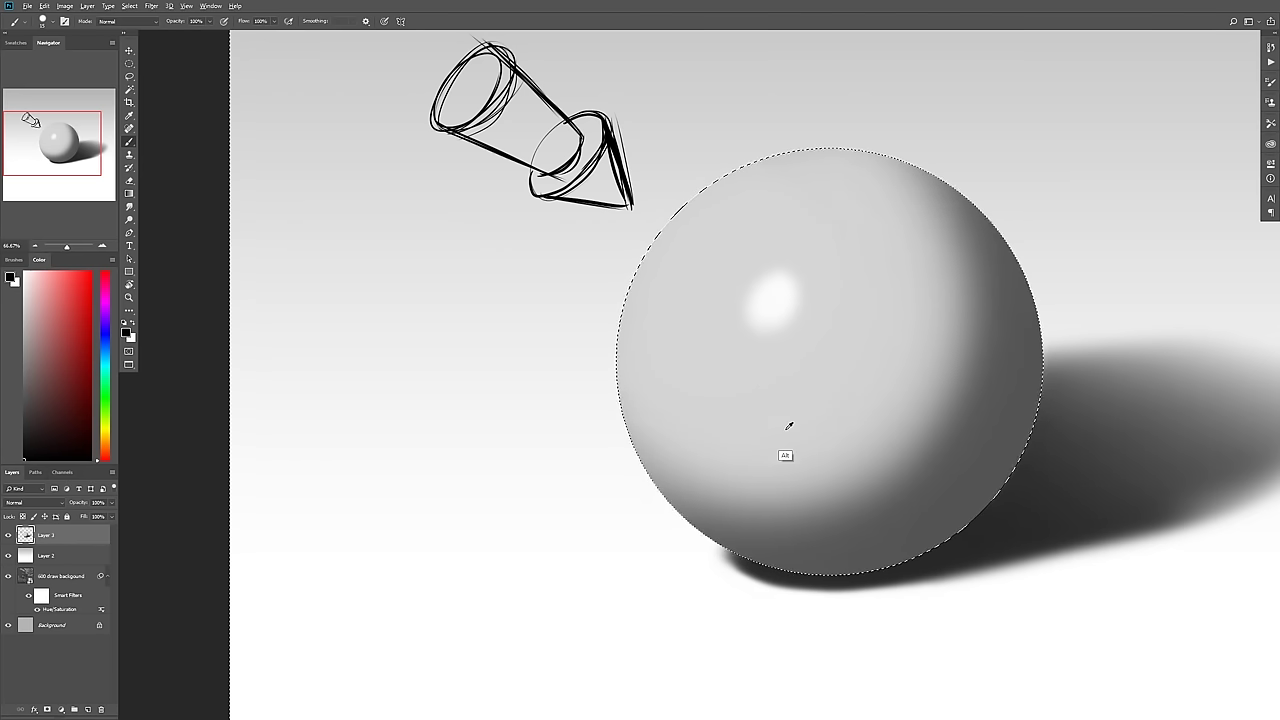
- Choose the soft 425 px brush and paint lighter grey bounce light along the sphere's lower-left edge
right_click(622, 490)
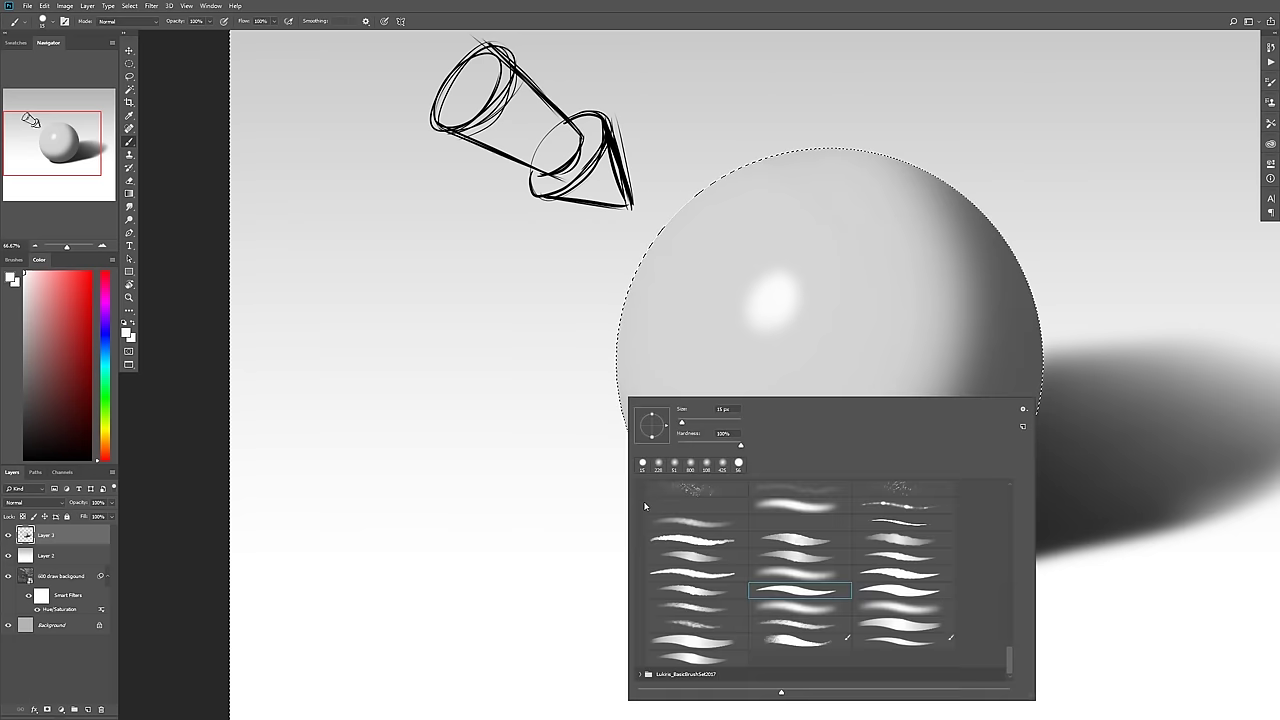
click(893, 608)
click(530, 482)
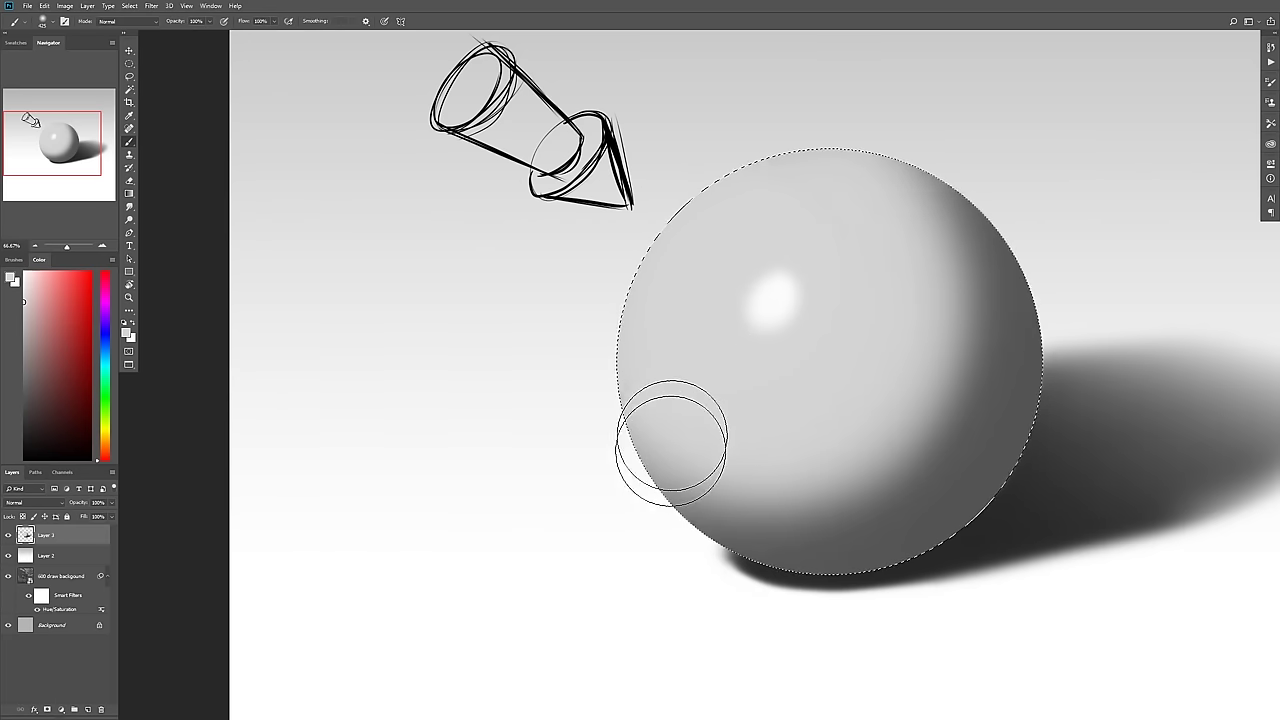
mouse_move(71, 396)
mouse_down()
mouse_move(32, 322)
mouse_move(9, 357)
mouse_up()
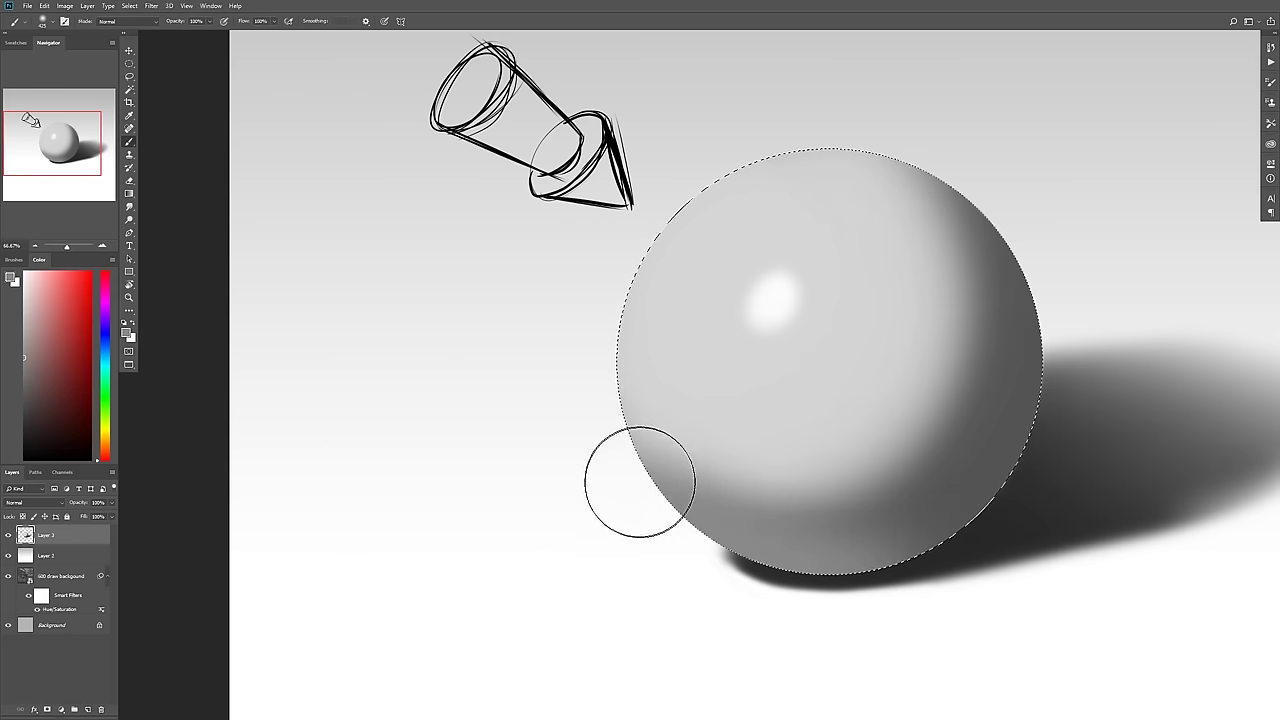
- Reduce the soft brush's size and paint brighter reflected light along the sphere's bottom edge with white
key(ctrl+alt)
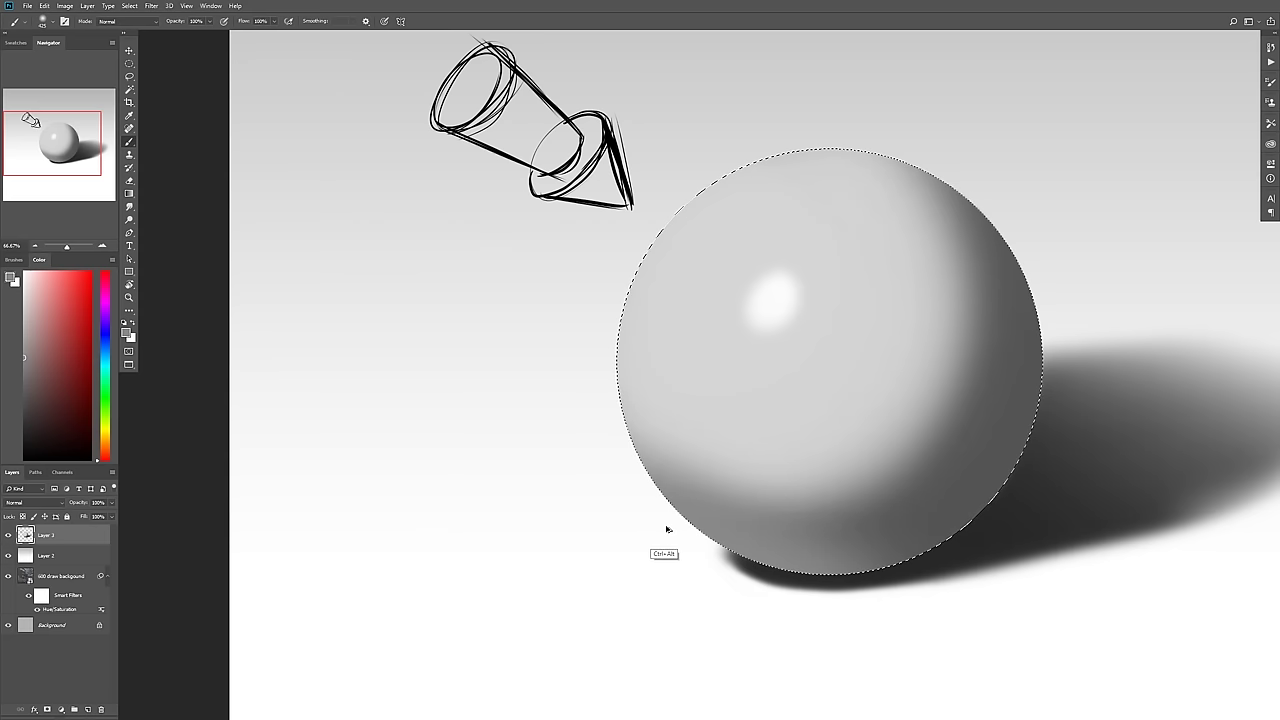
right_click(768, 506)
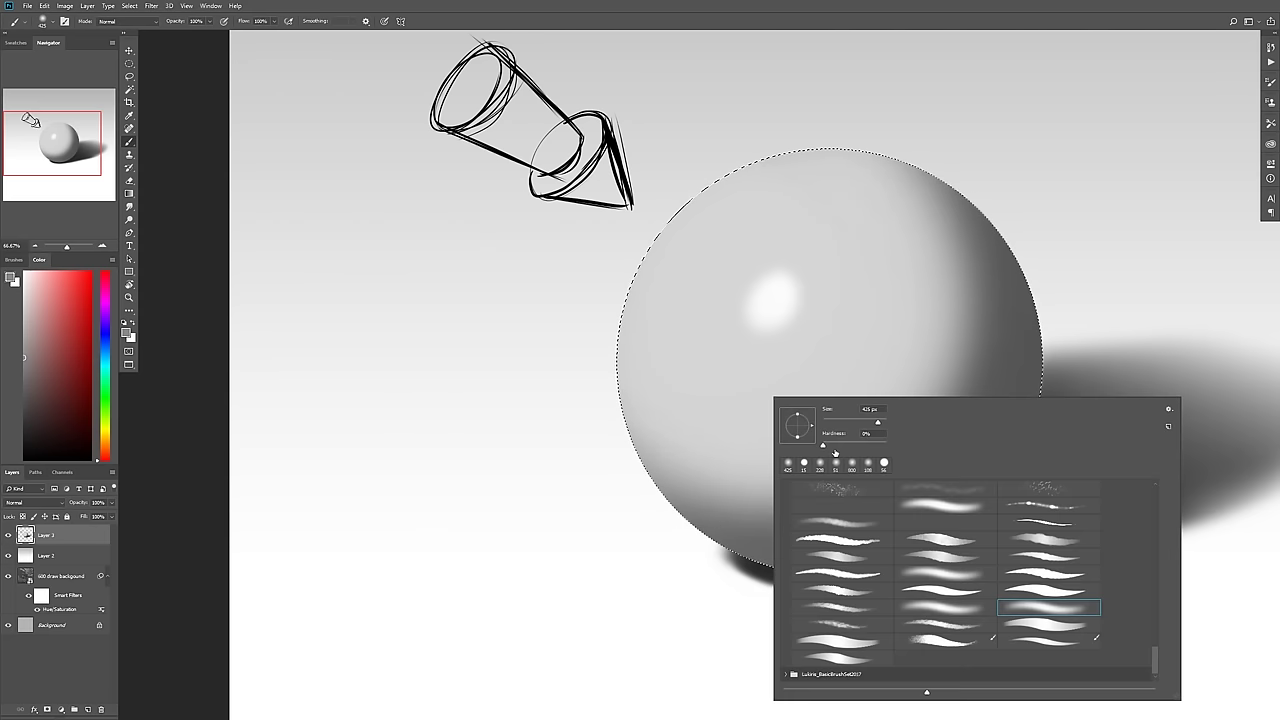
drag(866, 429, 862, 429)
click(657, 492)
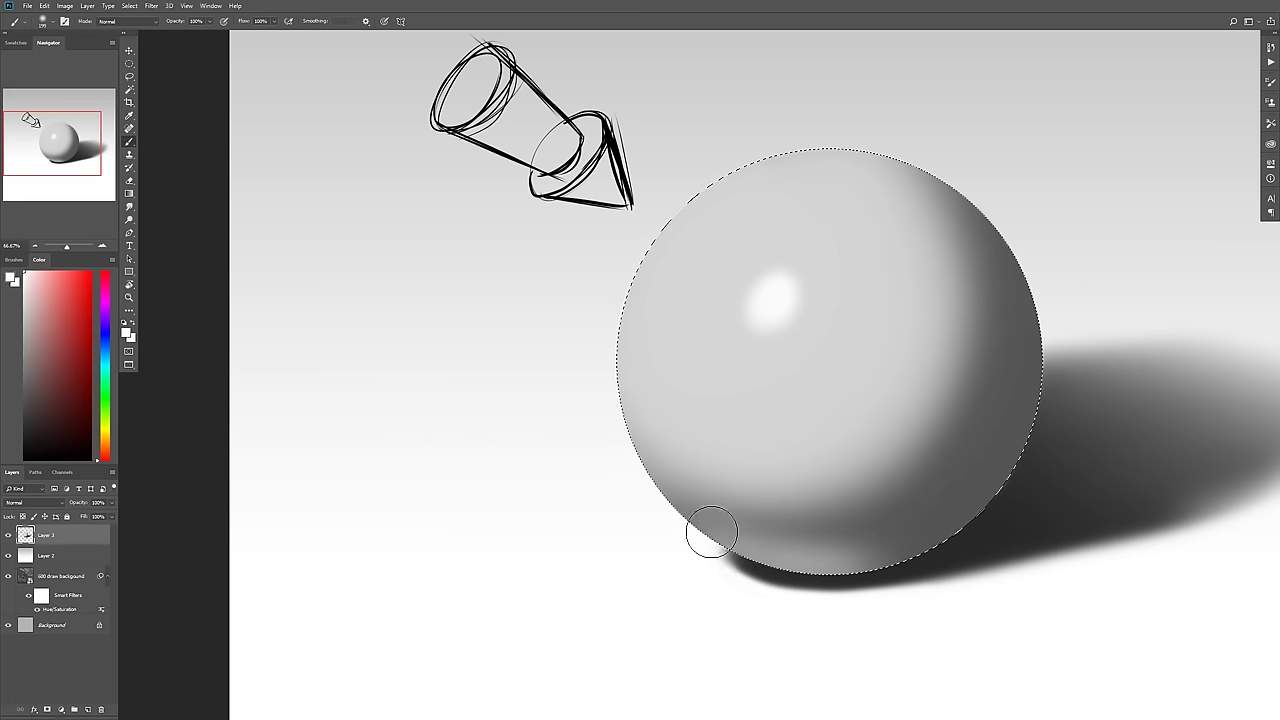
- Blend the reflected light into the sphere's shaded underside with mid and dark greys sampled from the sphere
alt+click(897, 544)
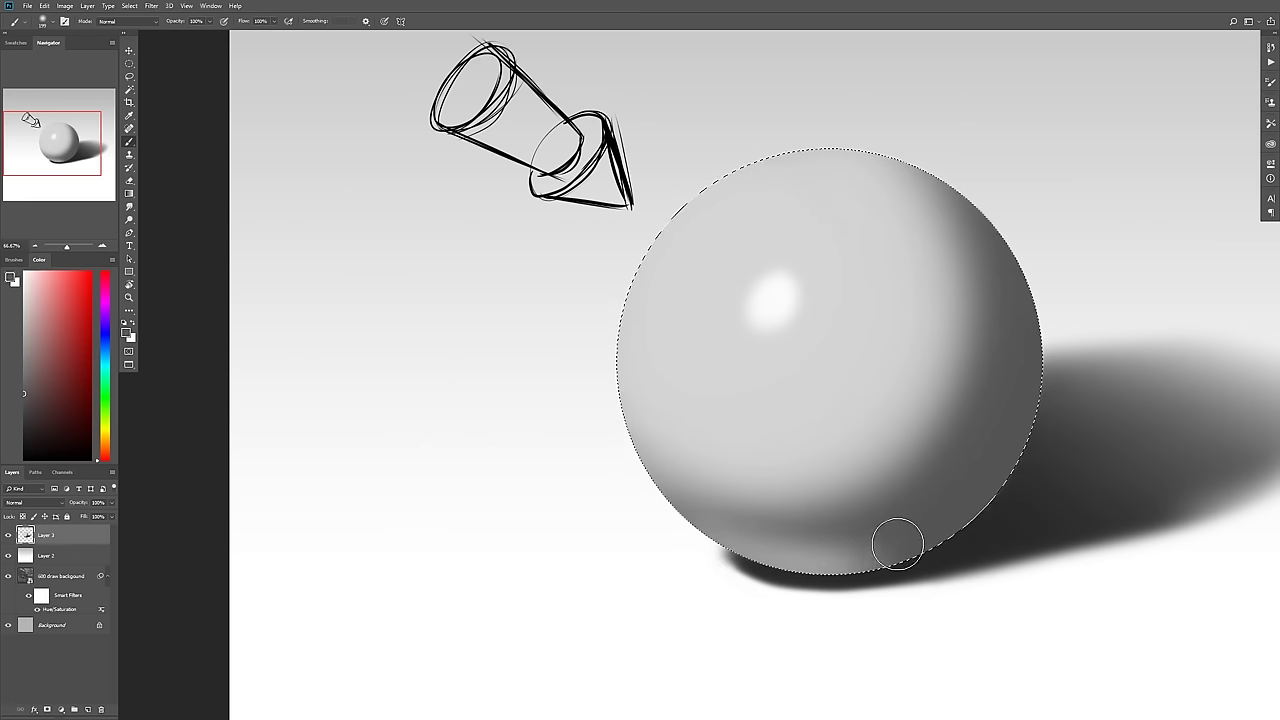
alt+click(797, 547)
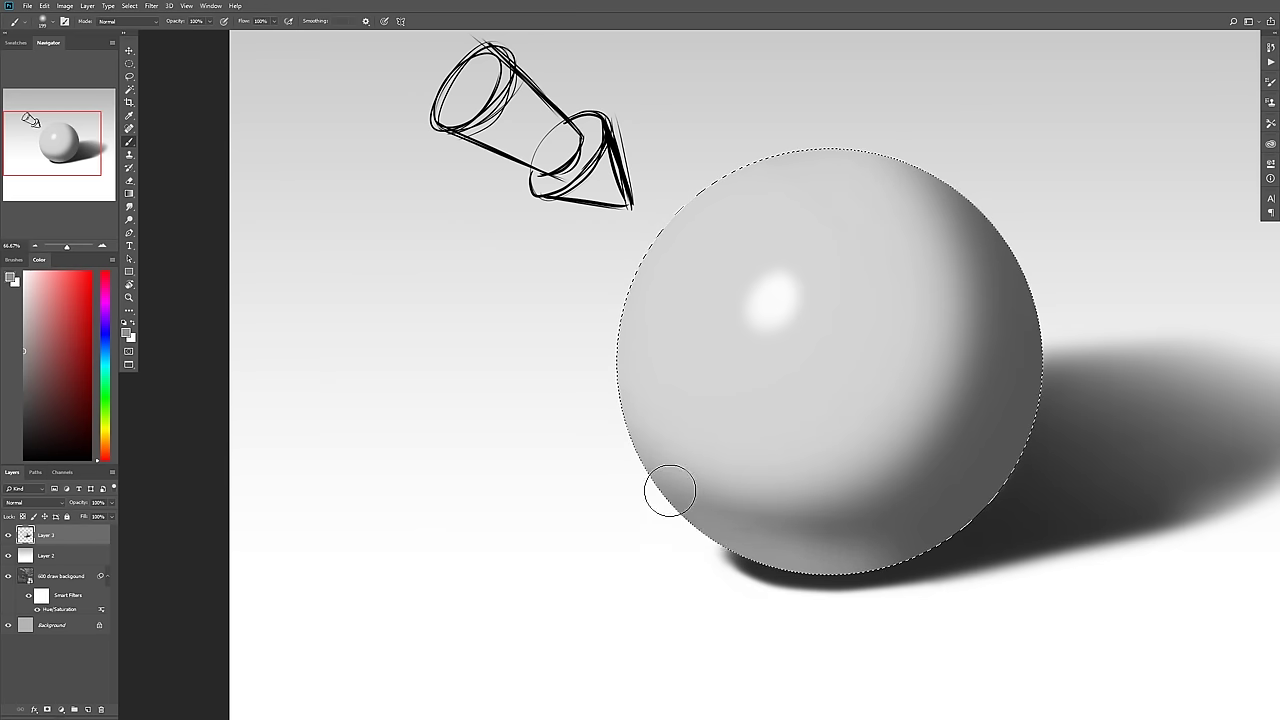
alt+click(938, 488)
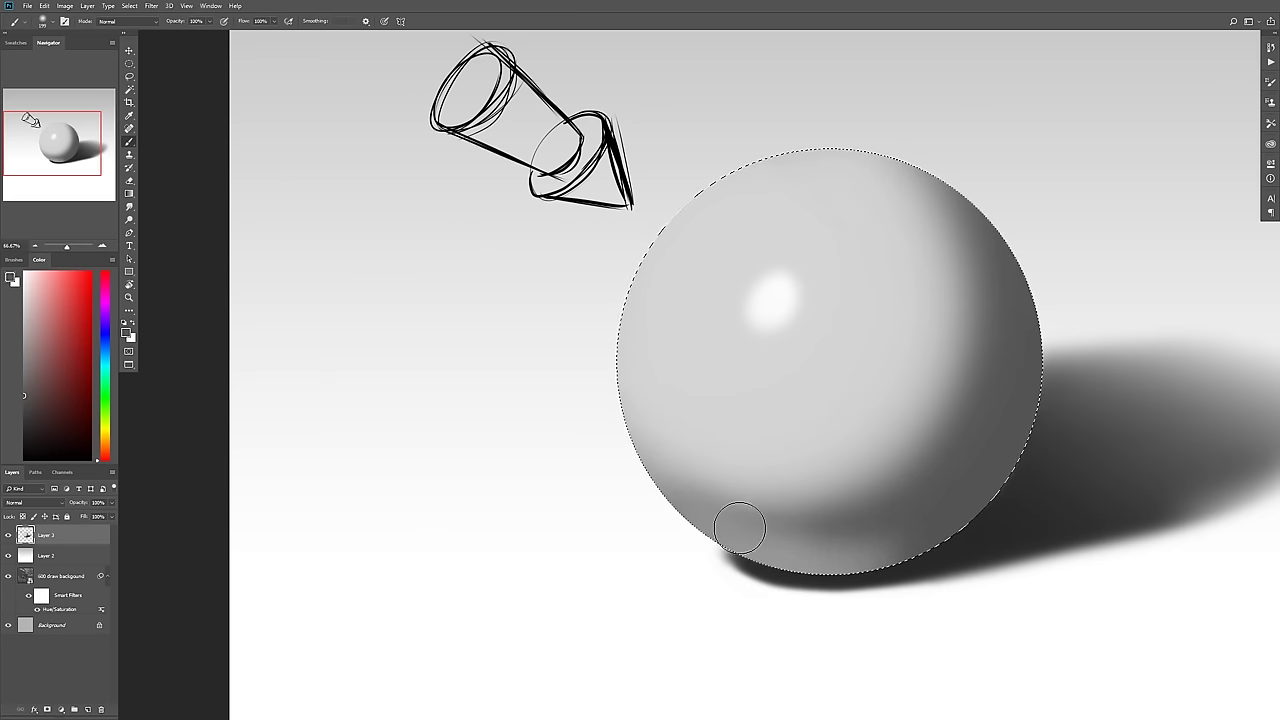
alt+click(855, 562)
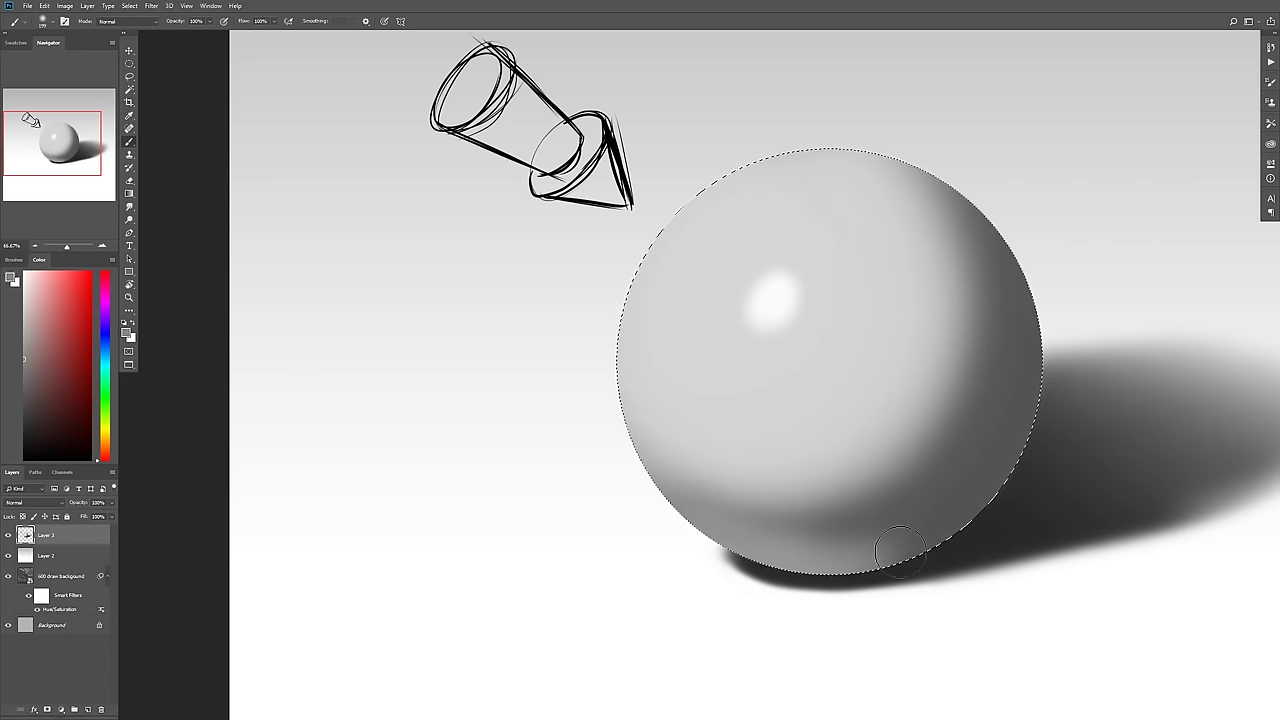
alt+click(888, 531)
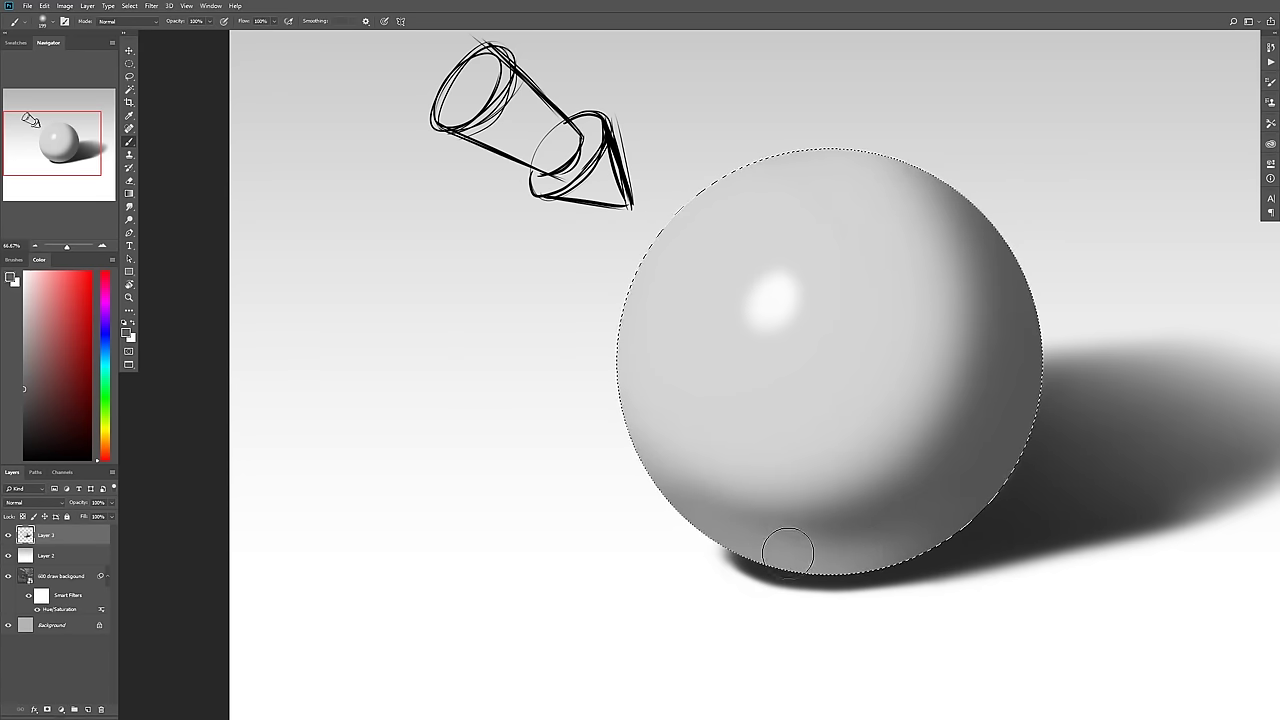
alt+click(835, 558)
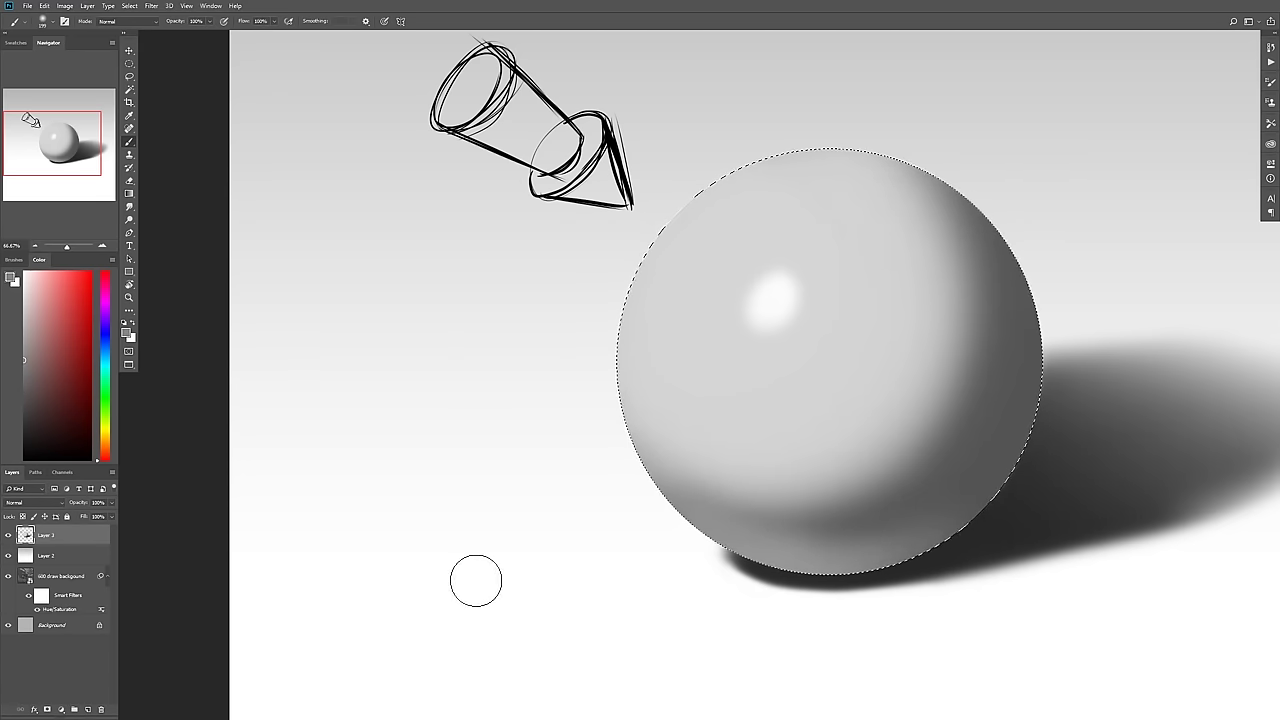
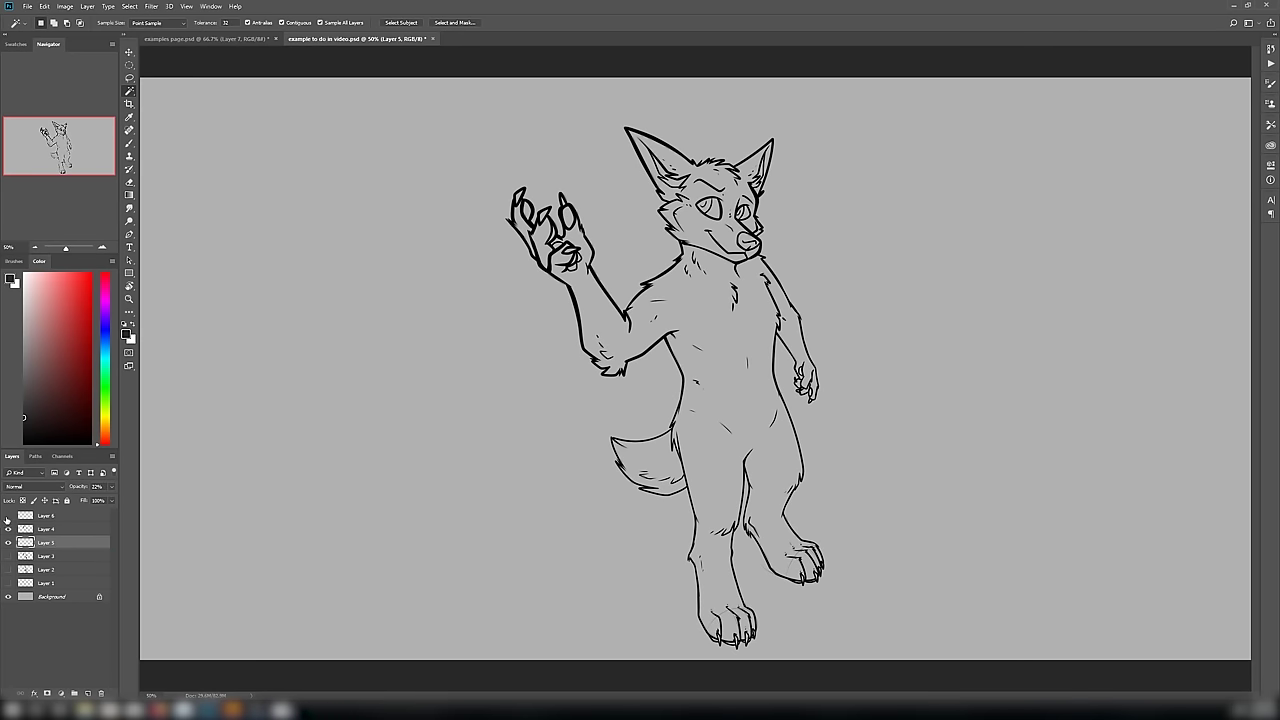
- Fill the wolf character's silhouette with black on Layer 5 by inverting a selection of the surrounding background
click(290, 527)
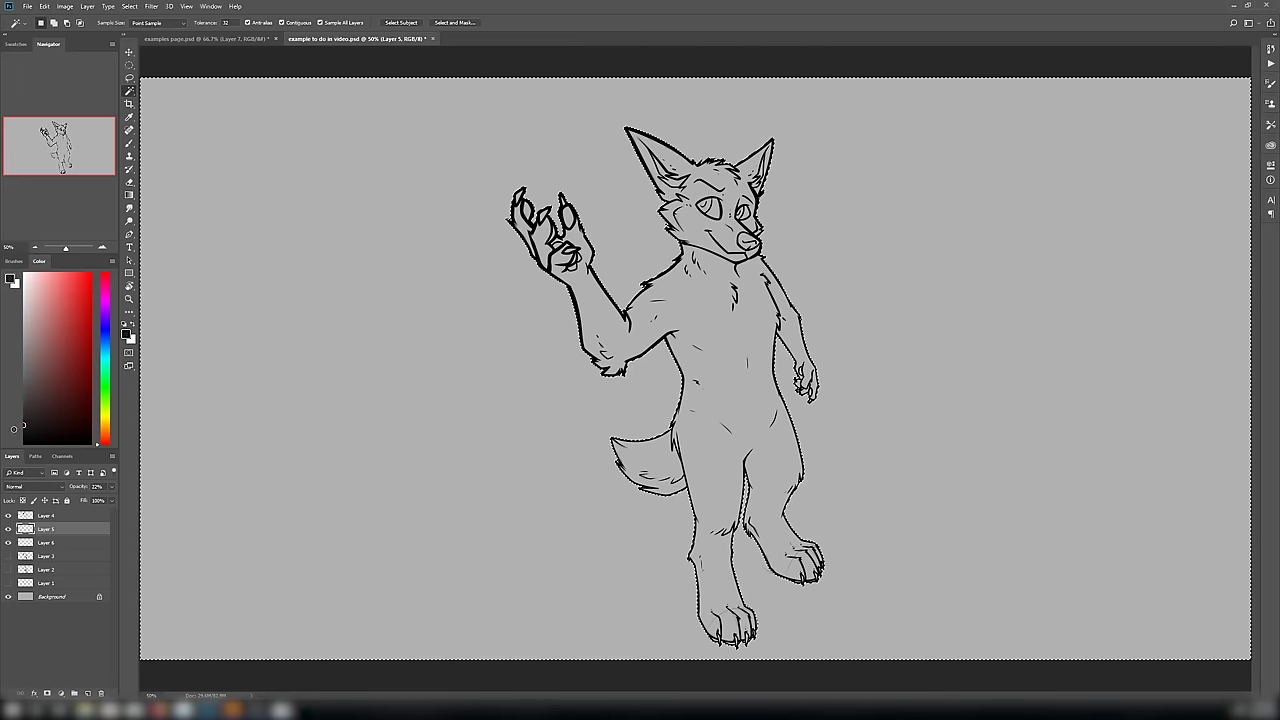
key(ctrl+shift+i)
key(alt+BackSpace)
click(282, 534)
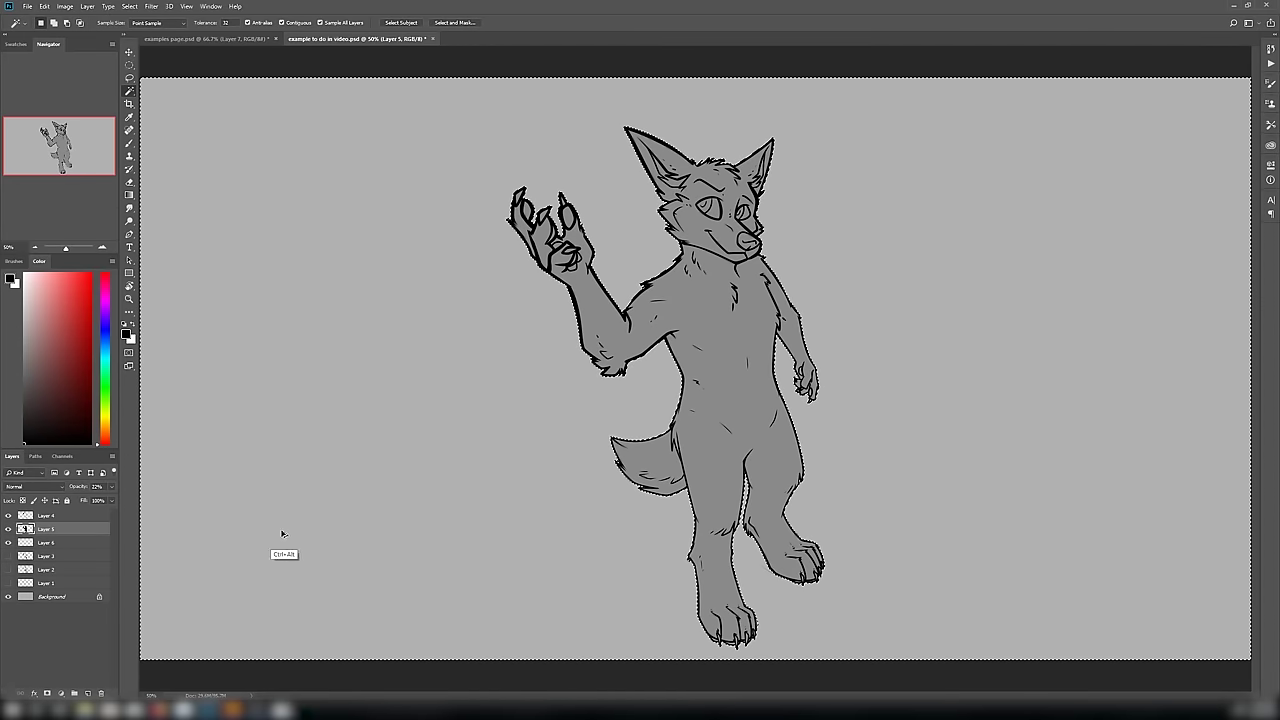
key(ctrl+shift+i)
- Set the blend mode of Layer 5 to Hard Mix
click(34, 487)
click(14, 401)
key(ctrl+plus)
key(ctrl+plus)
key(ctrl+plus)
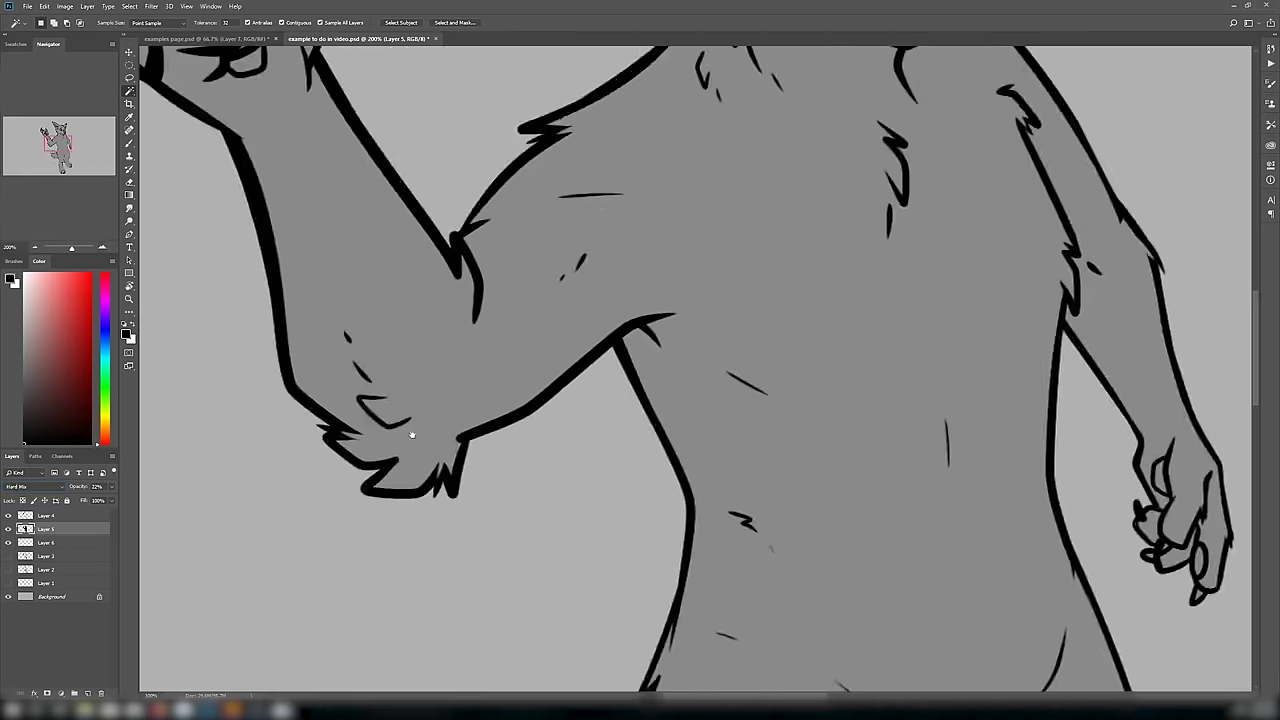
- On Layer 6, sketch two thick light-direction arrows beside the character, one near the raised hand and one near the legs
click(46, 542)
key(ctrl+minus)
key(ctrl+minus)
key(b)
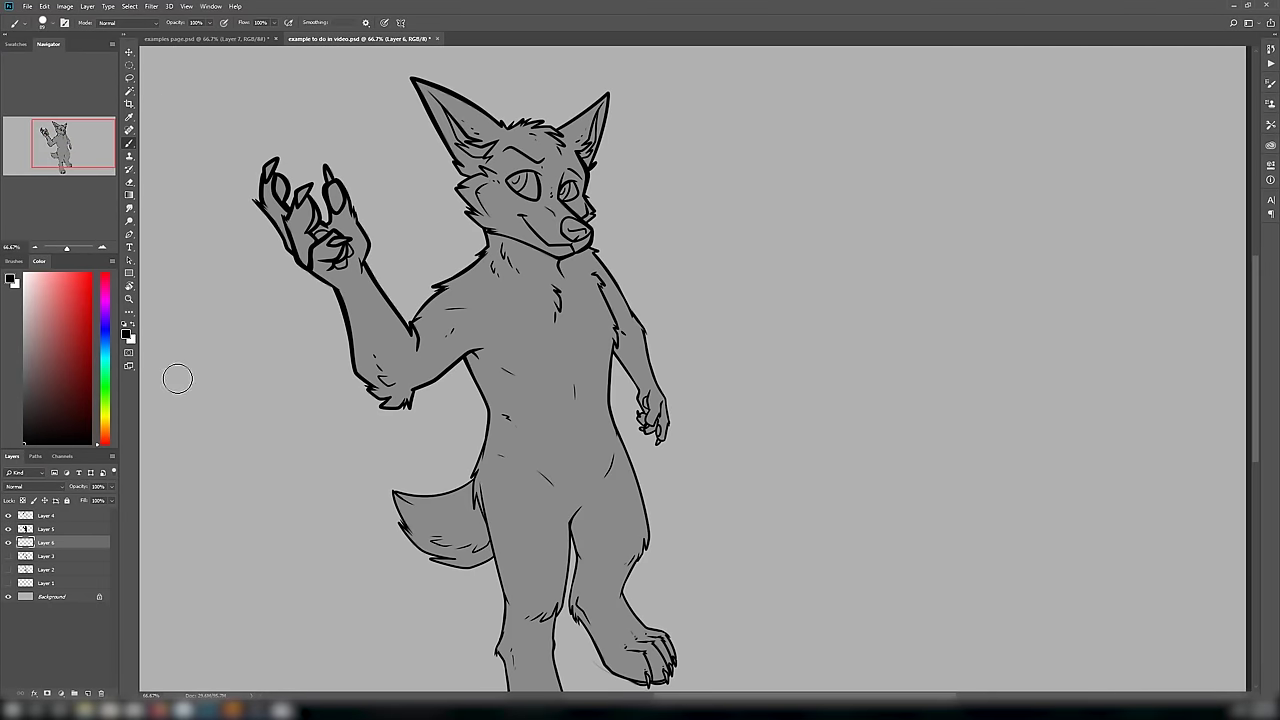
key(ctrl+minus)
right_click(529, 403)
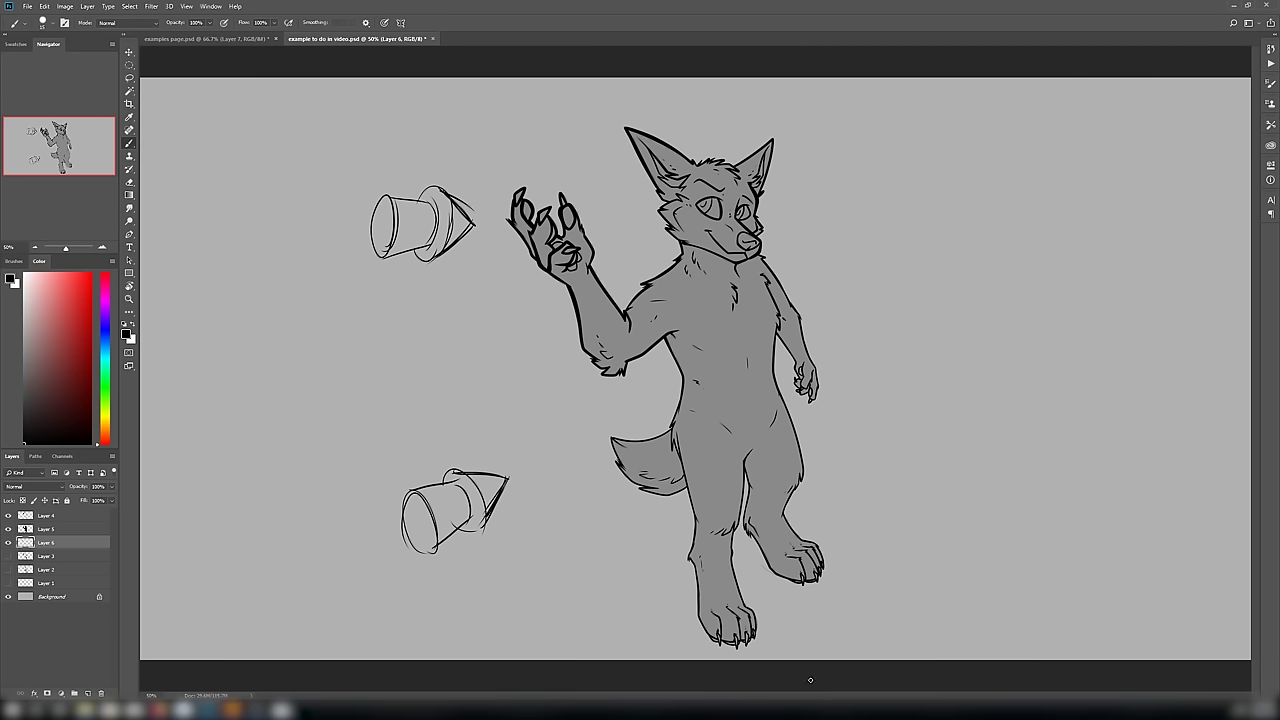
- Sketch a large round reflector shape on the character's other side and label it "light reflector" with a small arrow
drag(1146, 171, 1062, 50)
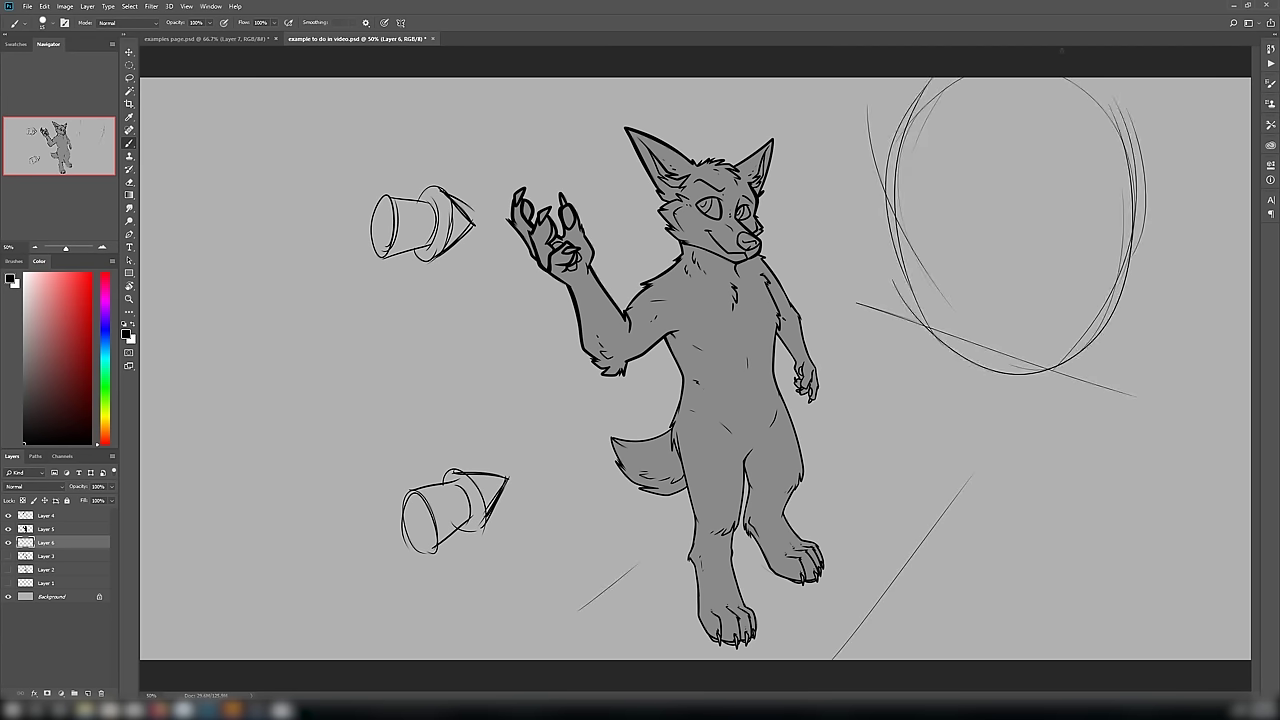
mouse_move(982, 39)
mouse_down()
mouse_move(932, 55)
mouse_move(942, 40)
mouse_move(990, 375)
mouse_up()
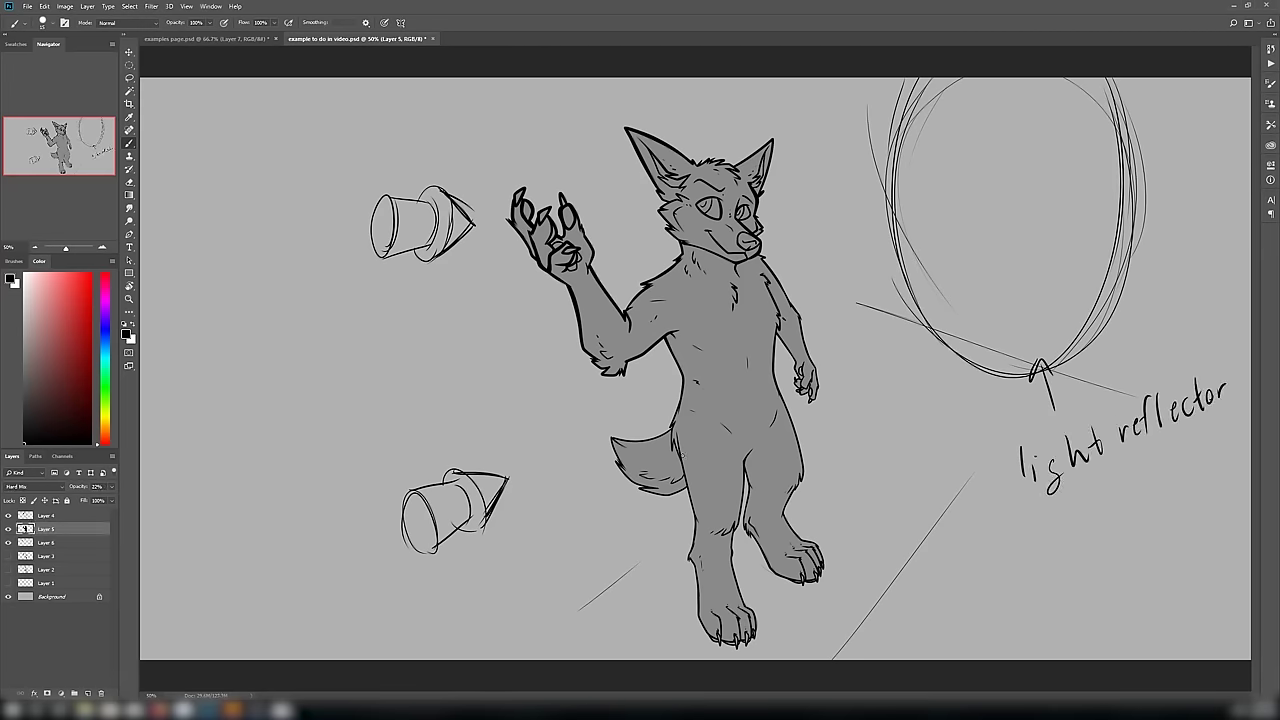
ctrl+click(23, 531)
key(ctrl+plus)
key(ctrl+plus)
click(51, 132)
key(ctrl+plus)
drag(306, 422, 406, 431)
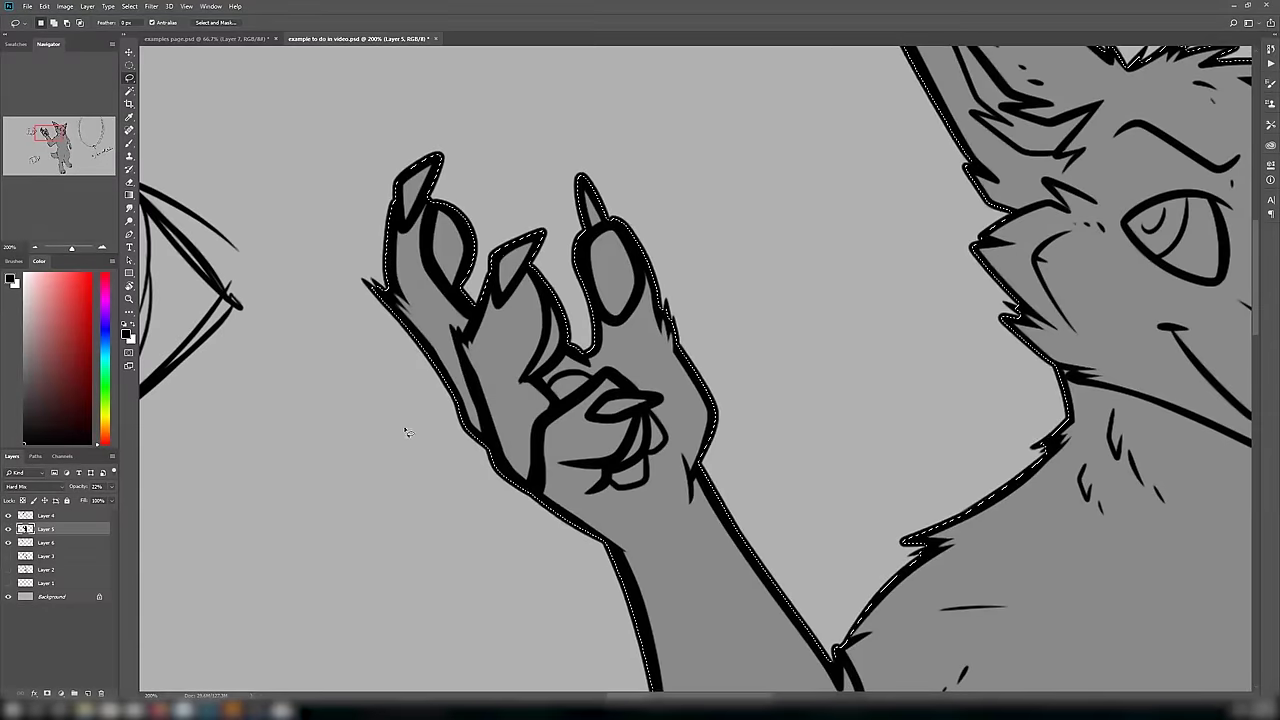
key(ctrl+d)
- Select the raised hand's first two fingers with the Magic Wand and subtract the second finger's inner side with the Lasso
key(w)
drag(514, 414, 536, 388)
click(532, 281)
key(l)
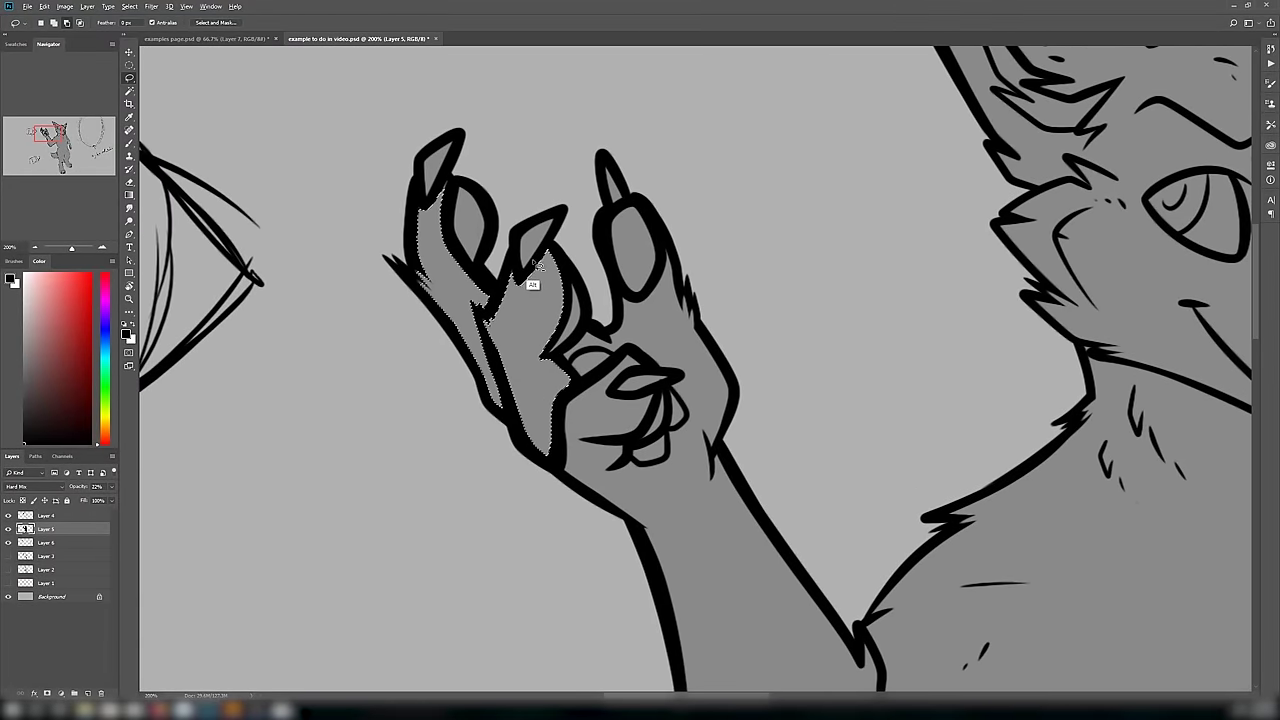
mouse_move(533, 280)
mouse_down()
mouse_move(560, 415)
mouse_move(578, 252)
mouse_move(577, 283)
mouse_up()
mouse_move(442, 190)
mouse_down()
mouse_move(445, 262)
mouse_move(480, 312)
mouse_up()
key(ctrl+alt+z)
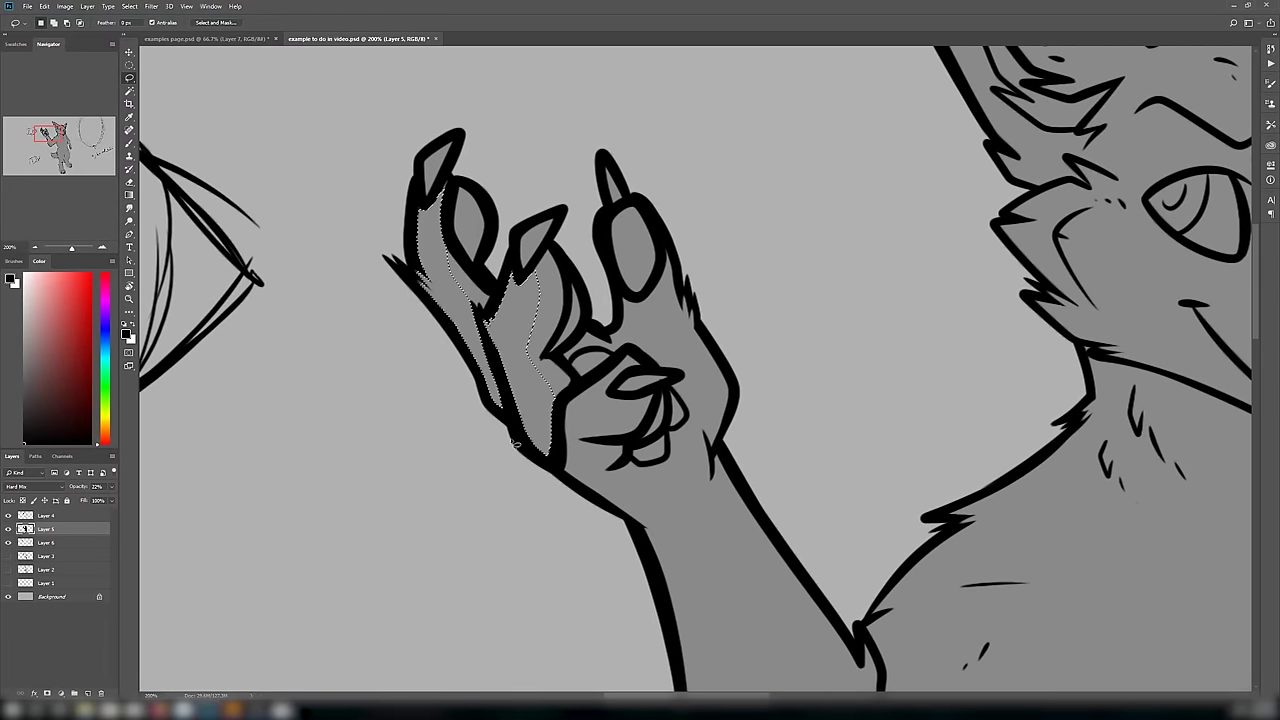
- Add the palm, raised arm and body areas to the finger selection with the Magic Wand
key(w)
shift+click(596, 444)
drag(560, 518, 514, 411)
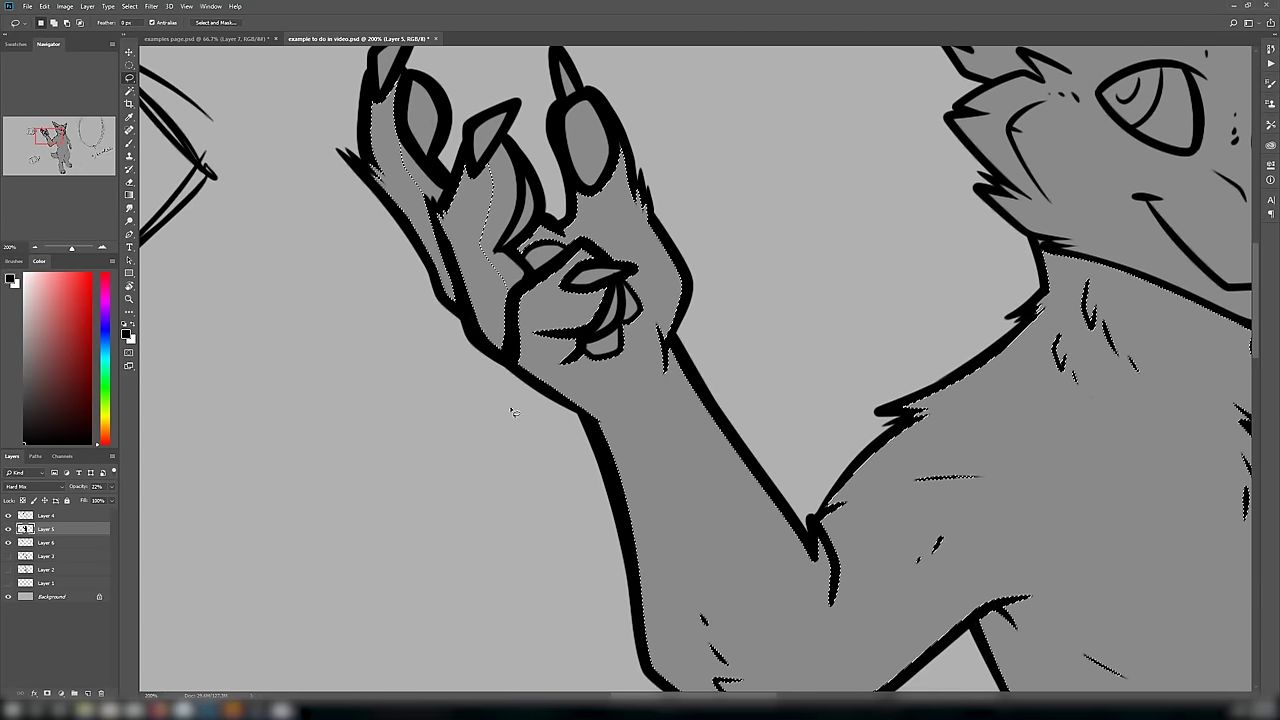
- Subtract the strip along the raised forearm's inner edge, from the hand to the elbow crease, from the selection with the Lasso
key(l)
drag(617, 345, 706, 480)
drag(707, 288, 613, 318)
mouse_move(613, 318)
mouse_down()
mouse_move(658, 527)
mouse_move(713, 442)
mouse_move(645, 416)
mouse_move(669, 511)
mouse_up()
scroll(571, 451, down, 5)
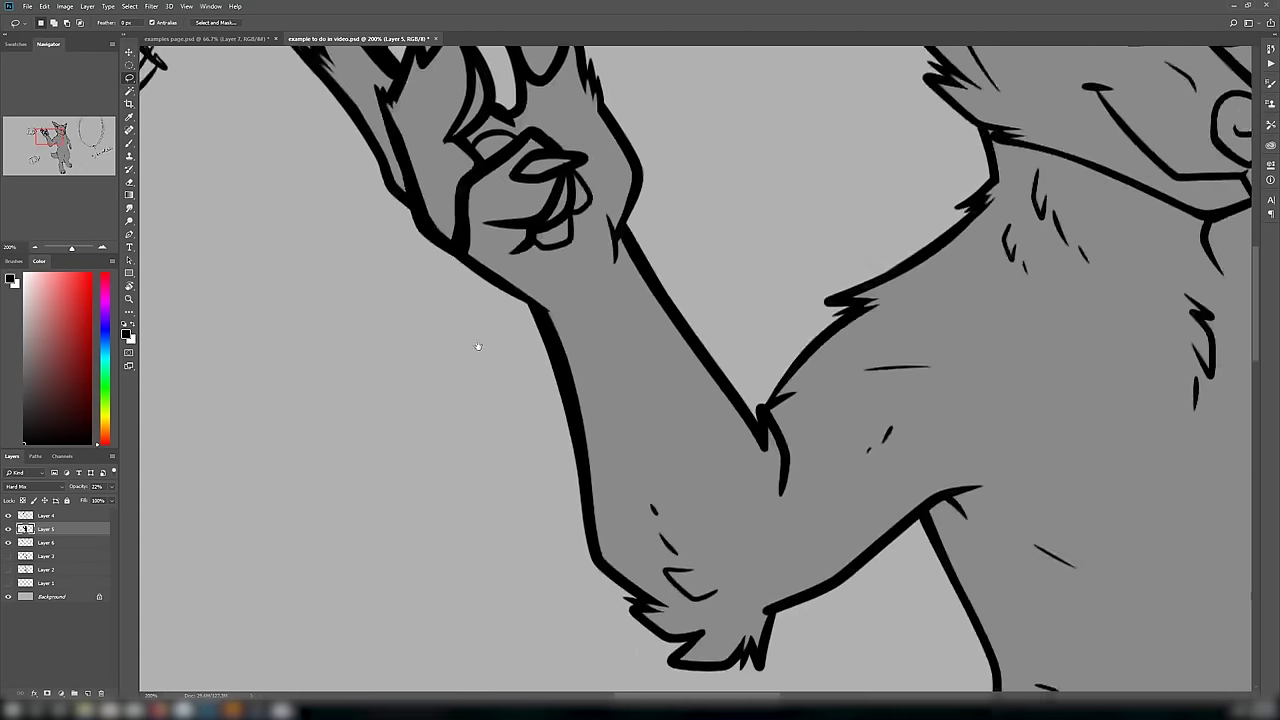
- Subtract the raised arm's underside with the armpit and the torso's side beneath the lowered arm from the selection
mouse_move(960, 525)
mouse_down()
mouse_move(764, 620)
mouse_move(418, 520)
mouse_up()
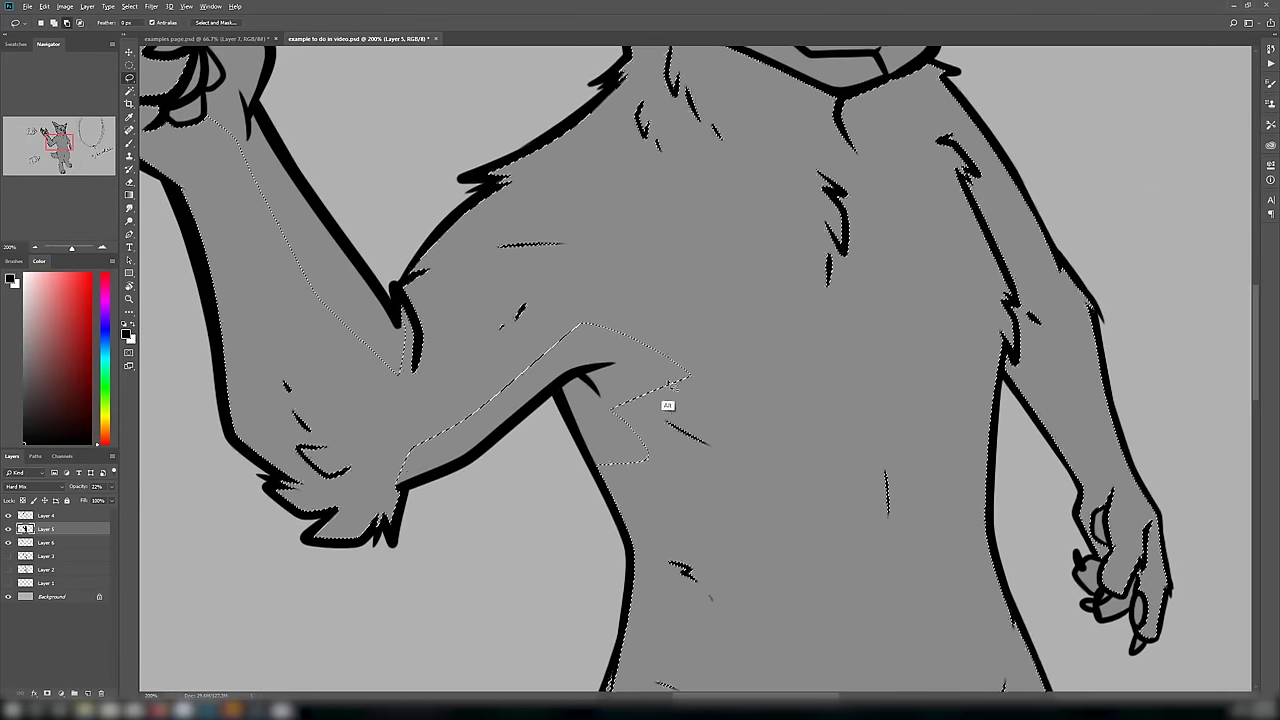
drag(674, 384, 618, 430)
drag(1000, 274, 943, 596)
drag(1014, 304, 1004, 280)
drag(737, 580, 668, 263)
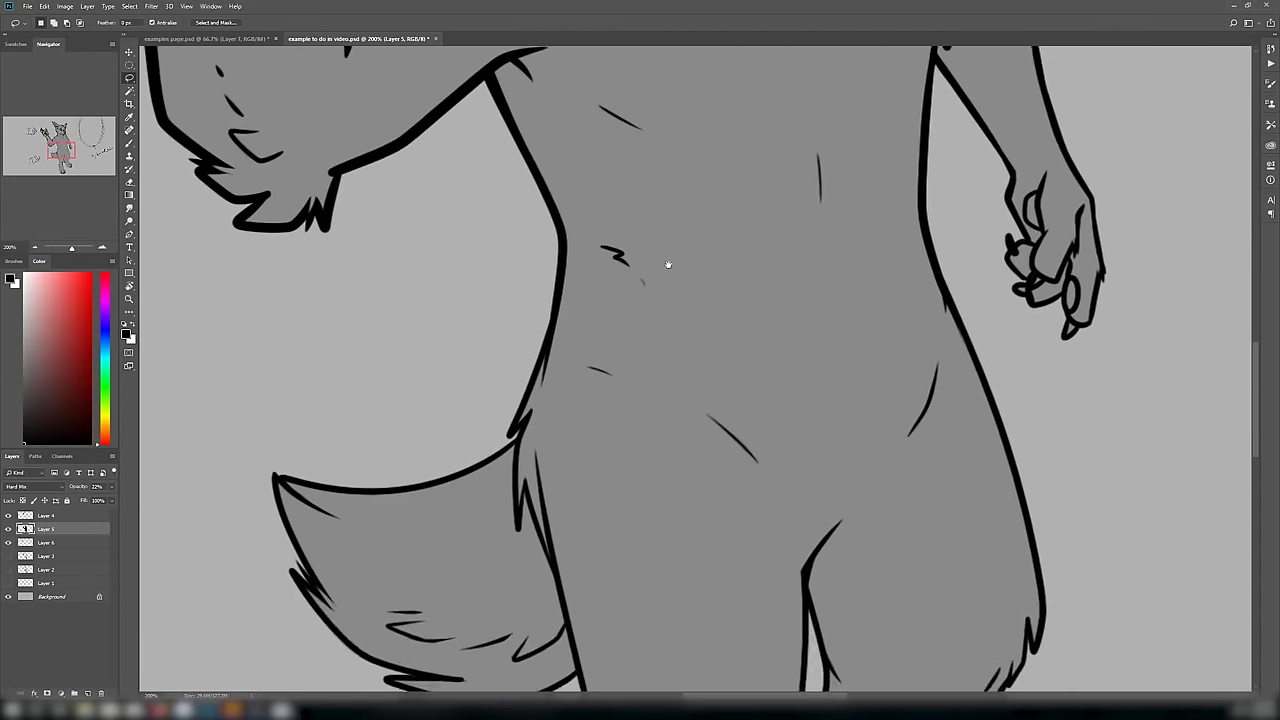
- Subtract the neck area under the chin and the chest and shoulder area beside the lowered arm from the selection
key(ctrl+minus)
mouse_move(412, 257)
mouse_down()
mouse_move(446, 297)
mouse_move(451, 524)
mouse_up()
mouse_move(686, 310)
mouse_down()
mouse_move(628, 288)
mouse_move(664, 302)
mouse_up()
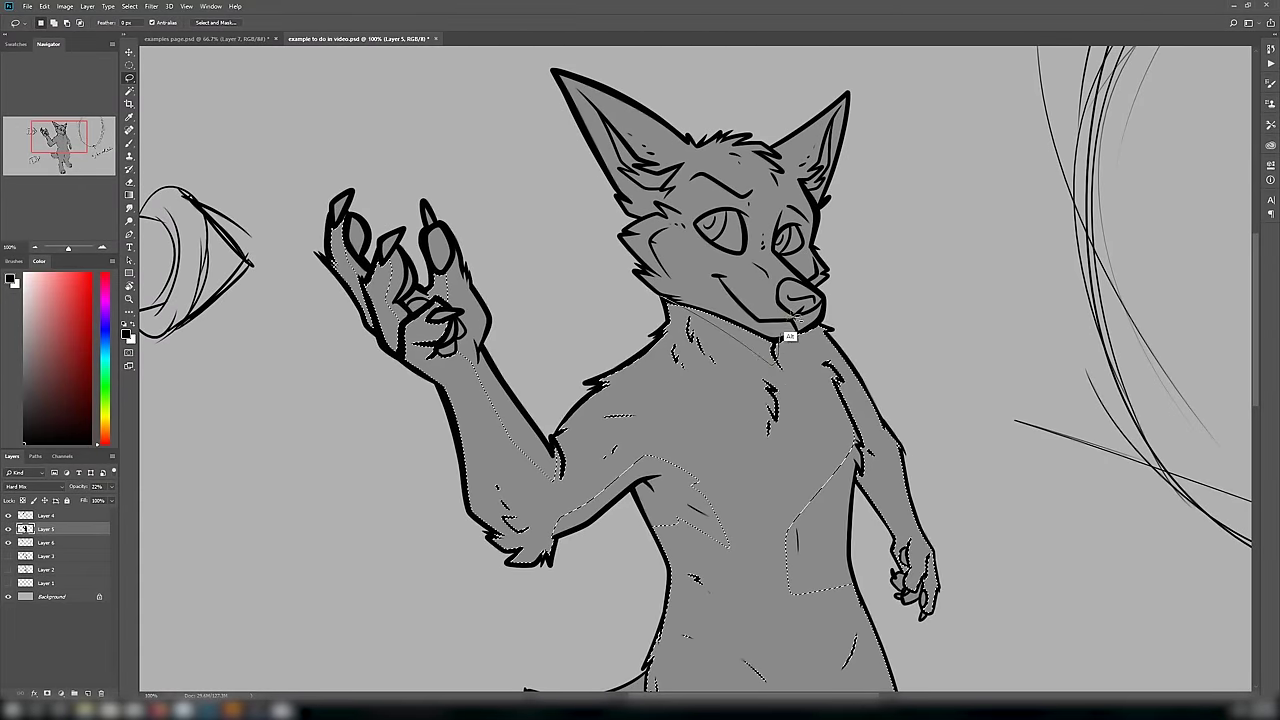
drag(795, 310, 779, 362)
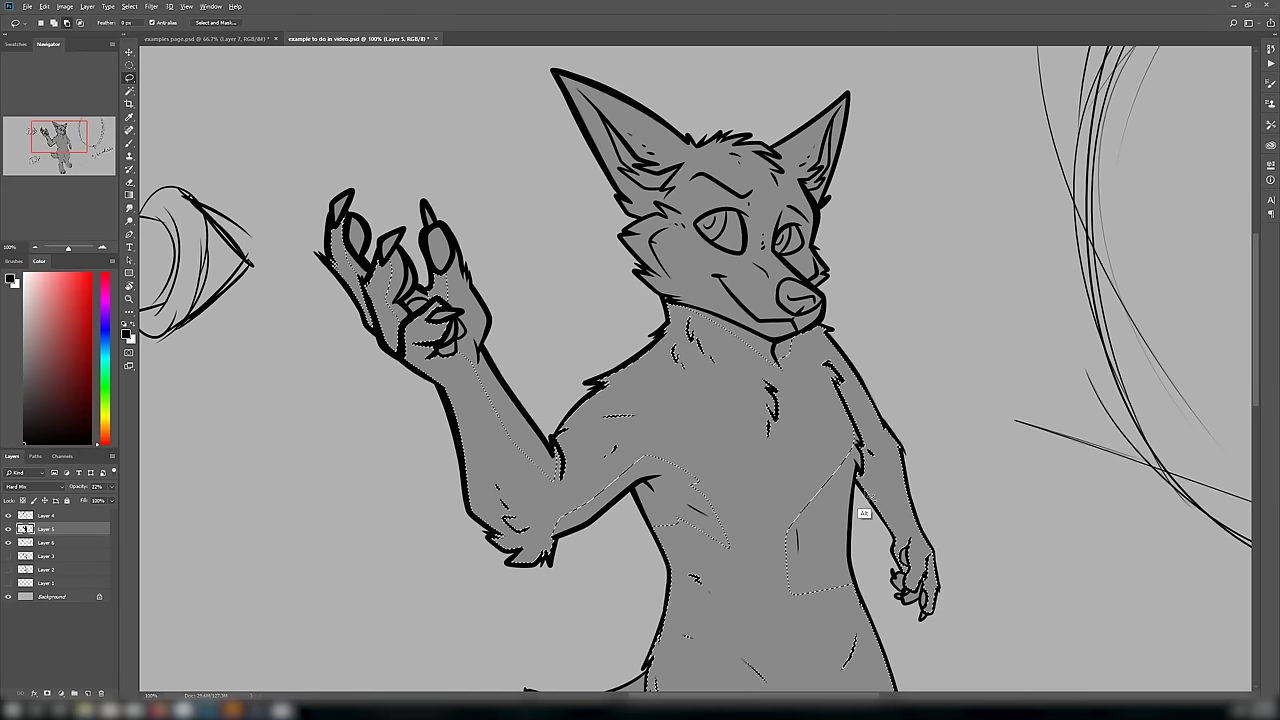
mouse_move(784, 350)
mouse_down()
mouse_move(852, 457)
mouse_move(740, 407)
mouse_move(825, 453)
mouse_up()
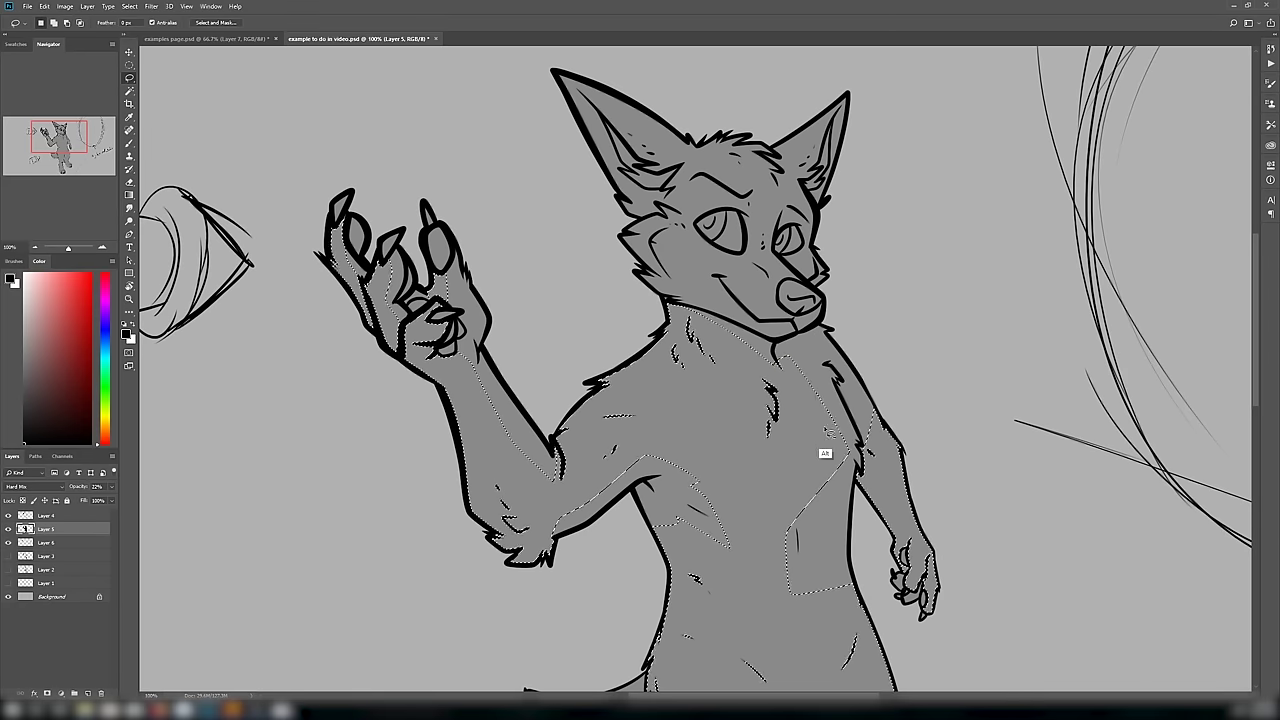
- Subtract the torso's waist edge, the hip area and the near thigh's shadow shapes from the selection with the Lasso
drag(665, 576, 693, 294)
drag(686, 234, 690, 240)
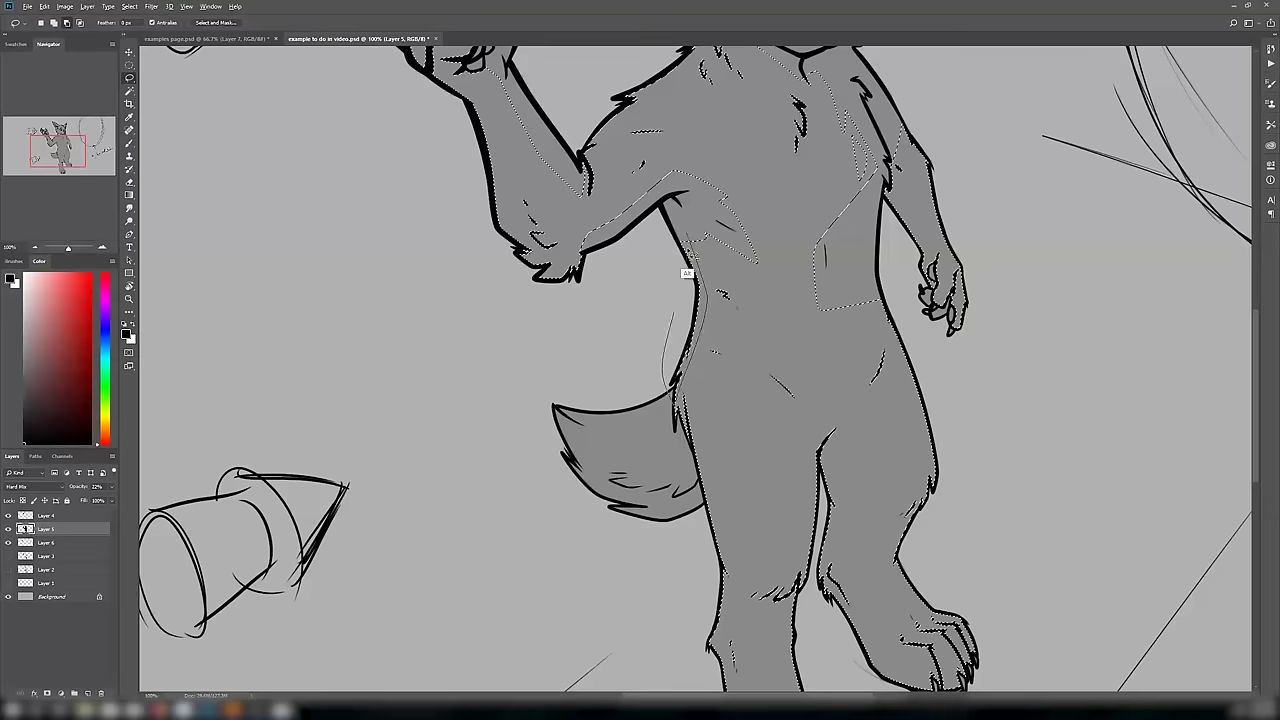
drag(632, 463, 639, 291)
drag(786, 443, 866, 208)
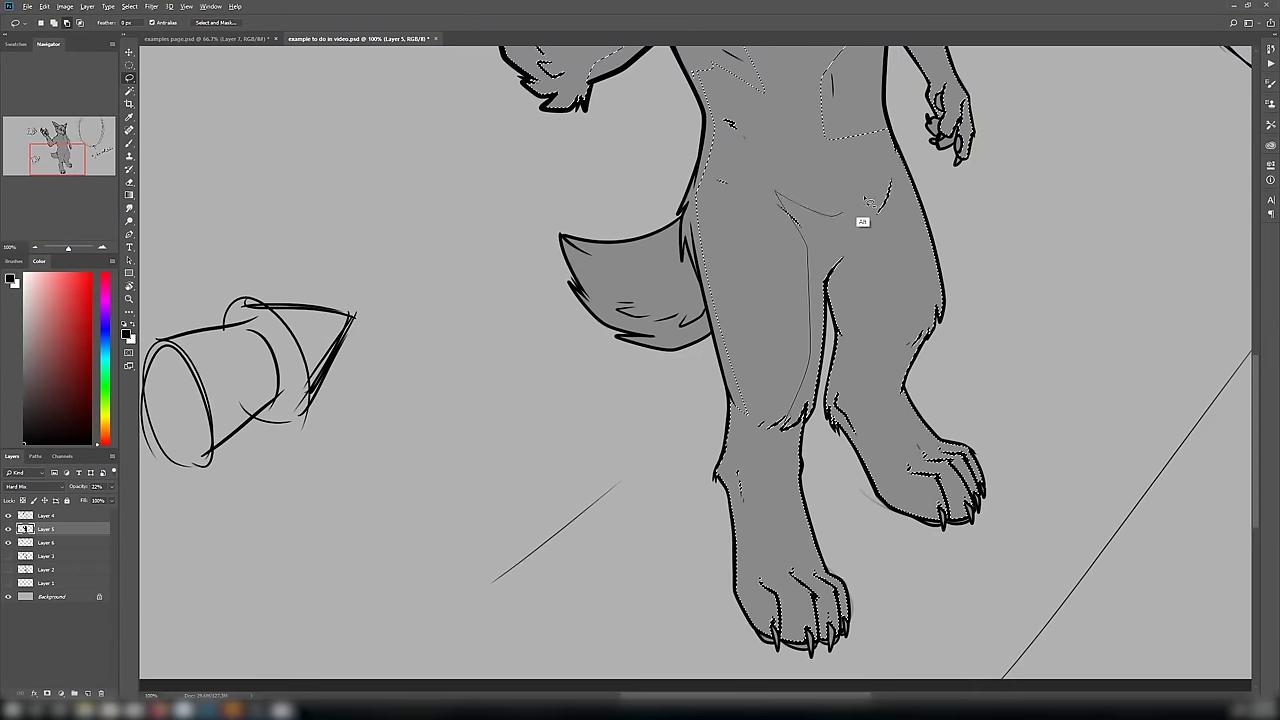
drag(810, 426, 792, 430)
mouse_move(846, 140)
mouse_down()
mouse_move(823, 299)
mouse_move(804, 338)
mouse_up()
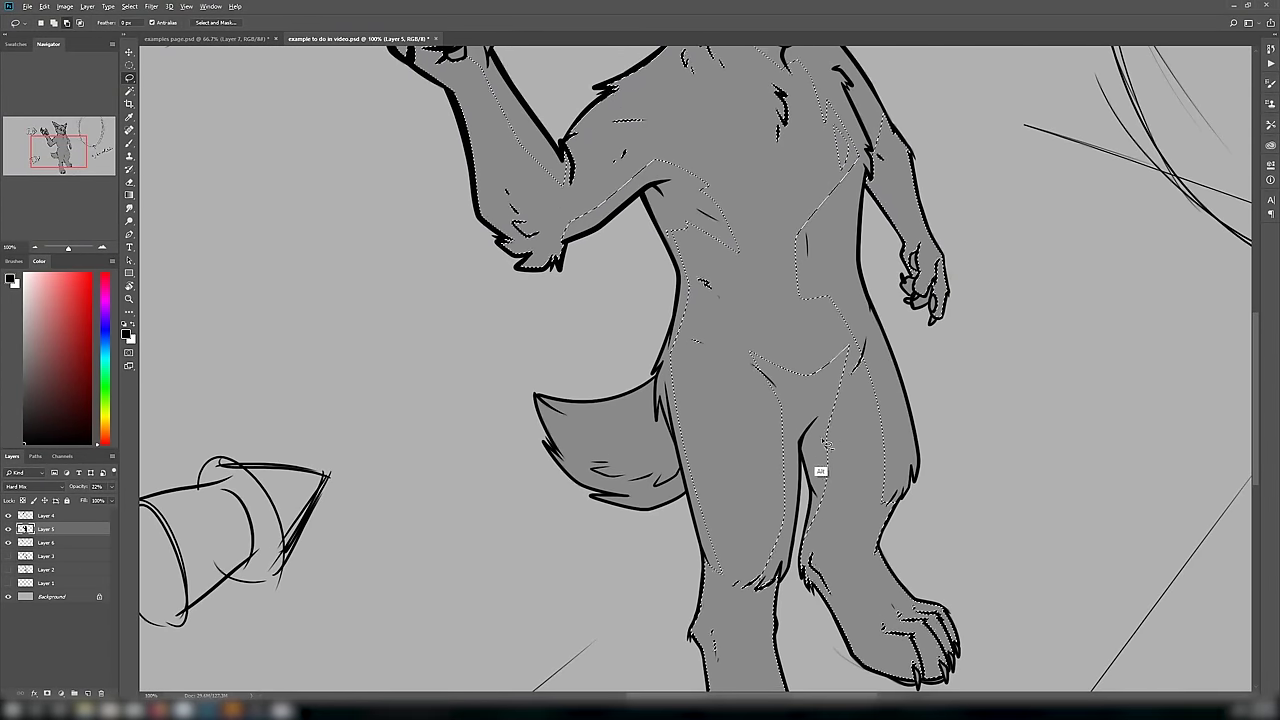
- Subtract the shadow shapes on the far thigh, both lower legs and the feet from the selection
drag(810, 482, 801, 383)
mouse_move(806, 464)
mouse_down()
mouse_move(904, 444)
mouse_move(845, 425)
mouse_up()
mouse_move(714, 505)
mouse_down()
mouse_move(717, 434)
mouse_move(720, 461)
mouse_up()
drag(777, 438, 740, 519)
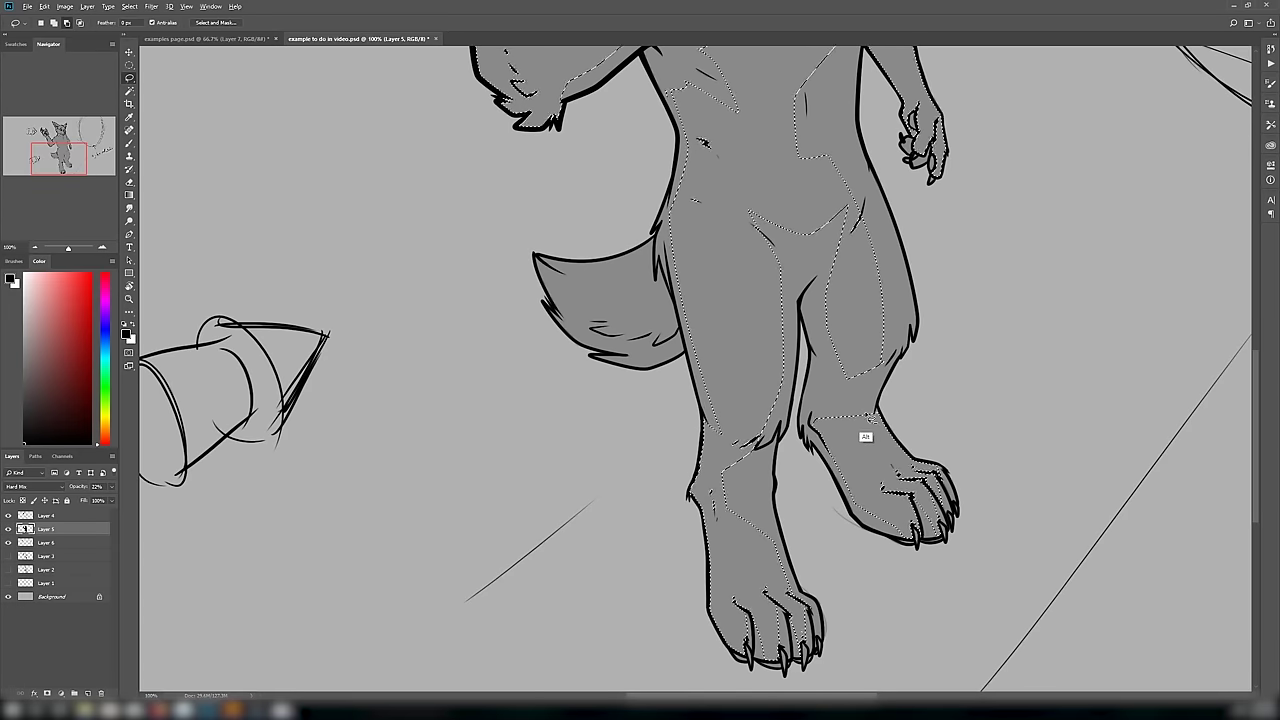
drag(831, 441, 843, 413)
drag(623, 292, 706, 486)
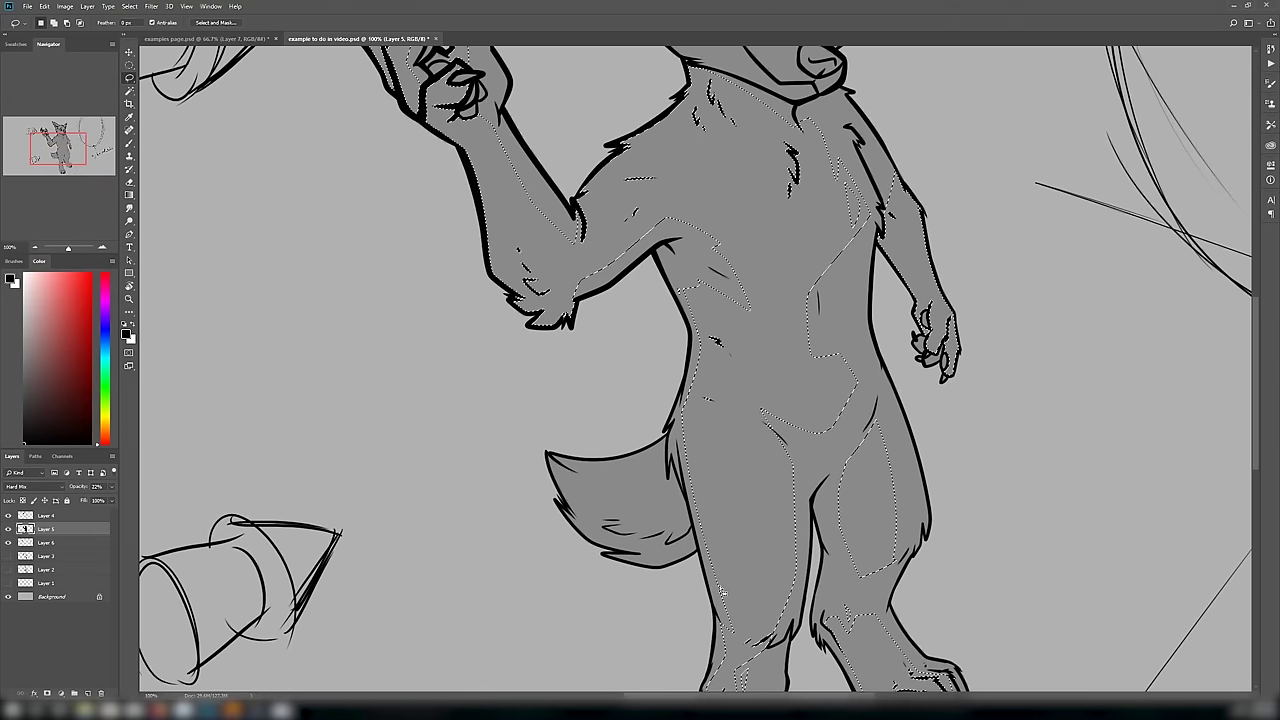
- Erase the shadow layer inside the lit-area selection across the raised arm, chest, legs and tail with a large soft Eraser
drag(566, 262, 463, 412)
scroll(658, 120, up, 1)
drag(658, 120, 672, 284)
drag(420, 640, 540, 610)
scroll(495, 362, down, 1)
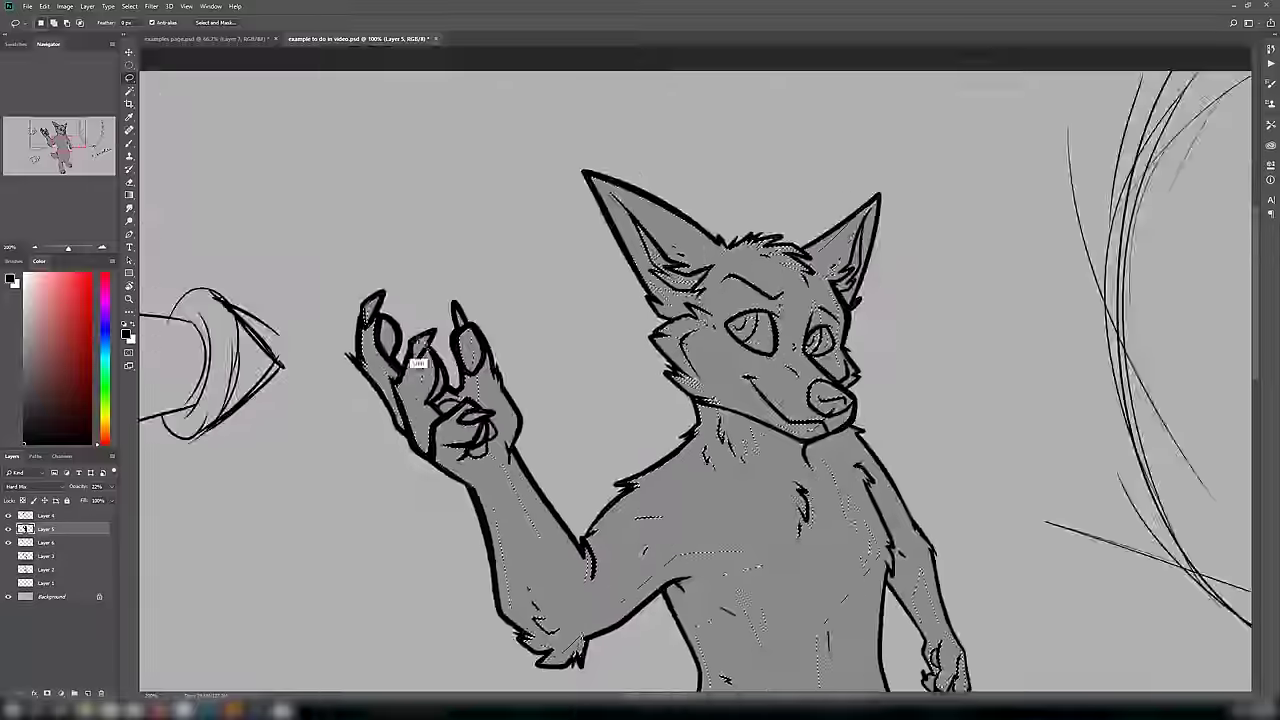
scroll(416, 342, down, 1)
drag(600, 520, 644, 328)
key(e)
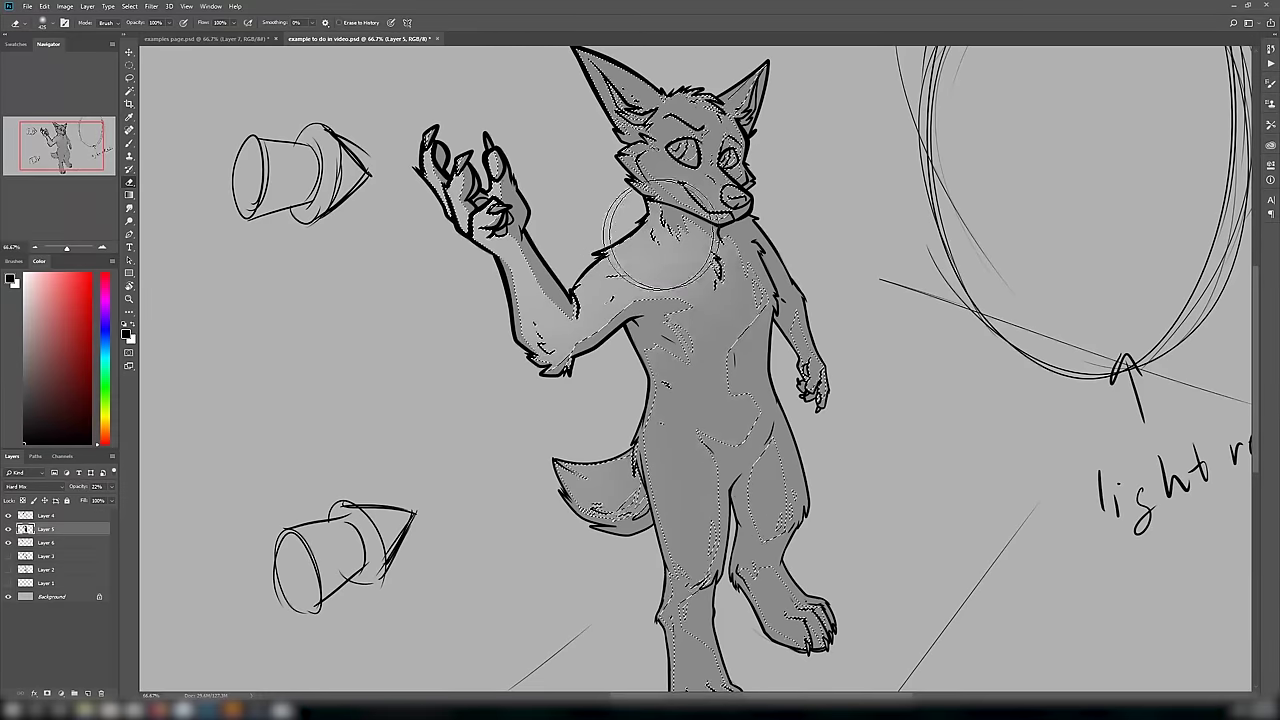
mouse_move(608, 443)
mouse_down()
mouse_move(508, 491)
mouse_move(458, 340)
mouse_up()
drag(725, 440, 648, 580)
- Set the shadow layer's opacity to 55% and erase the shadow from the lit areas of the face and ears
click(111, 487)
drag(75, 499, 91, 501)
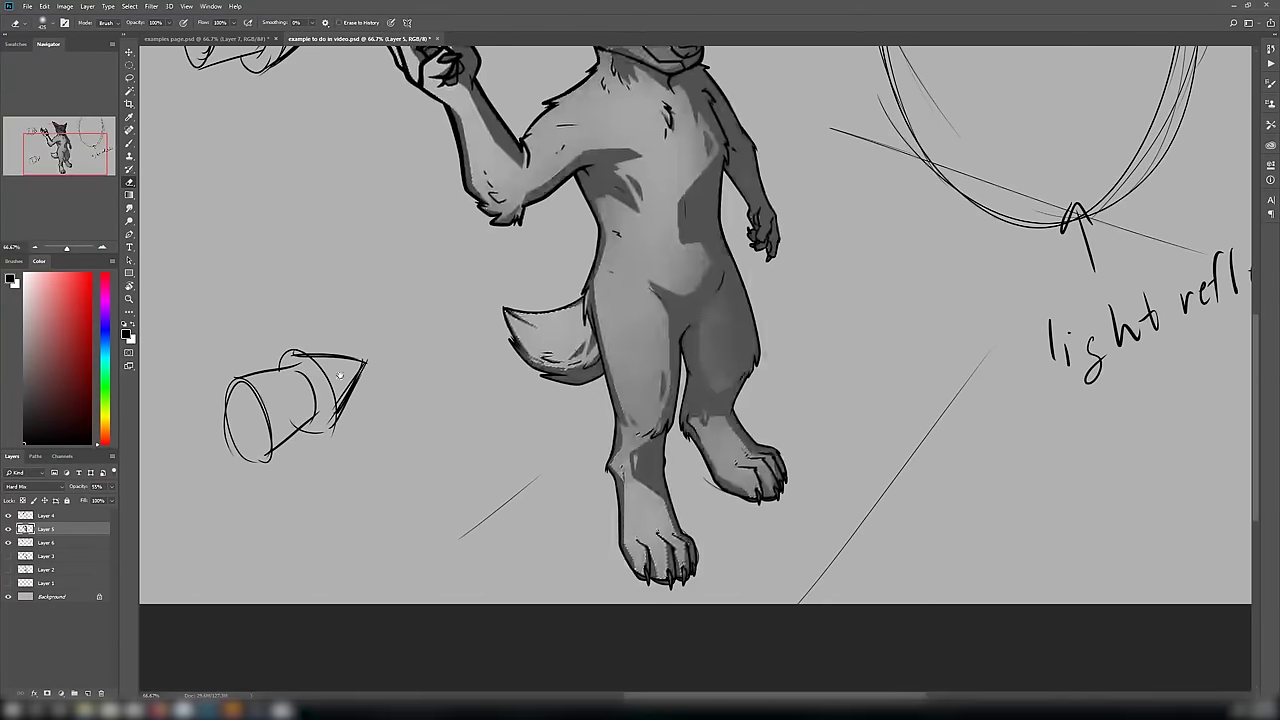
drag(623, 170, 713, 356)
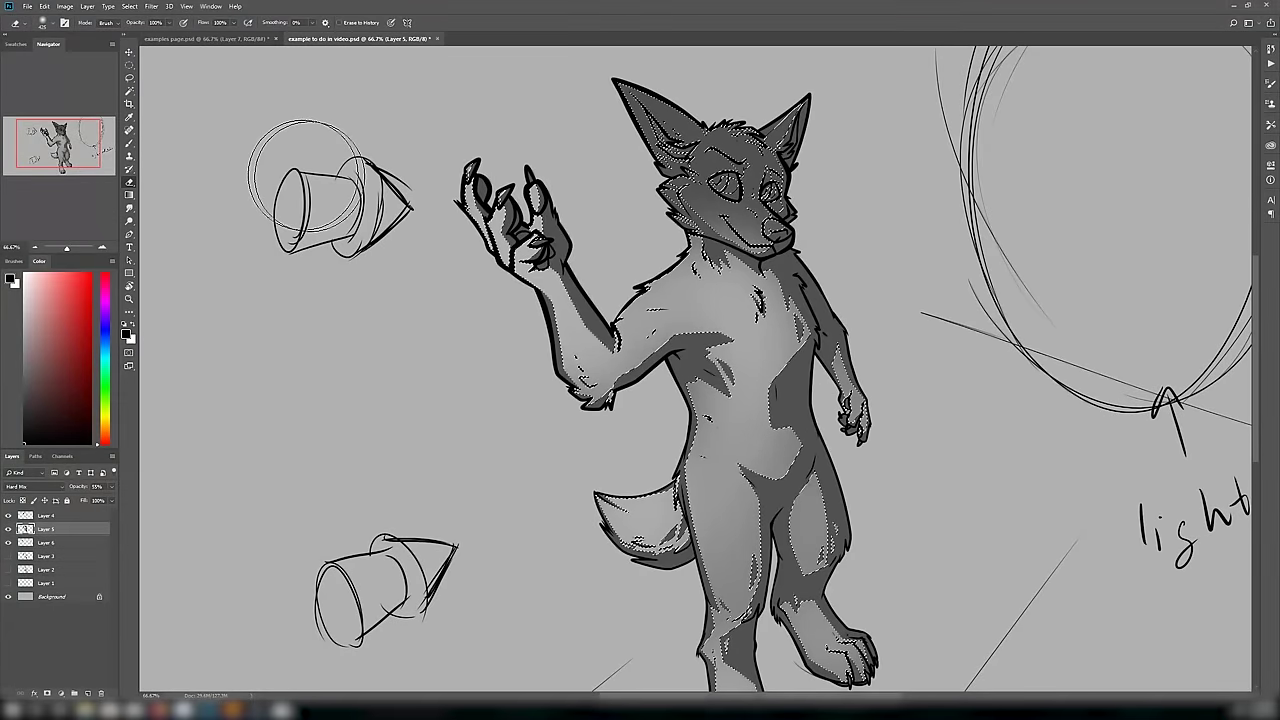
key(ctrl+plus)
mouse_move(434, 270)
mouse_down()
mouse_move(471, 529)
mouse_move(448, 601)
mouse_up()
mouse_move(785, 445)
mouse_down()
mouse_move(719, 394)
mouse_move(762, 451)
mouse_up()
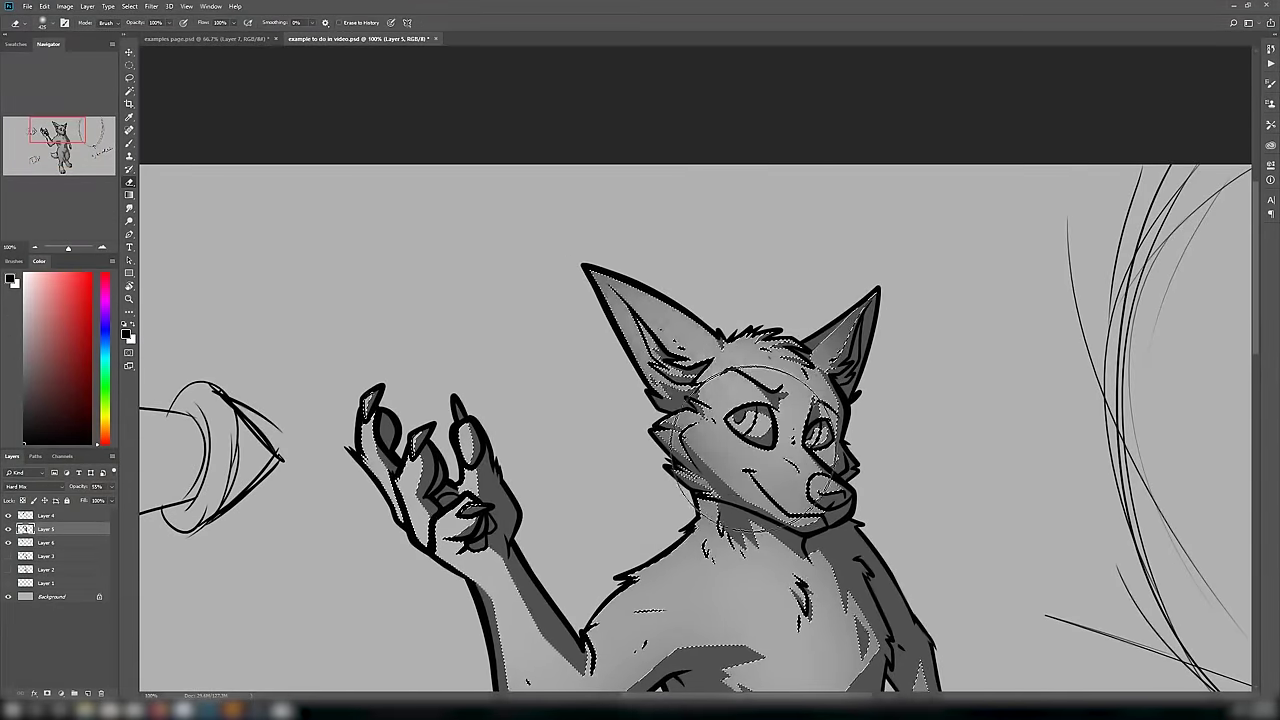
- Deselect, reselect the raised arm's lit area with the Magic Wand and erase the shadow remaining inside it
key(w)
key(ctrl+d)
mouse_move(514, 662)
mouse_down()
mouse_move(415, 407)
mouse_move(484, 454)
mouse_move(492, 486)
mouse_up()
click(496, 488)
key(e)
drag(672, 276, 640, 190)
key(w)
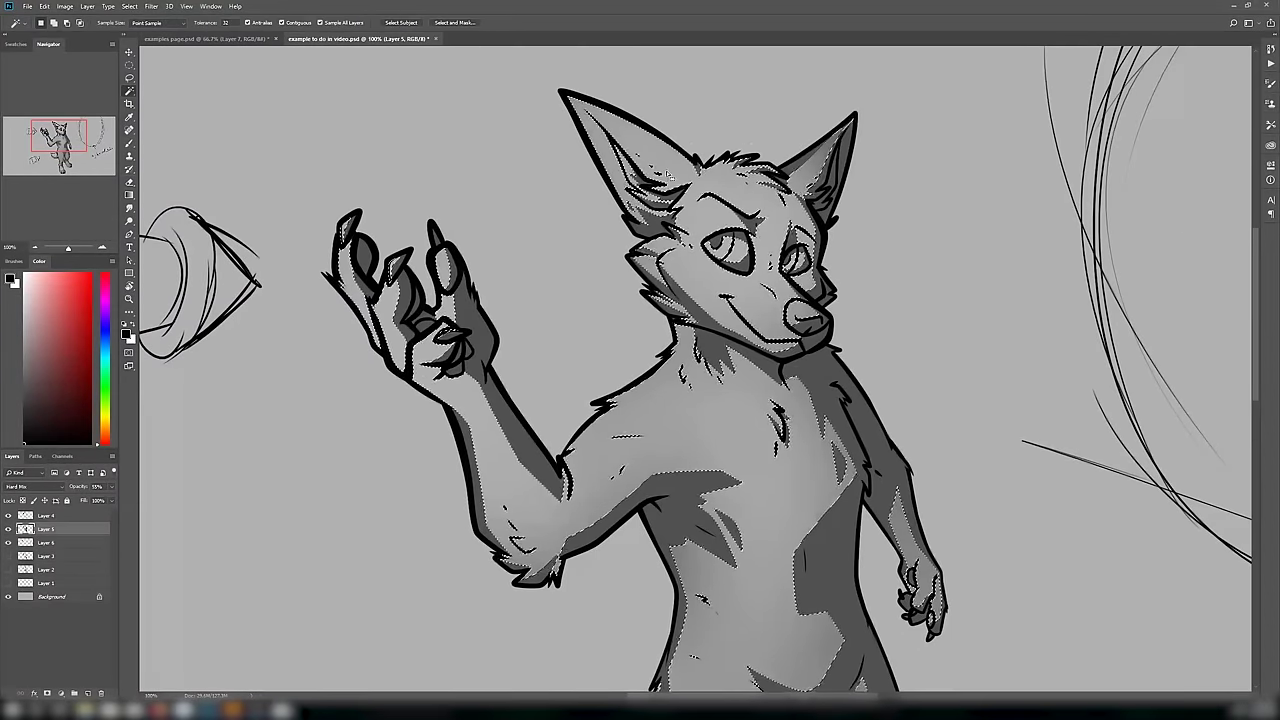
- Create a new layer and fill the wolf figure with white at 68% opacity
click(88, 693)
key(b)
click(38, 325)
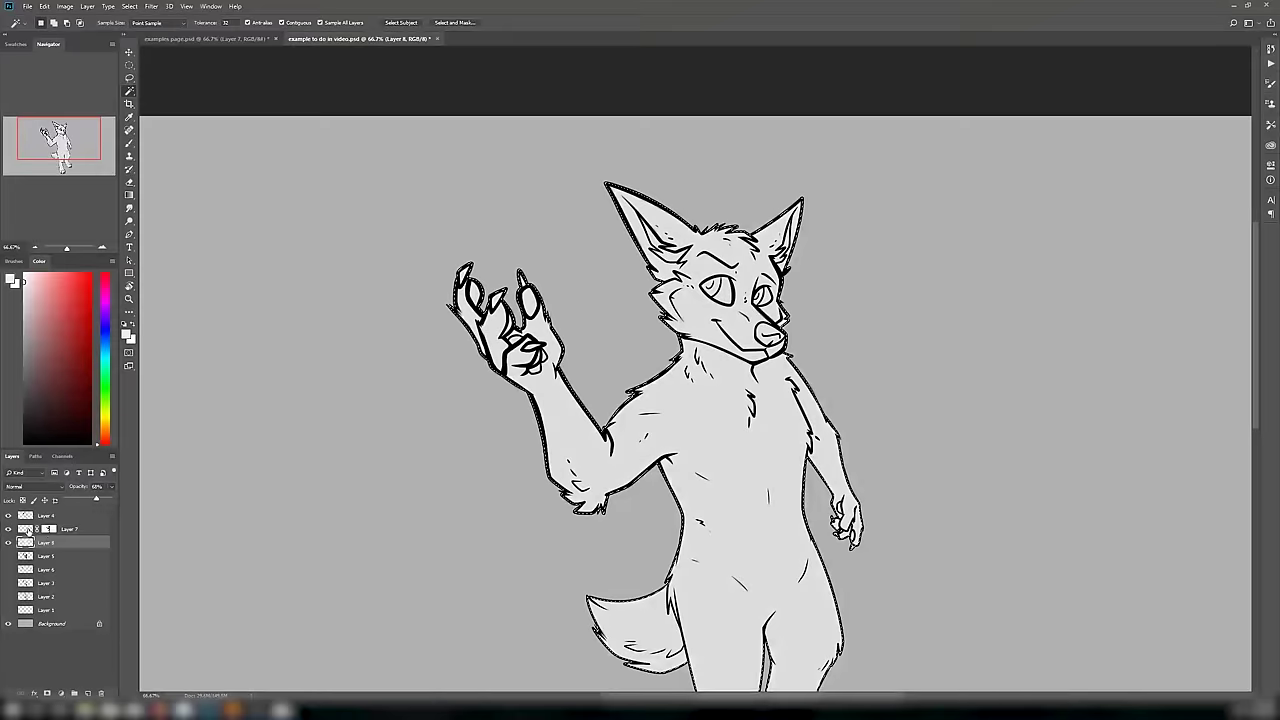
- Load Layer 7's mask as a selection for the white Layer 8 and show the Layer 5 shadows
click(48, 529)
ctrl+click(48, 529)
click(42, 543)
key(ctrl+shift+i)
key(e)
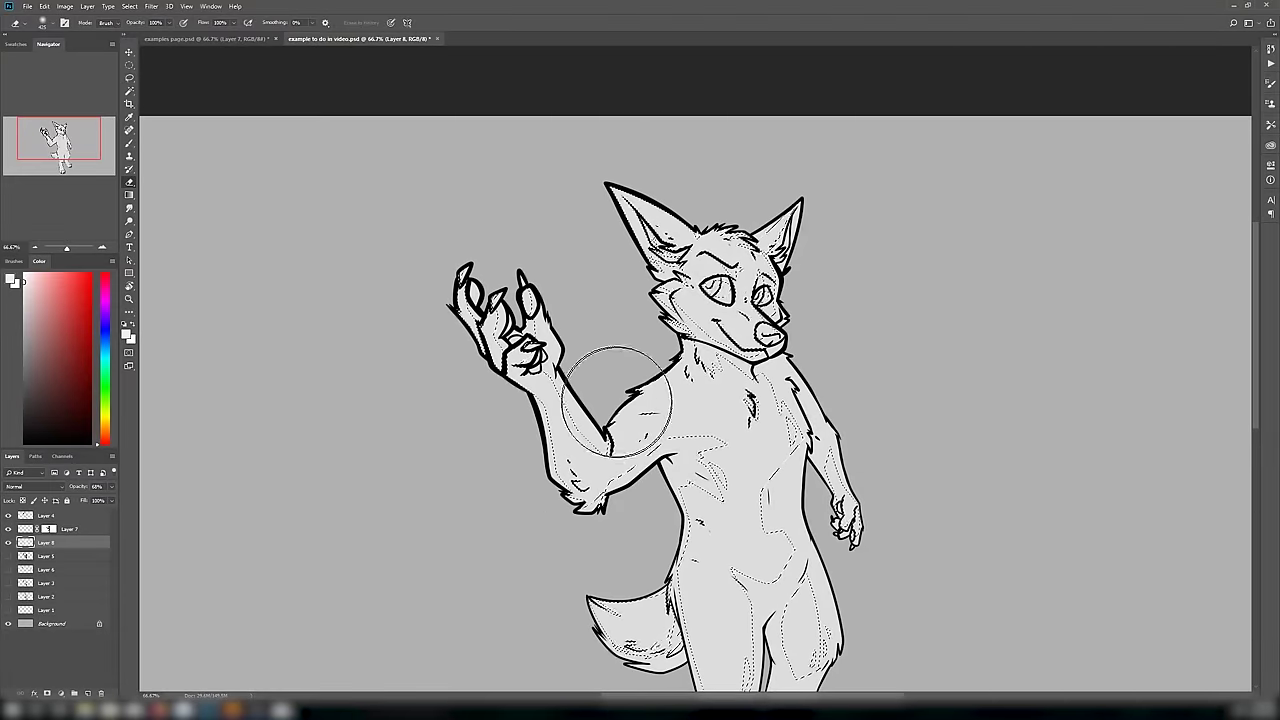
click(8, 556)
key(ctrl+shift+i)
- Try to erase the white layer within the shadow shapes, with the layer opacity adjusted to 73%
mouse_move(534, 337)
mouse_down()
mouse_move(586, 391)
mouse_move(690, 564)
mouse_move(800, 590)
mouse_up()
drag(760, 560, 754, 376)
click(111, 487)
drag(95, 497, 83, 497)
drag(700, 400, 693, 504)
click(110, 488)
drag(84, 497, 96, 497)
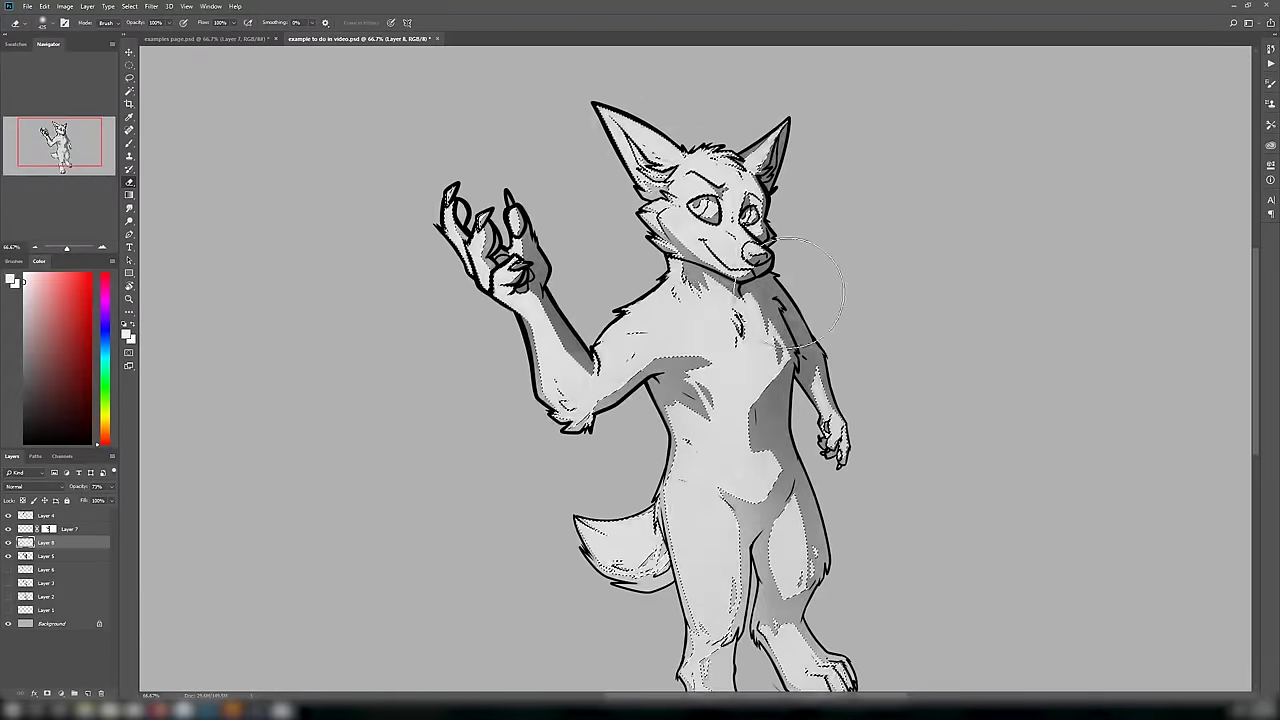
drag(824, 430, 753, 509)
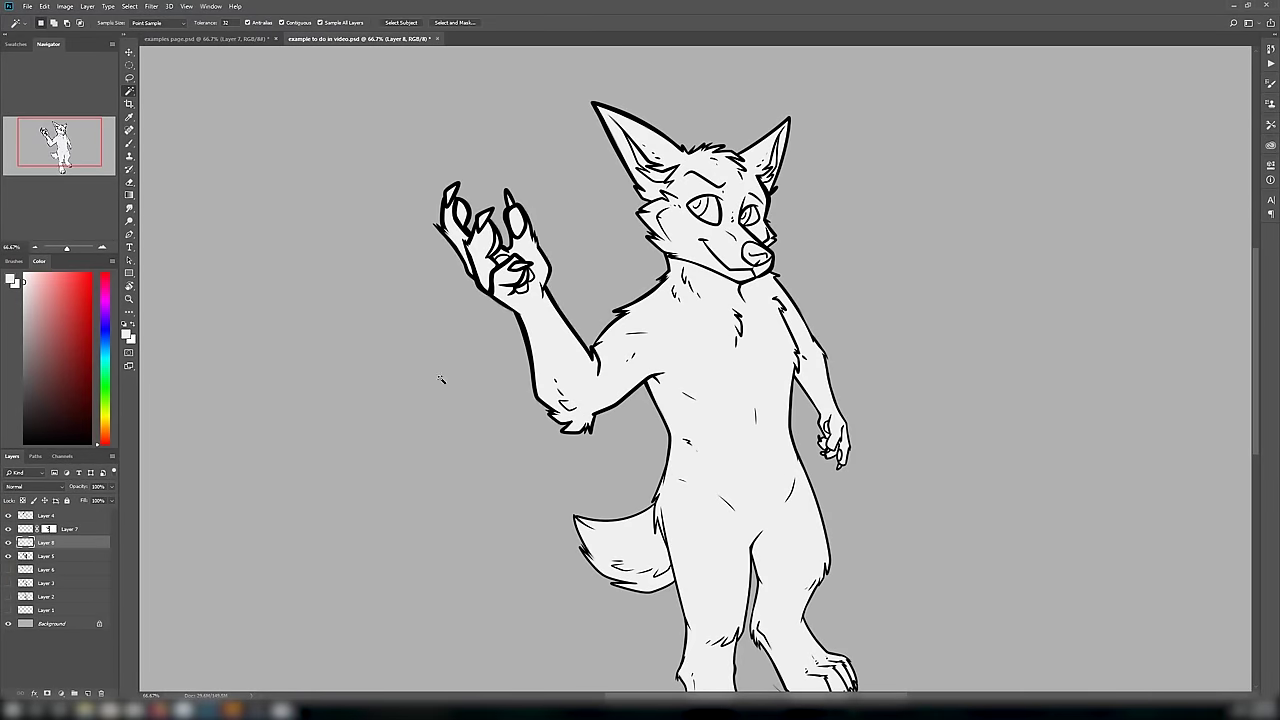
- Erase the white layer over the body's far side and shadow shapes with a large soft Eraser, and lower its opacity
right_click(650, 420)
key(Escape)
key(ctrl+minus)
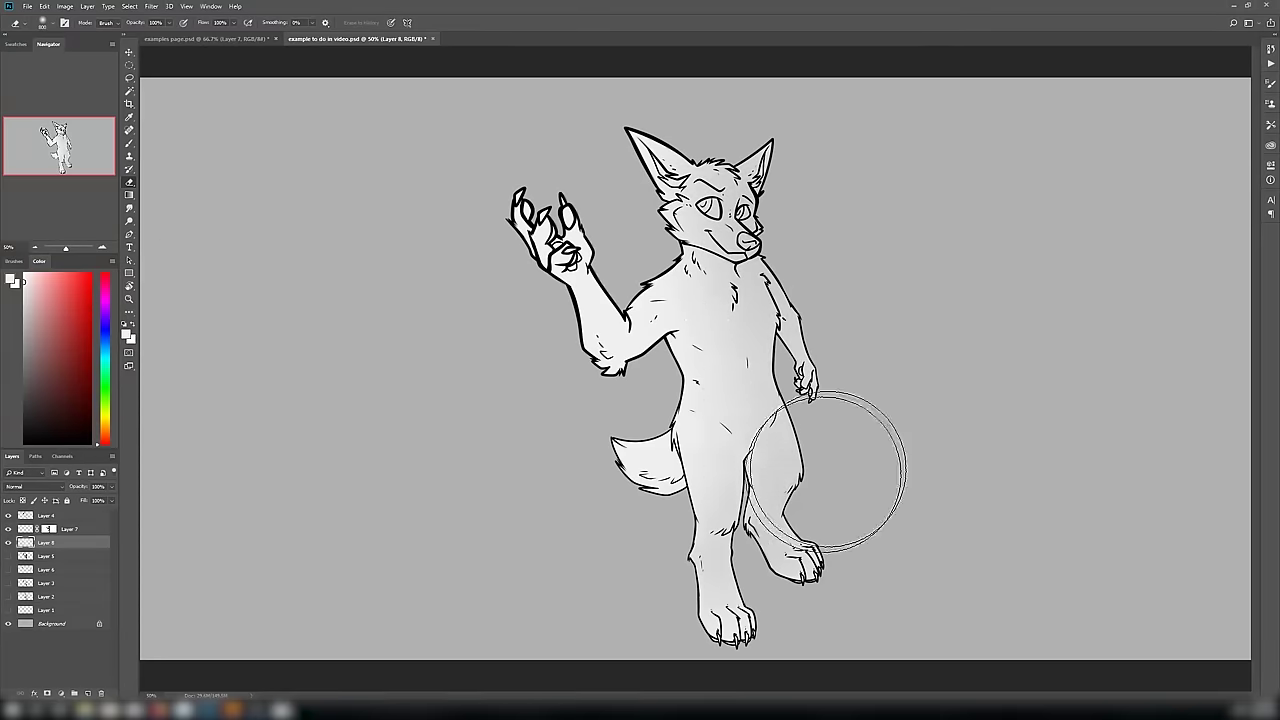
ctrl+click(24, 556)
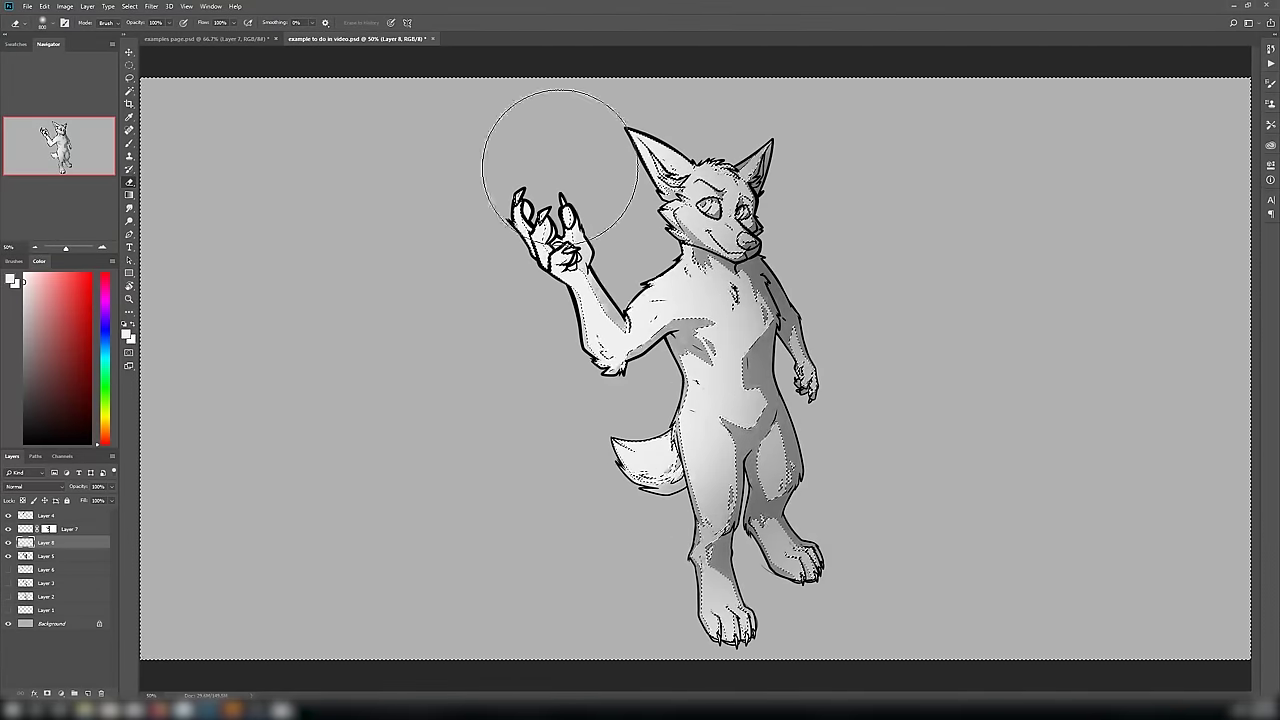
key(ctrl+d)
key(w)
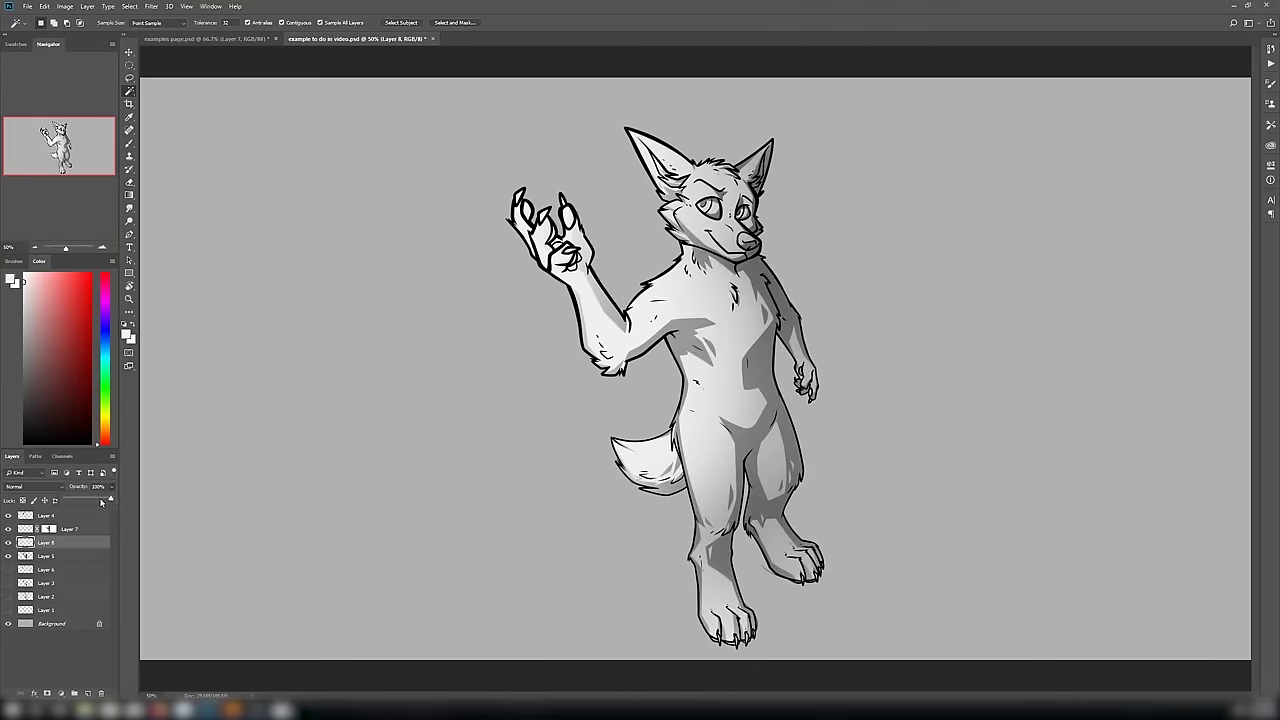
drag(101, 502, 92, 500)
- Paint a white highlight on the raised hand's middle claw with a small brush on Layer 9
key(b)
right_click(606, 360)
click(443, 369)
key(ctrl+plus)
key(ctrl+plus)
key(ctrl+plus)
key(ctrl+plus)
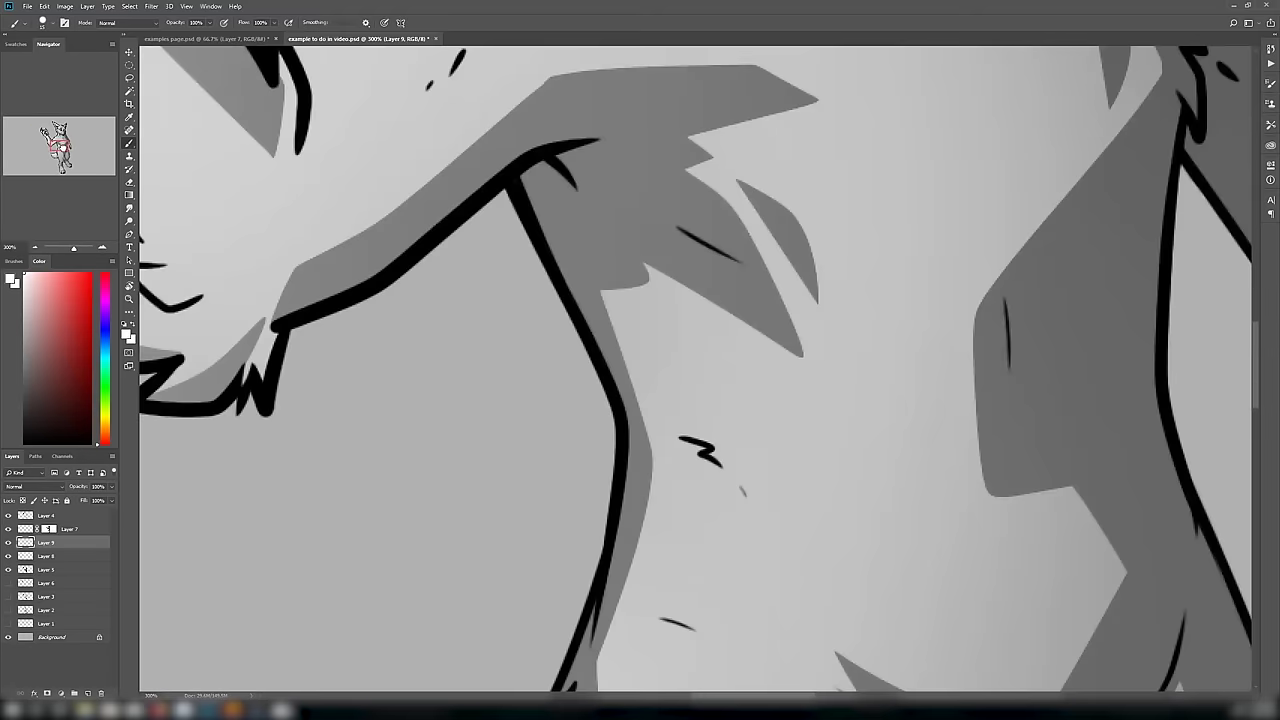
click(43, 131)
drag(738, 347, 722, 381)
- Reduce the opacity of the white light layer and make the highlight layer active again
click(48, 556)
click(48, 570)
drag(111, 487, 86, 500)
click(28, 557)
click(46, 543)
- Paint white highlights on the raised hand's outer finger claw, middle claw and thumb claw
drag(583, 238, 571, 276)
drag(730, 348, 712, 392)
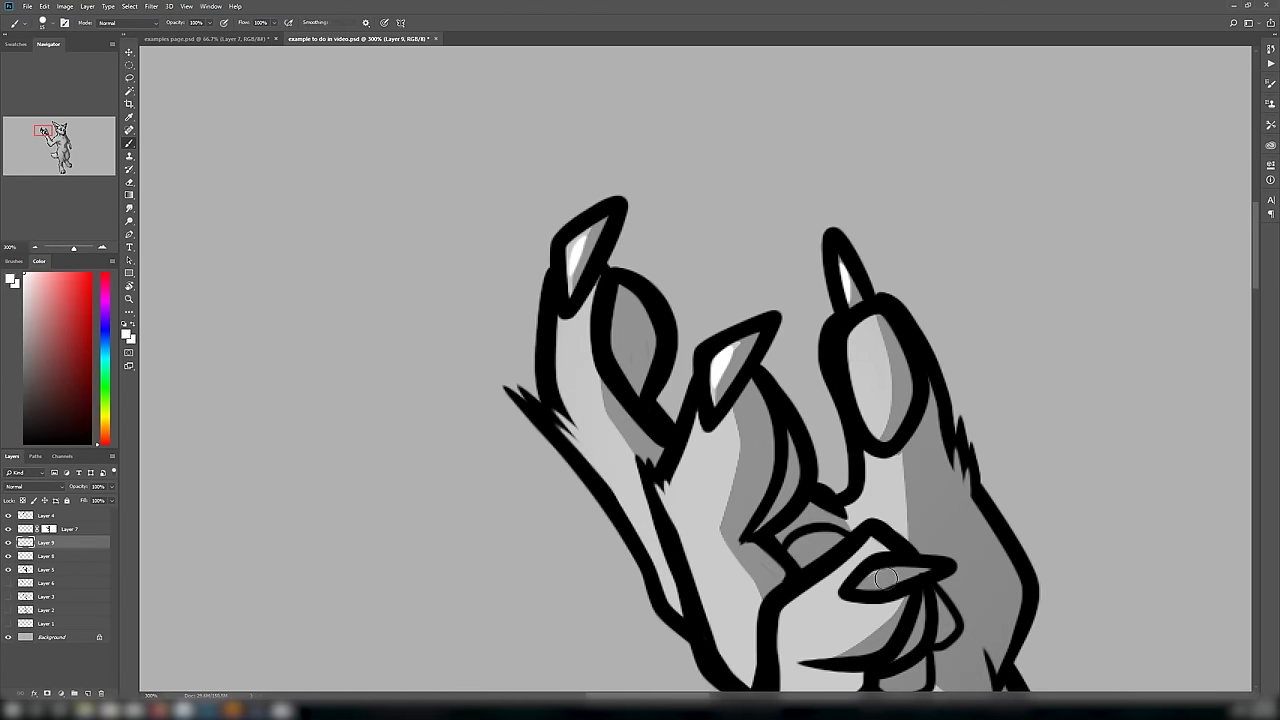
drag(886, 578, 866, 586)
- Add white highlights to the eyes and nose, and move the highlight layer above the line art
key(ctrl+minus)
click(58, 126)
click(60, 130)
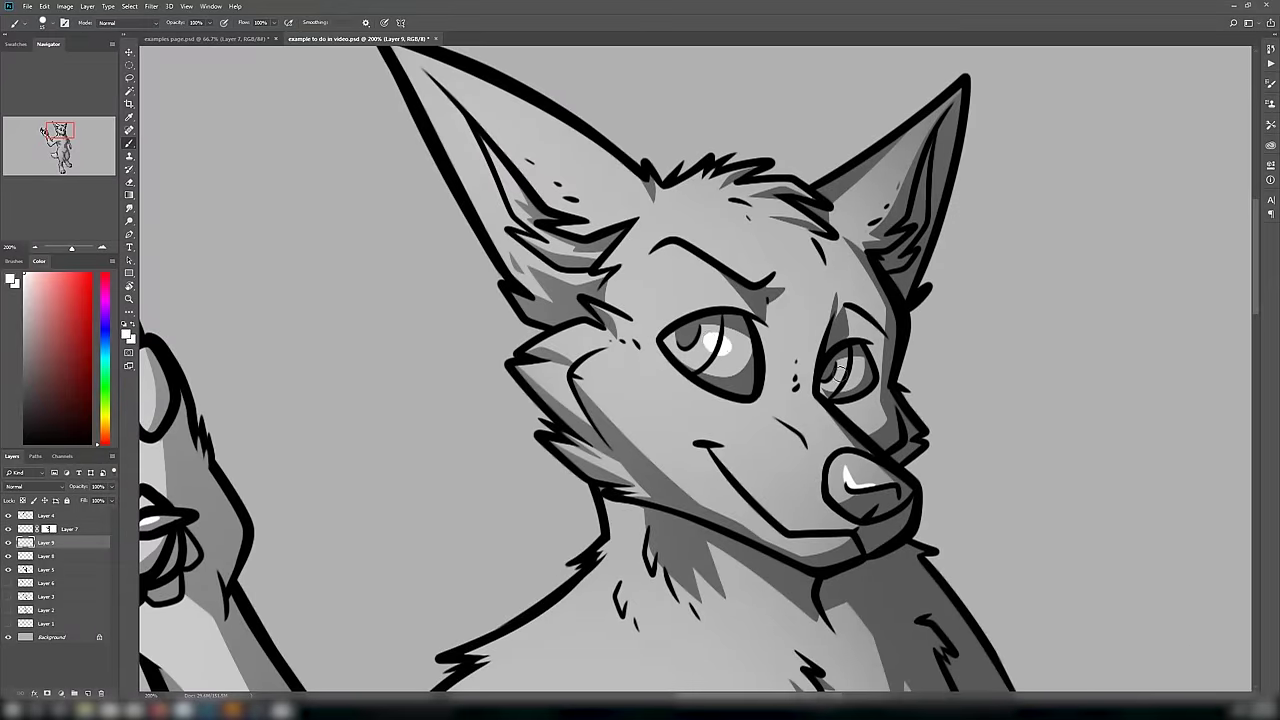
drag(47, 545, 47, 511)
- Trim the highlight on the nose with a small Eraser
key(e)
right_click(773, 478)
click(788, 463)
click(727, 452)
drag(850, 474, 844, 463)
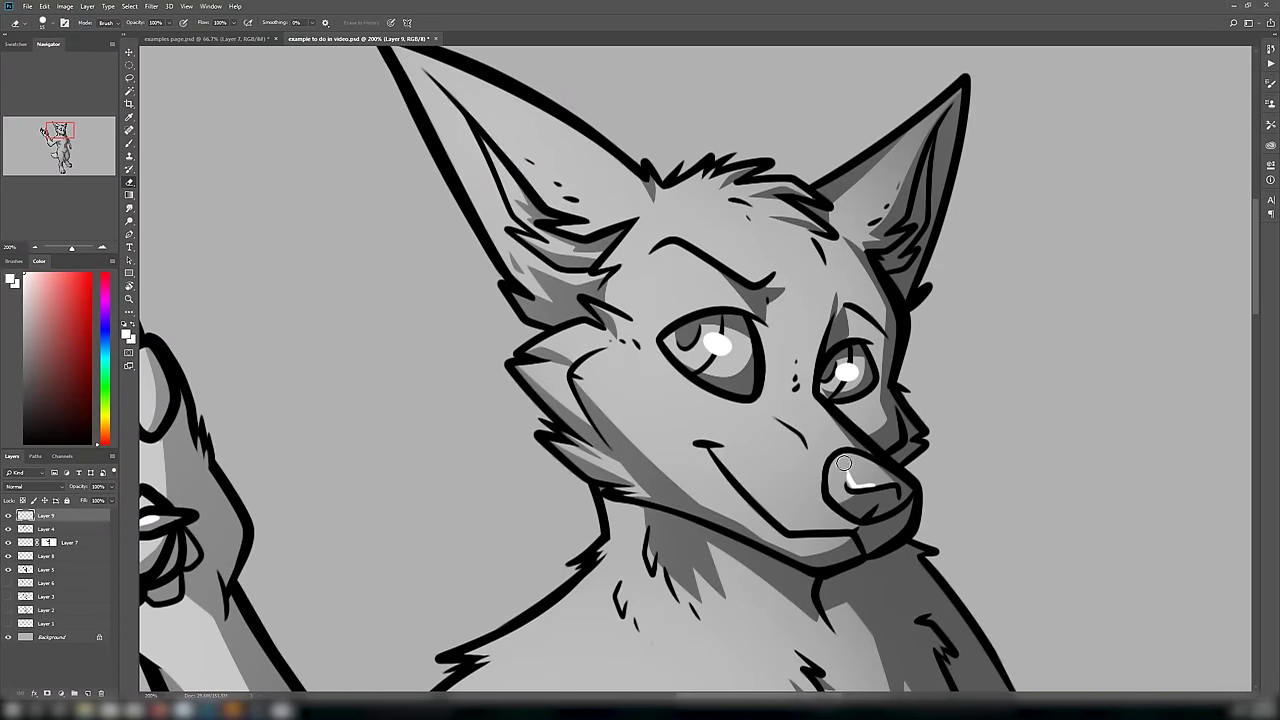
- Paint small white highlights on the toe claws of both feet
click(70, 168)
key(b)
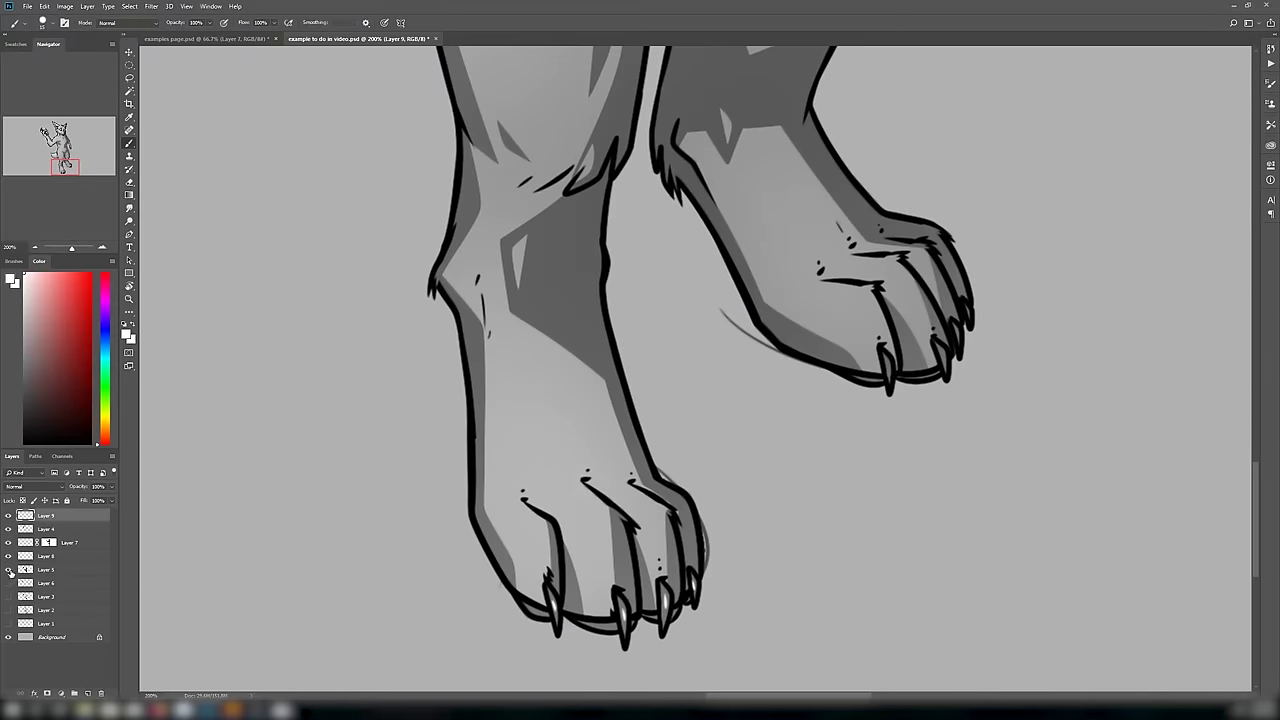
key(ctrl+0)
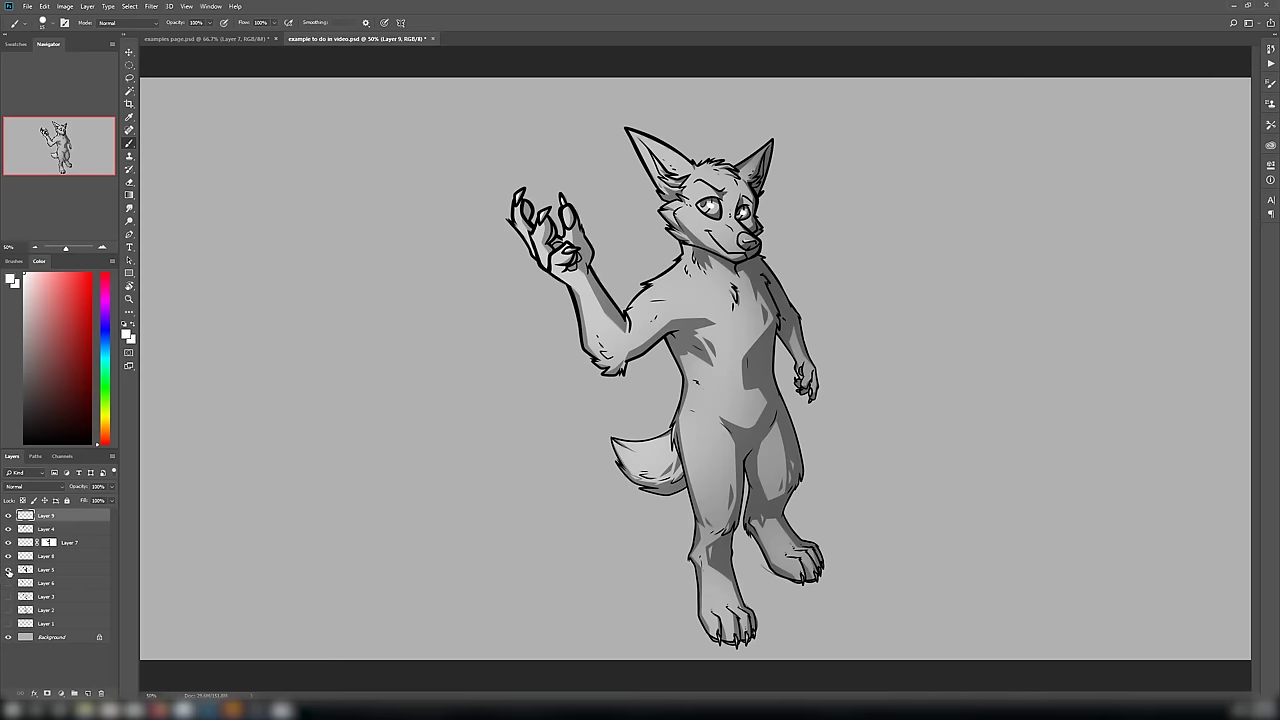
- Set the opacity of the white light layer, Layer 8, to 78%
click(46, 569)
key(w)
click(523, 578)
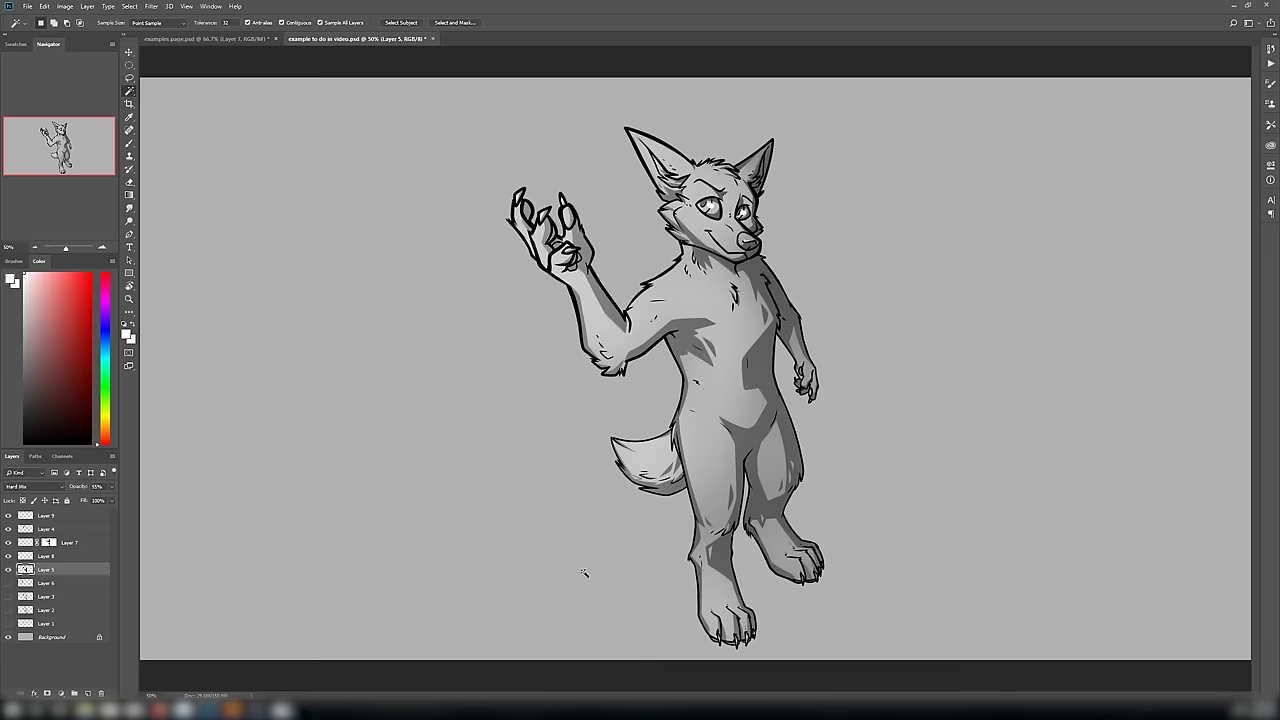
click(46, 555)
drag(111, 486, 101, 500)
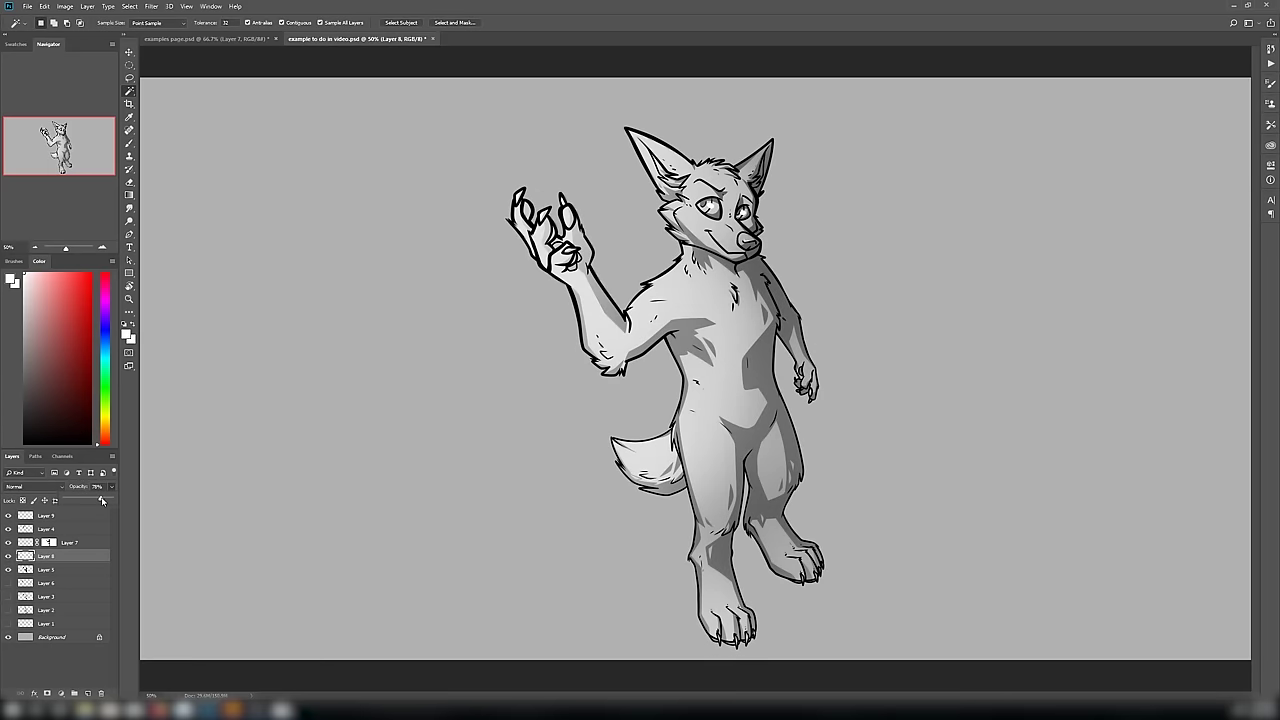
- Paint white highlights above the near eyebrow and on the cheek, muzzle and near ear on Layer 9
click(30, 530)
click(28, 518)
key(ctrl+plus)
key(ctrl+plus)
key(ctrl+plus)
key(ctrl+plus)
click(62, 130)
key(b)
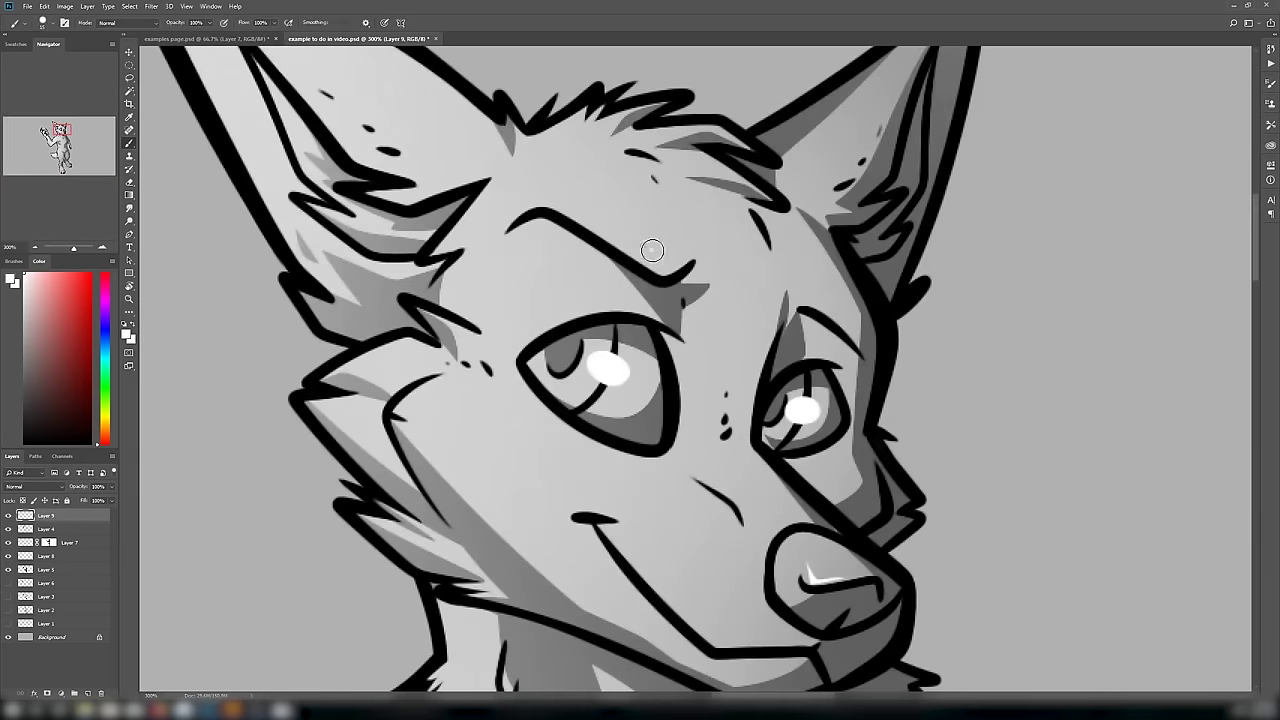
drag(491, 427, 445, 424)
drag(502, 441, 483, 450)
mouse_move(376, 152)
mouse_down()
mouse_move(486, 337)
mouse_move(452, 304)
mouse_up()
drag(391, 345, 352, 306)
drag(494, 497, 412, 235)
drag(661, 416, 600, 406)
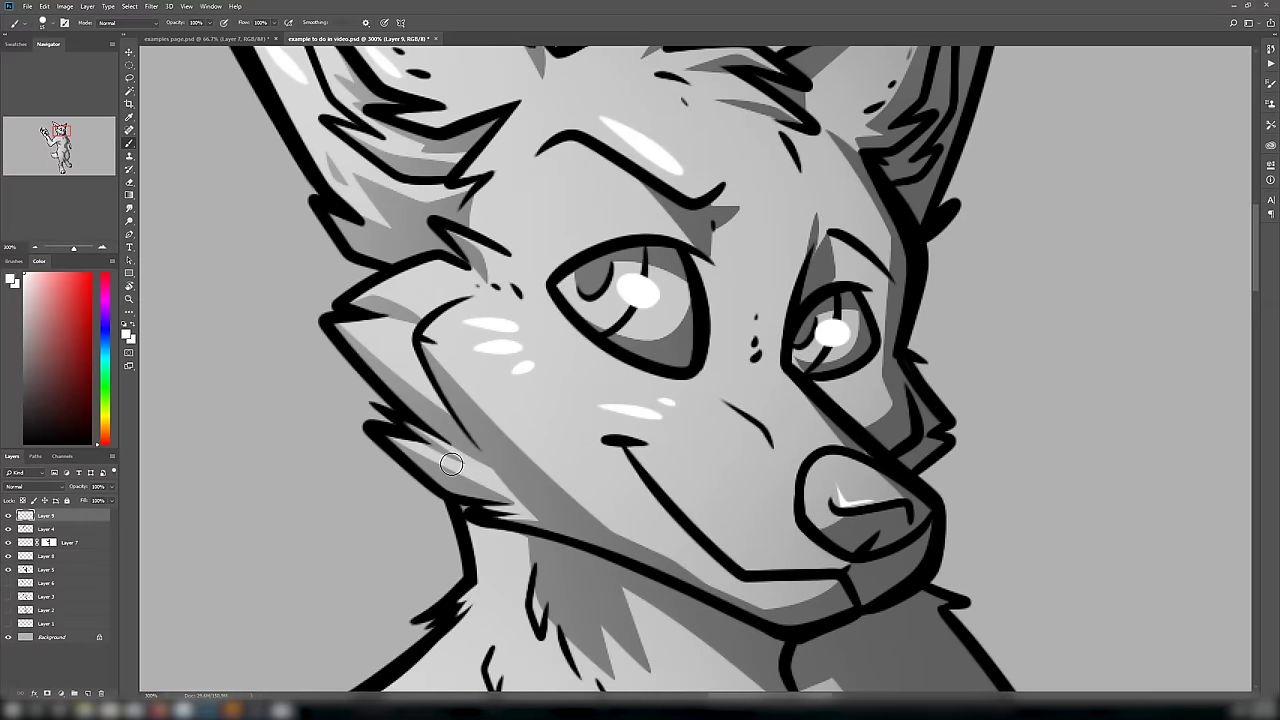
- Add small highlights above the far eye and along the muzzle bridge, and cut the face highlights thinner with the Eraser
drag(591, 295, 596, 413)
drag(808, 316, 810, 333)
drag(796, 319, 798, 326)
drag(760, 434, 759, 440)
drag(760, 453, 757, 484)
key(e)
drag(658, 528, 682, 538)
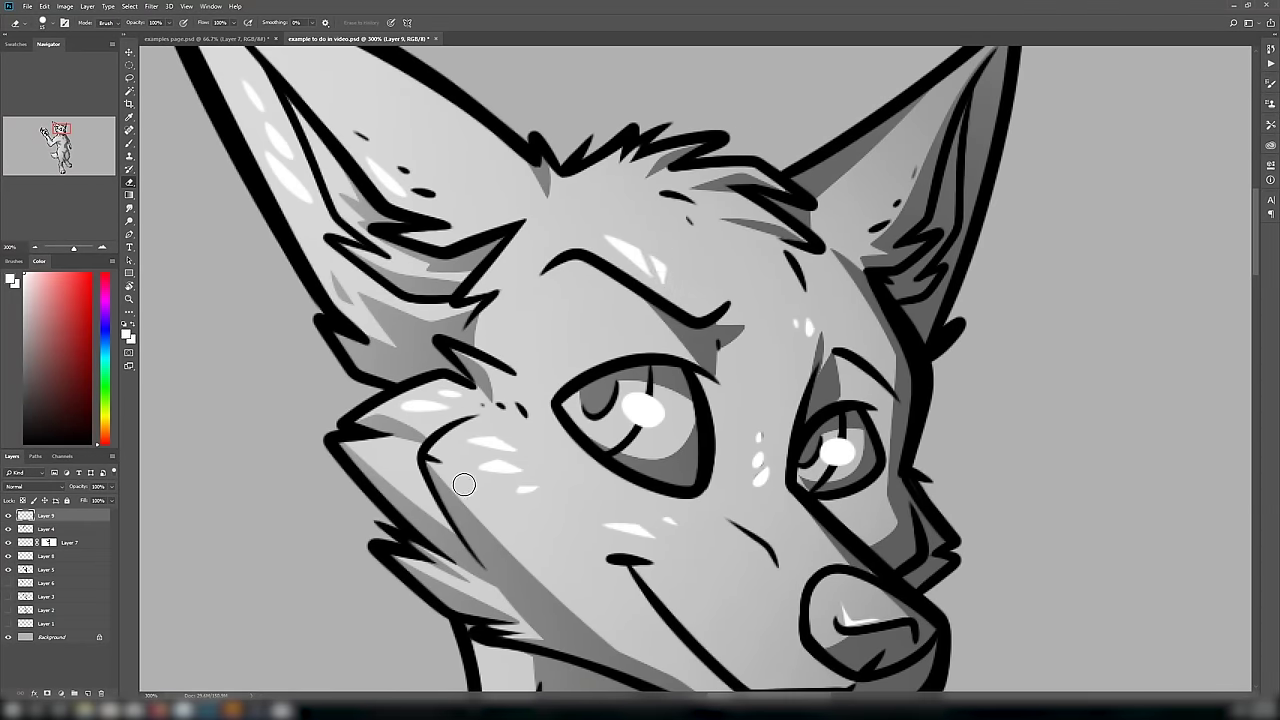
- Paint white highlights on the fingers and palm of the raised hand
drag(74, 248, 70, 249)
key(b)
mouse_move(577, 580)
mouse_down()
mouse_move(523, 374)
mouse_move(757, 508)
mouse_up()
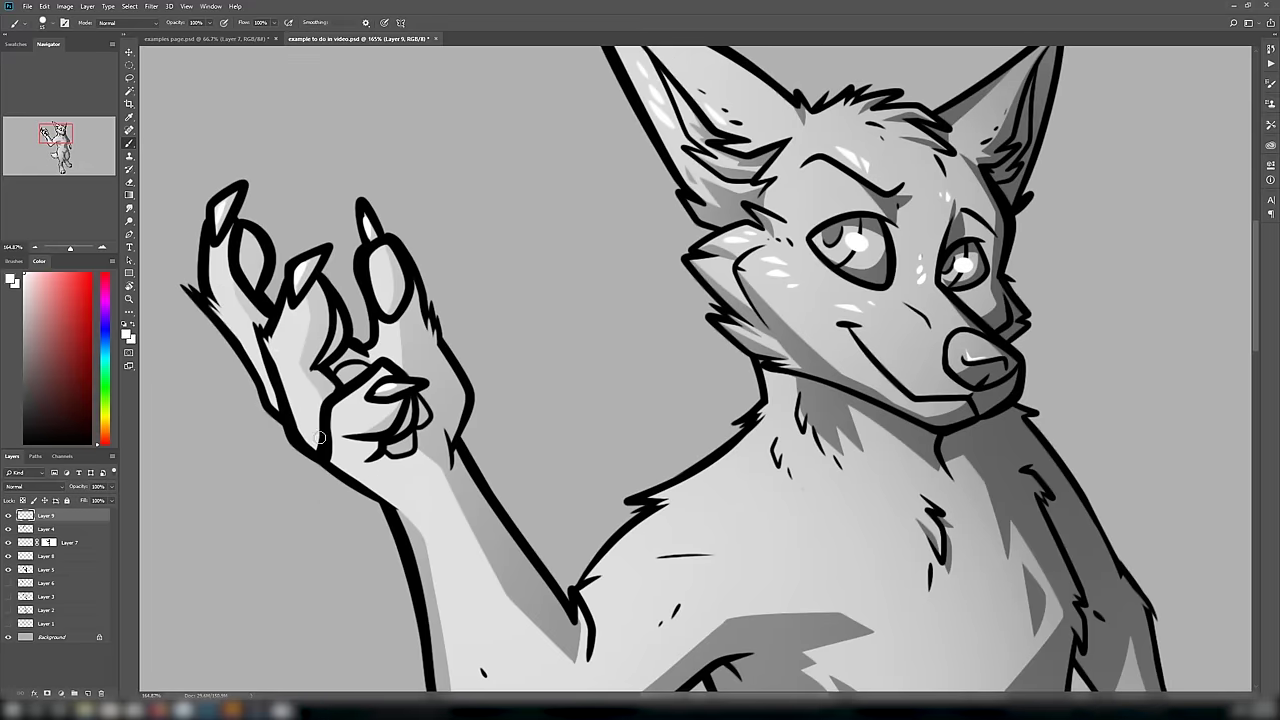
drag(229, 313, 325, 412)
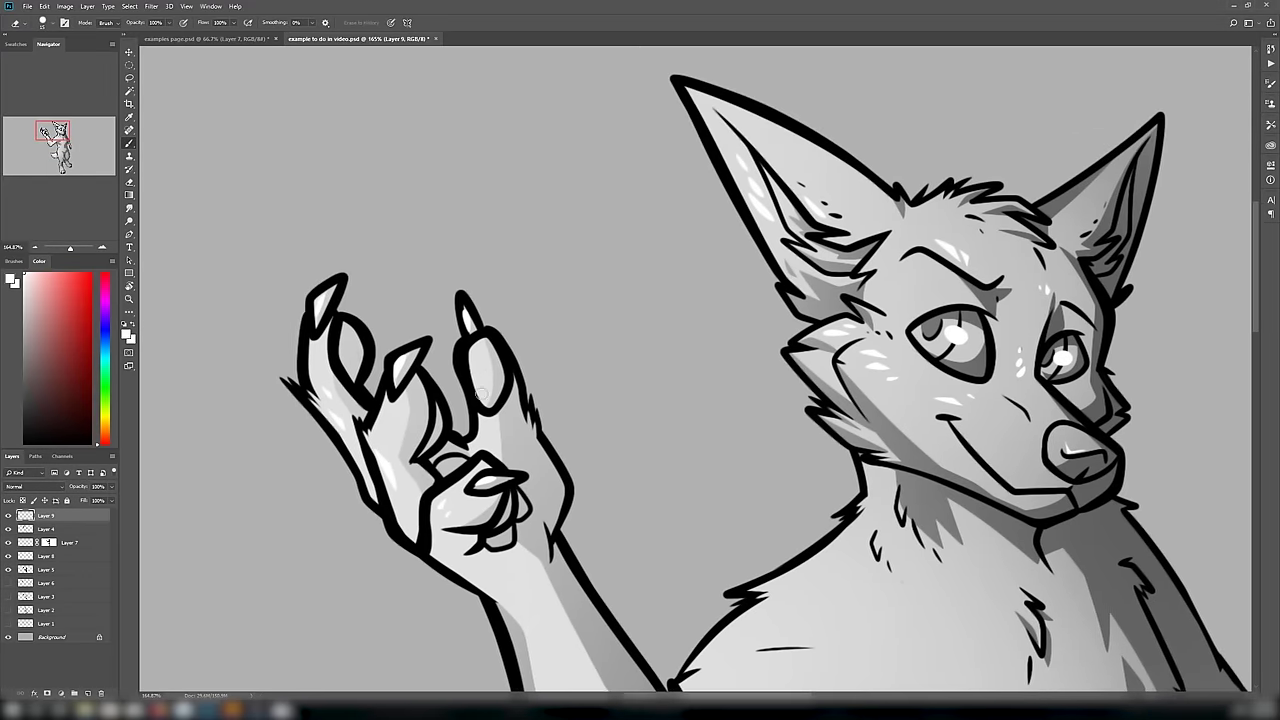
- Show the sketch layer with the light arrows and reflector, and add a new layer beneath the line art
key(b)
click(8, 583)
click(46, 570)
key(ctrl+minus)
key(ctrl+minus)
key(ctrl+plus)
key(ctrl+plus)
drag(451, 522, 413, 560)
drag(632, 335, 797, 497)
key(ctrl+z)
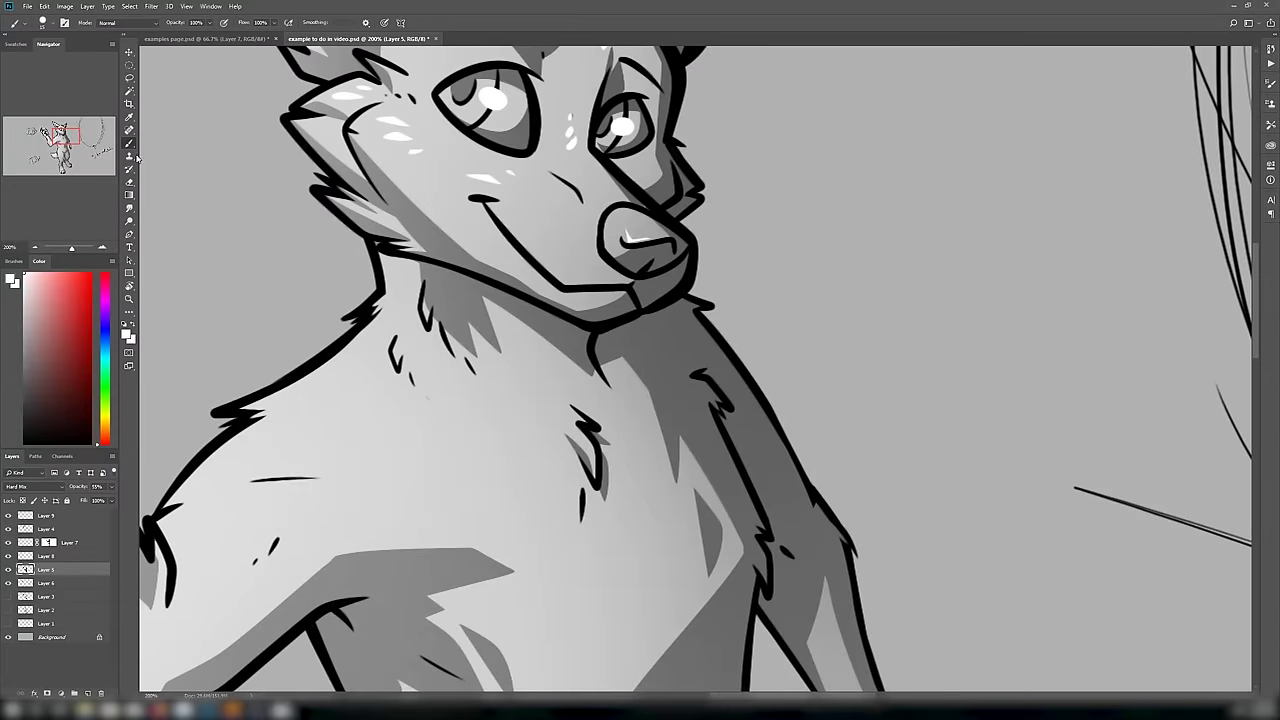
click(28, 529)
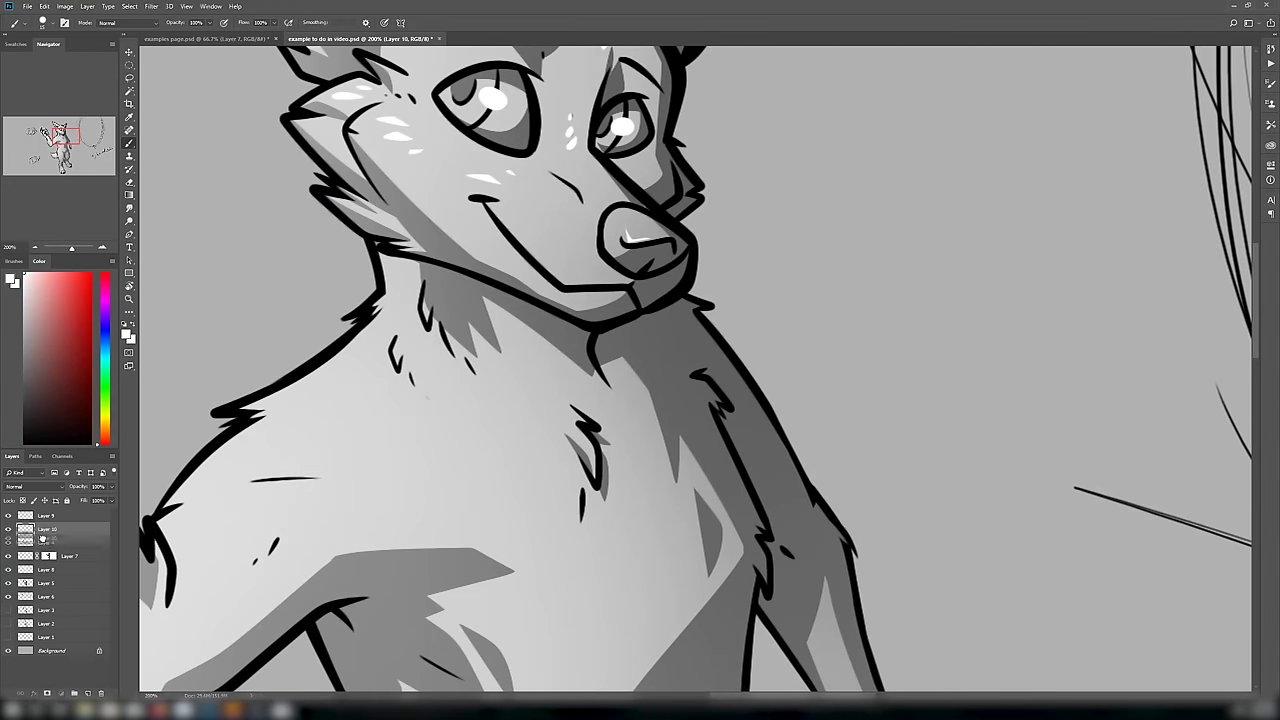
drag(42, 538, 42, 546)
- Try painting white reflected-light strokes along the edges of the lowered arm and its shoulder
drag(780, 560, 691, 281)
drag(819, 590, 821, 491)
drag(736, 271, 745, 291)
drag(675, 246, 765, 474)
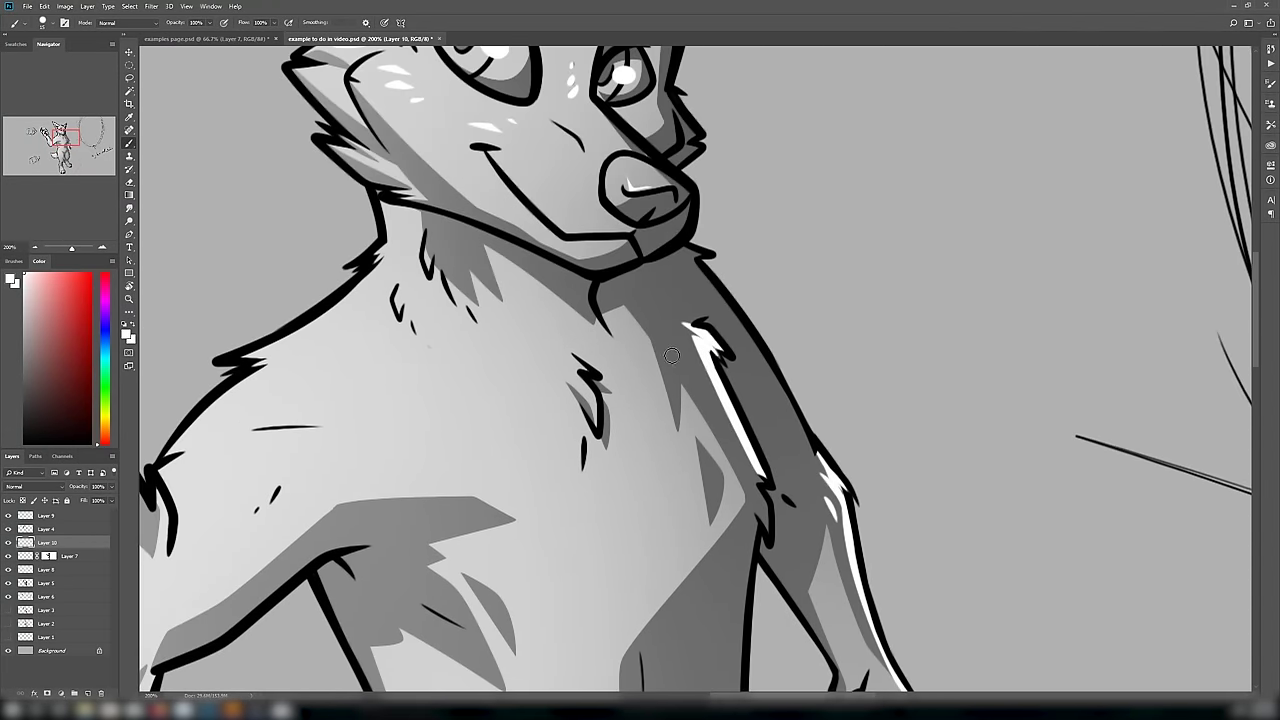
- Clear the hard reflected-light strokes, load the shadow shapes as a selection, and paint soft white reflected light along the reflector-facing edges of the arm, torso and legs
ctrl+click(48, 556)
drag(474, 324, 486, 278)
key(Delete)
right_click(677, 494)
double_click(768, 470)
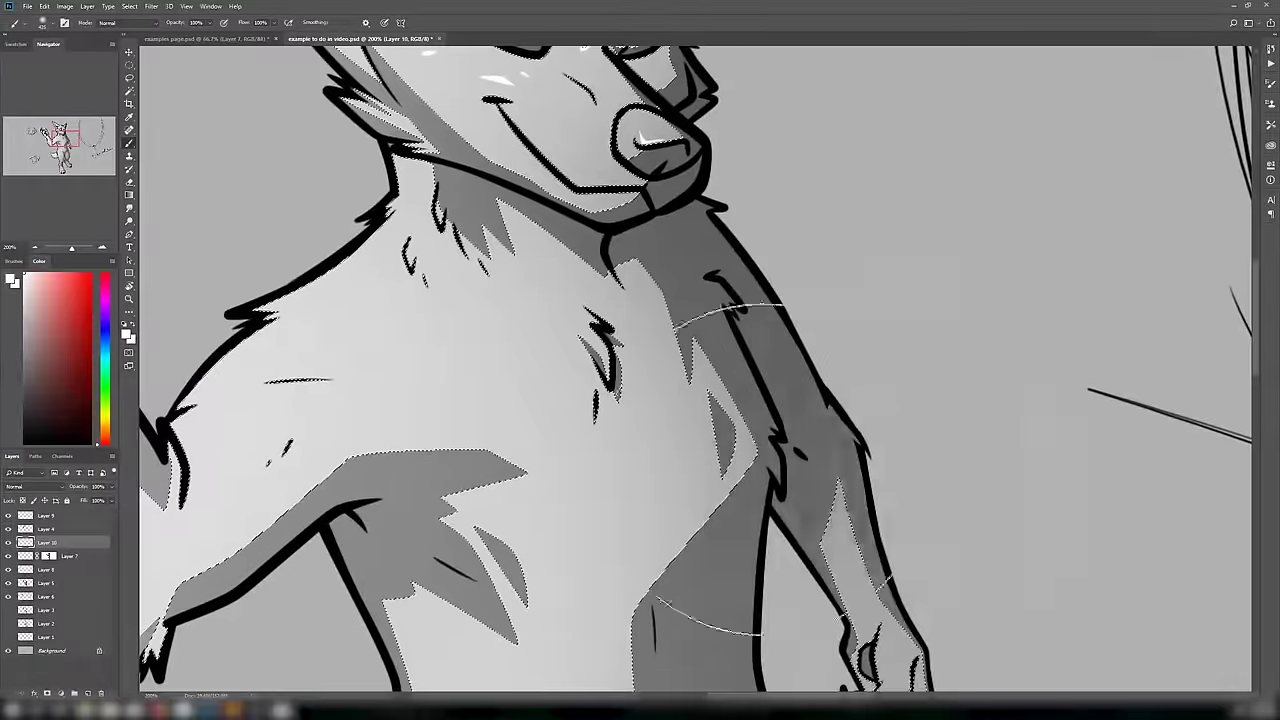
key(ctrl+minus)
mouse_move(812, 500)
mouse_down()
mouse_move(698, 168)
mouse_move(714, 66)
mouse_up()
drag(745, 420, 714, 260)
drag(757, 577, 727, 450)
mouse_move(700, 478)
mouse_down()
mouse_move(685, 602)
mouse_move(786, 719)
mouse_move(797, 290)
mouse_move(799, 533)
mouse_up()
- Hide the light sketch layer, select the background outside the wolf, and remove the white glow spilling beyond the line art
click(8, 543)
key(w)
click(8, 597)
click(240, 480)
click(8, 543)
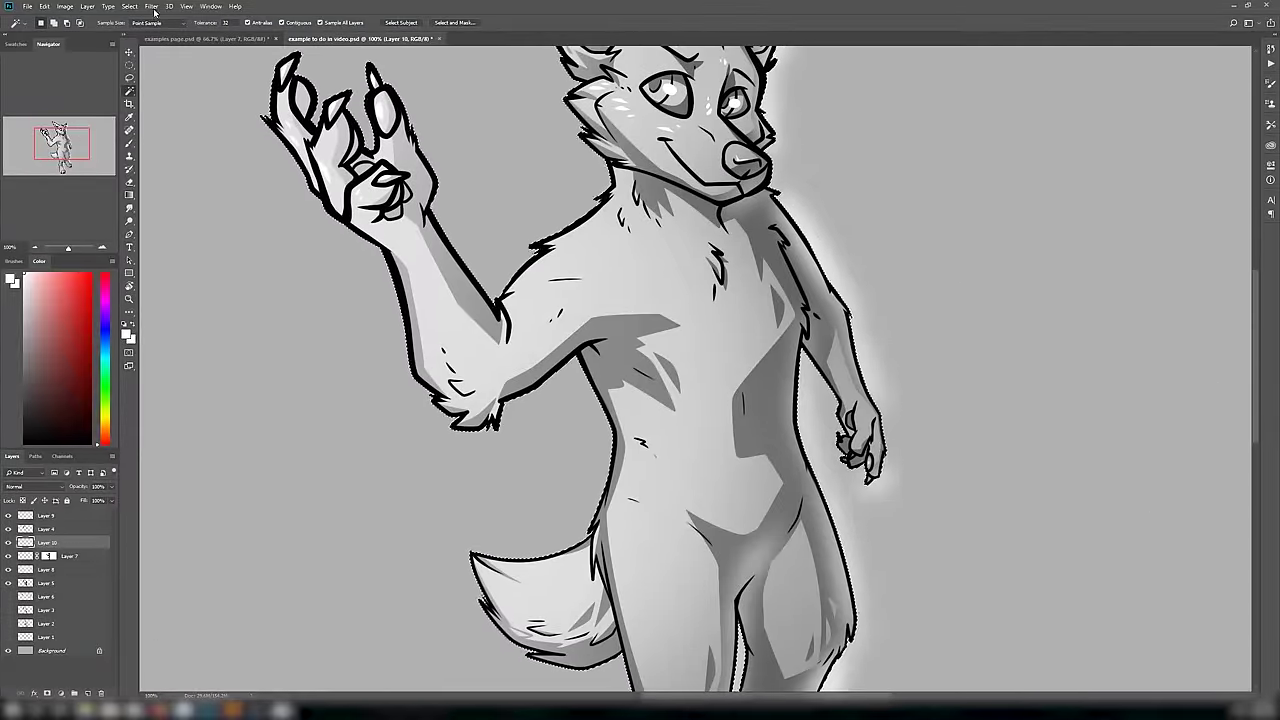
click(151, 6)
click(254, 171)
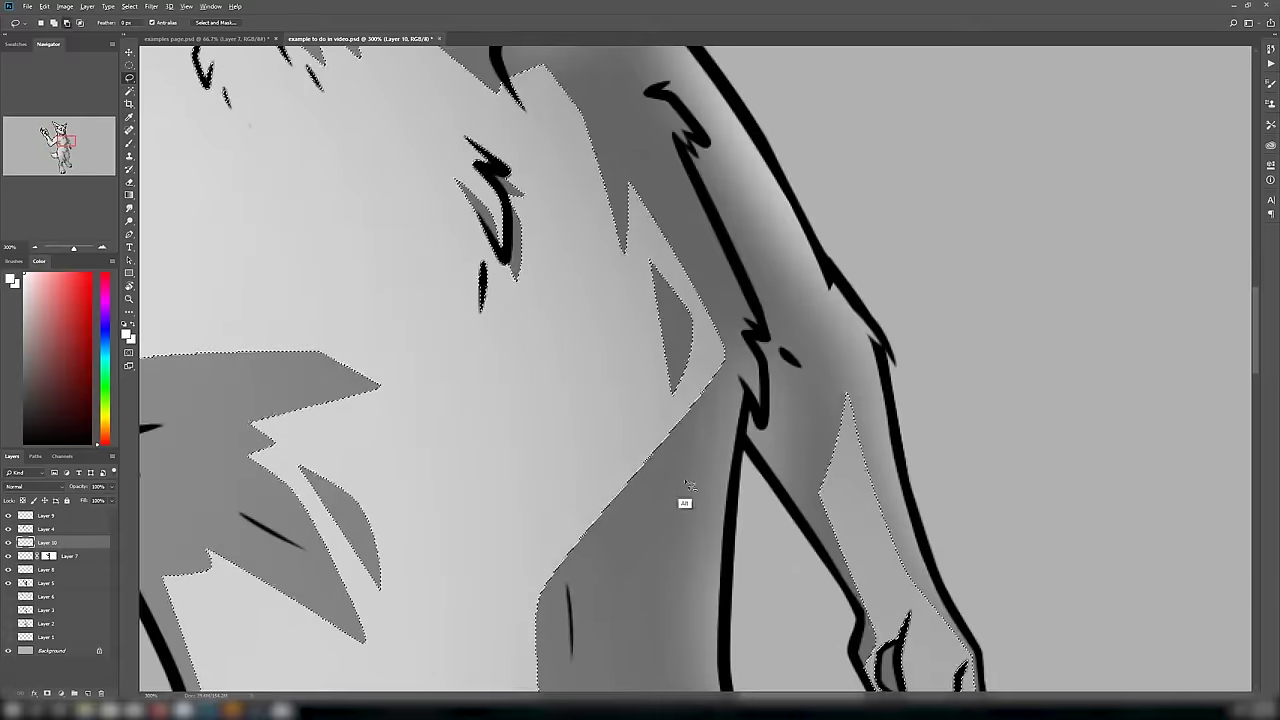
- Refine the shadow selection around the torso with the Lasso and deselect it
mouse_move(688, 486)
mouse_down()
mouse_move(714, 415)
mouse_move(700, 470)
mouse_up()
key(ctrl+minus)
key(ctrl+d)
key(w)
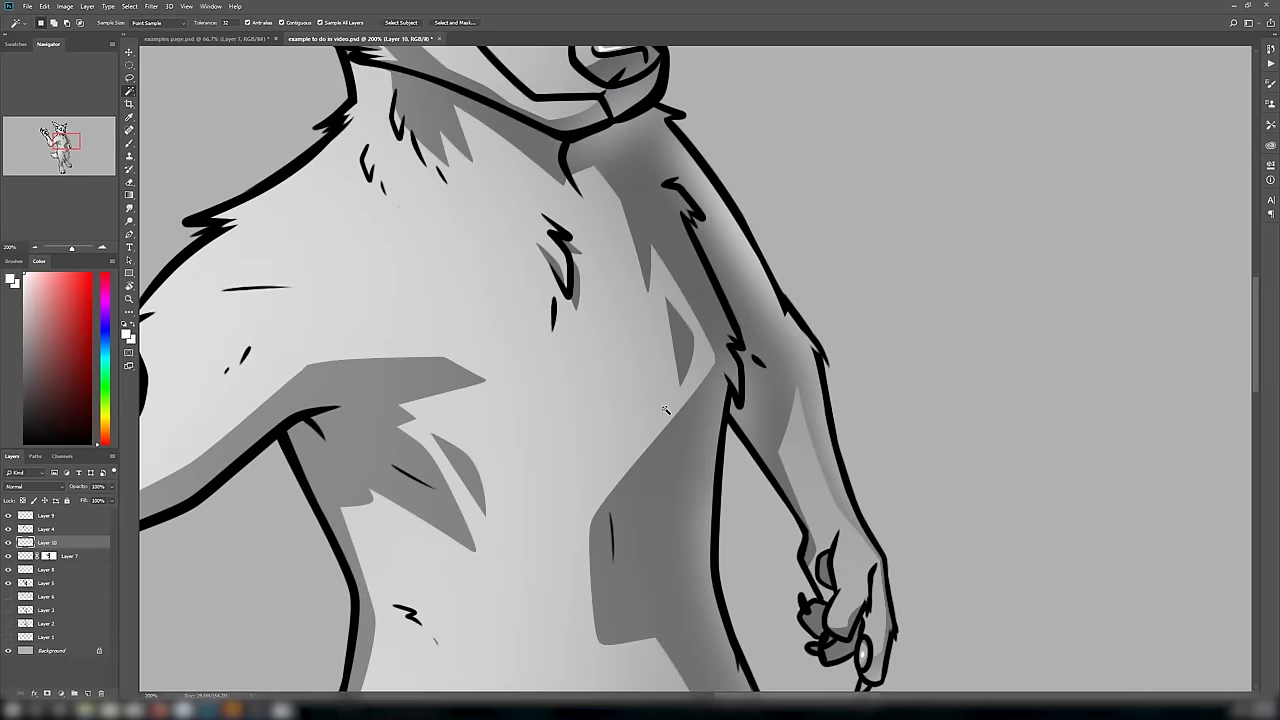
- Outline areas on the lowered arm, thighs and near shin with the Lasso to shape the reflected light
drag(665, 410, 678, 201)
key(l)
drag(780, 605, 615, 234)
scroll(704, 305, up, 5)
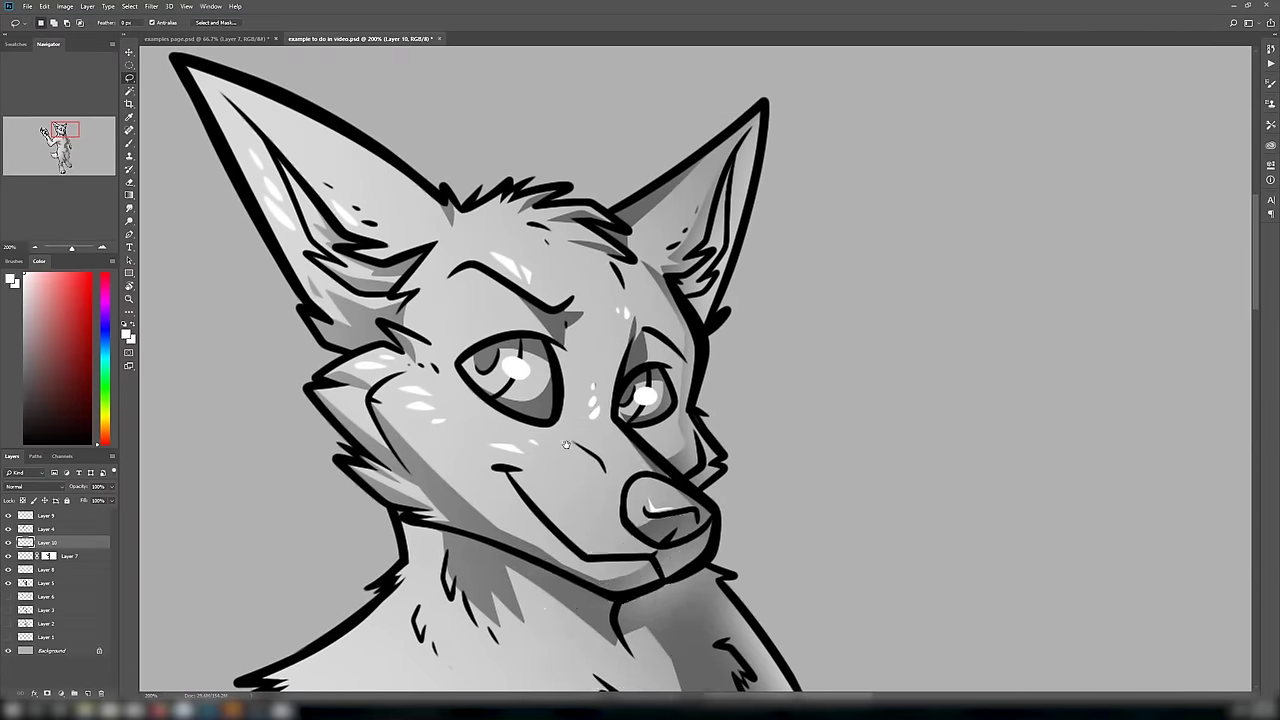
scroll(660, 325, down, 6)
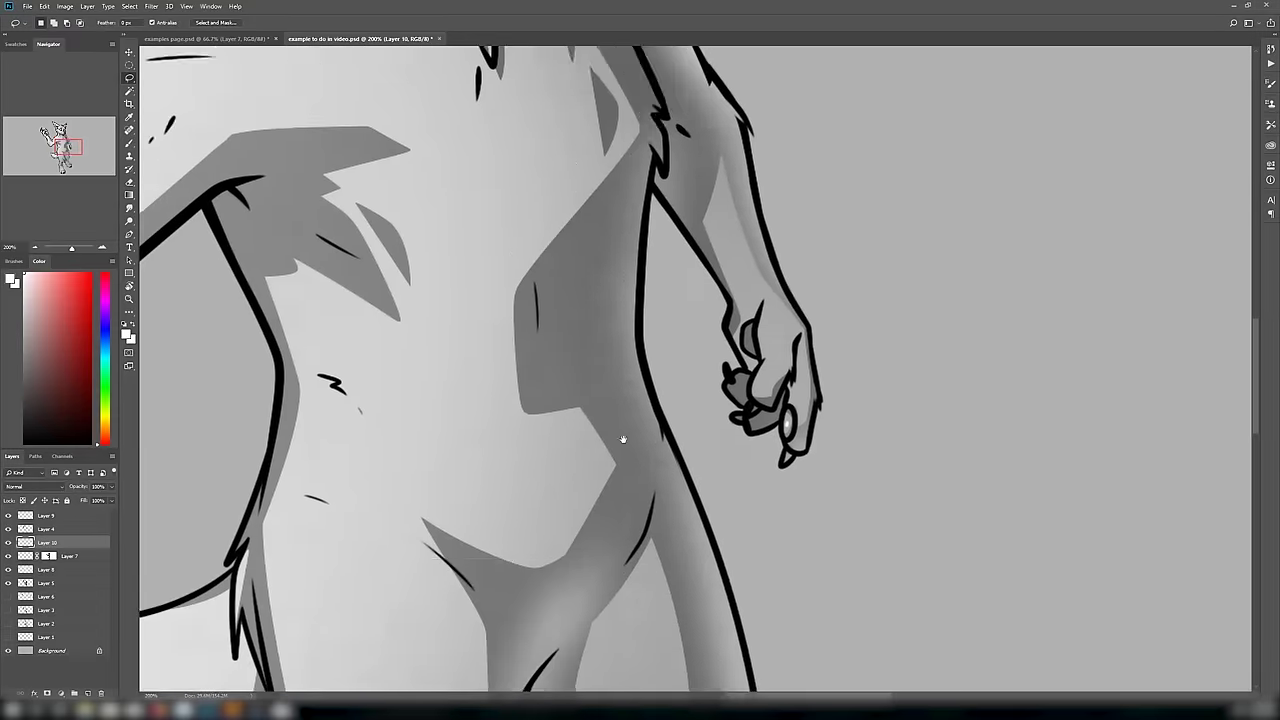
mouse_move(778, 205)
mouse_down()
mouse_move(808, 508)
mouse_move(804, 438)
mouse_up()
mouse_move(888, 424)
mouse_down()
mouse_move(816, 477)
mouse_move(840, 376)
mouse_up()
drag(773, 249, 811, 190)
mouse_move(811, 190)
mouse_down()
mouse_move(825, 275)
mouse_move(829, 216)
mouse_up()
mouse_move(667, 646)
mouse_down()
mouse_move(718, 495)
mouse_move(594, 566)
mouse_up()
drag(690, 600, 729, 235)
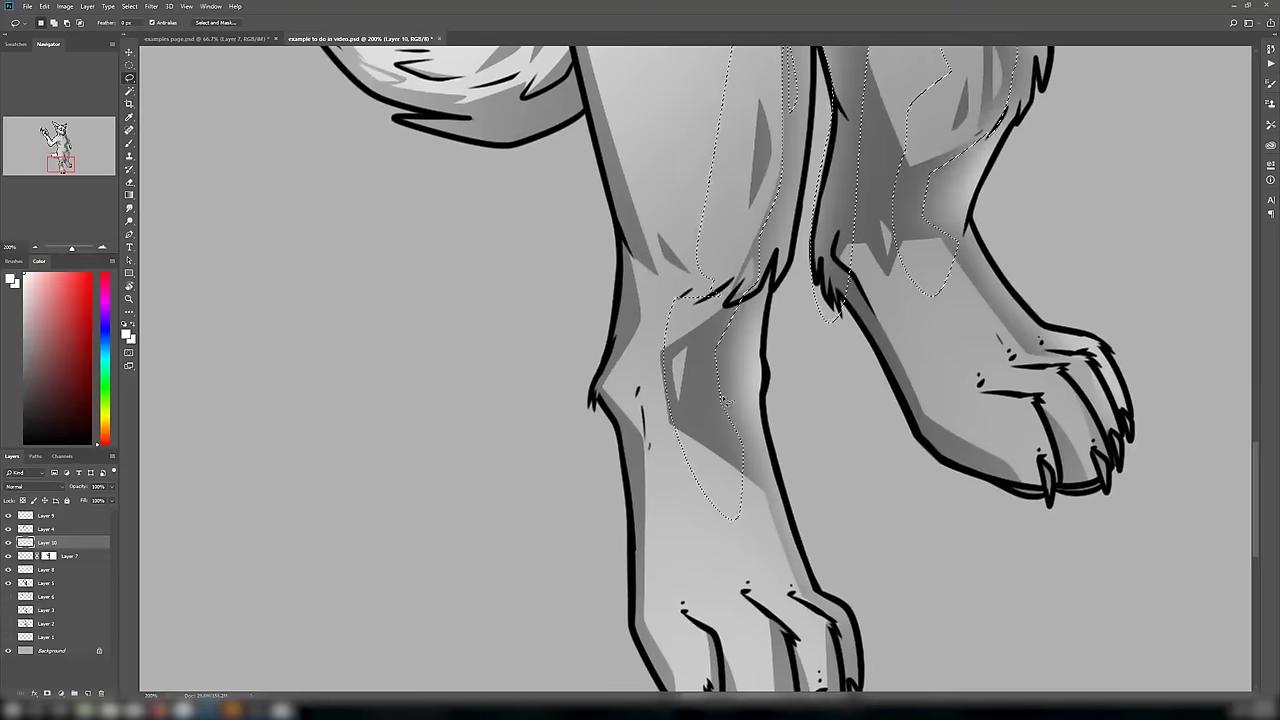
- Extend the lasso selection over the near shin and far foot to shape their reflected light, and deselect
mouse_move(751, 574)
mouse_down()
mouse_move(700, 443)
mouse_move(725, 541)
mouse_up()
drag(880, 200, 690, 490)
mouse_move(634, 409)
mouse_down()
mouse_move(740, 480)
mouse_move(745, 538)
mouse_up()
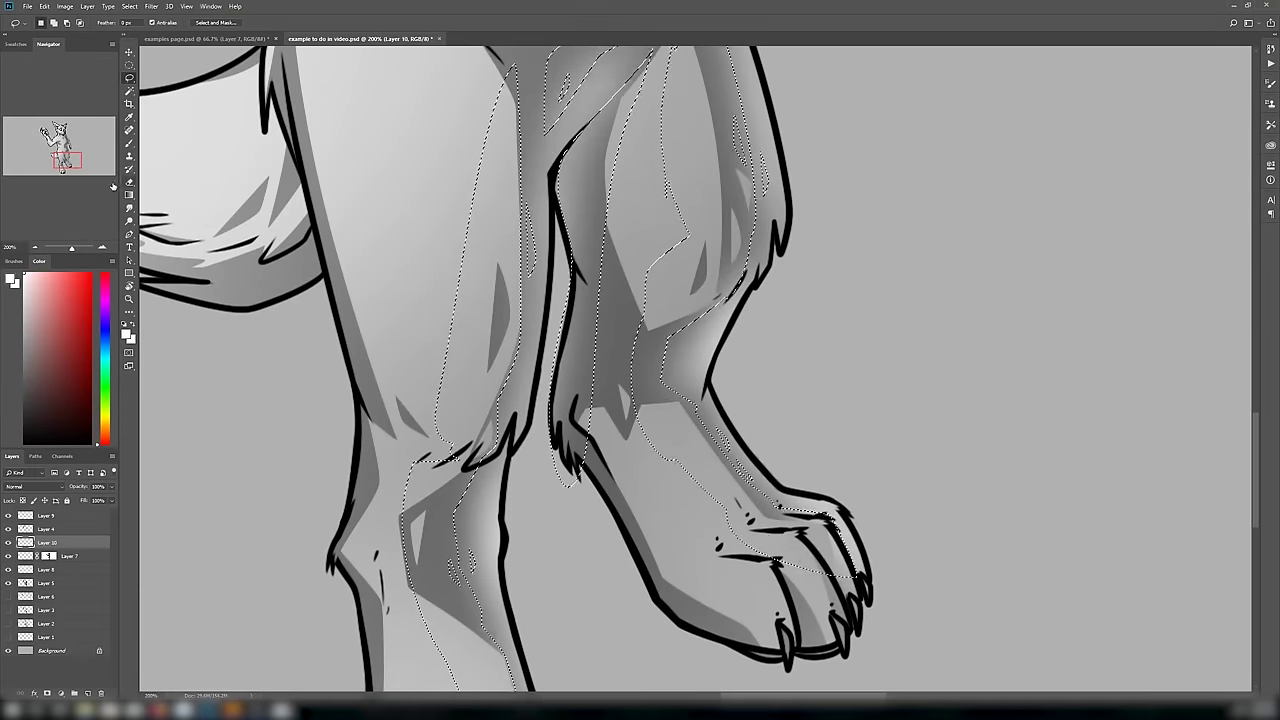
drag(68, 157, 62, 130)
key(ctrl+0)
key(ctrl+d)
key(w)
key(e)
key(ctrl+plus)
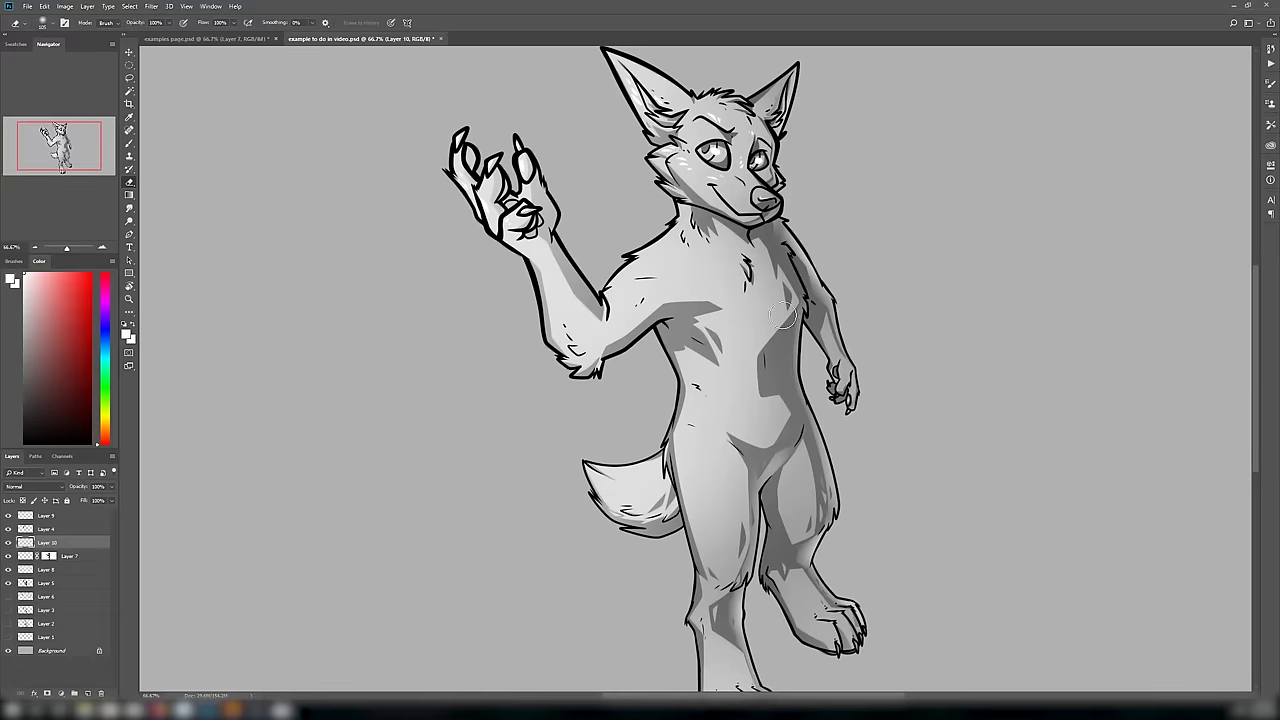
- Select the background around the wolf and add a new layer above the sketch layer, with black as the foreground color
drag(554, 531, 558, 434)
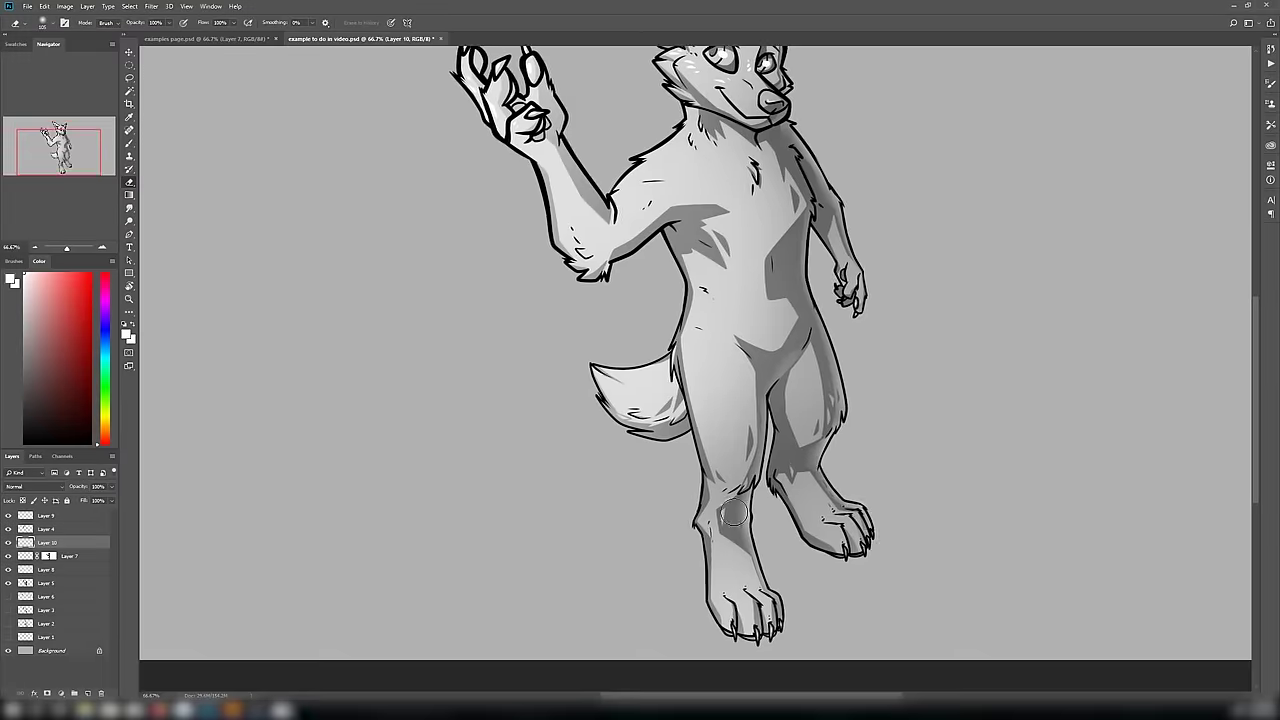
key(ctrl+minus)
click(60, 597)
key(w)
click(620, 529)
key(b)
click(88, 693)
key(d)
- Show the light sketch and block in the cast shadow's outline with soft black strokes from the feet toward the reflector
drag(752, 634, 980, 474)
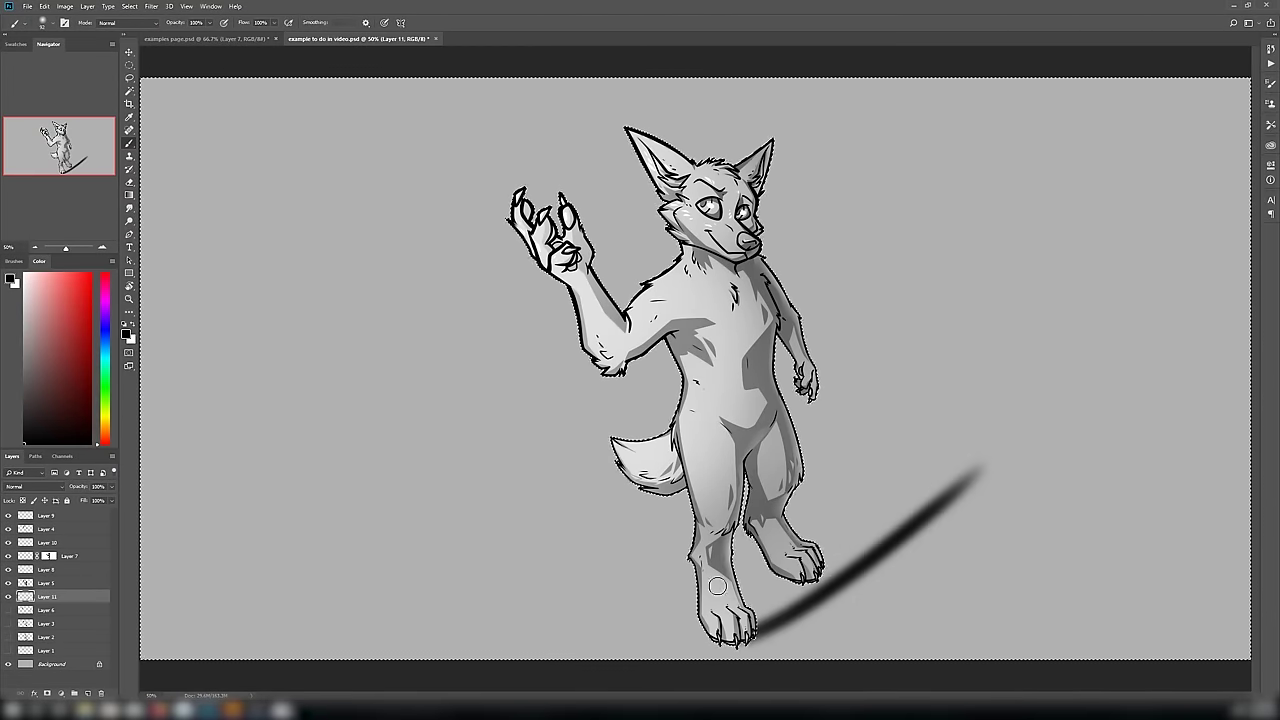
drag(742, 562, 945, 330)
click(8, 610)
drag(722, 153, 1138, 147)
drag(868, 372, 1200, 178)
drag(902, 516, 1196, 238)
drag(1005, 433, 1150, 160)
drag(800, 500, 1046, 232)
drag(758, 628, 1104, 352)
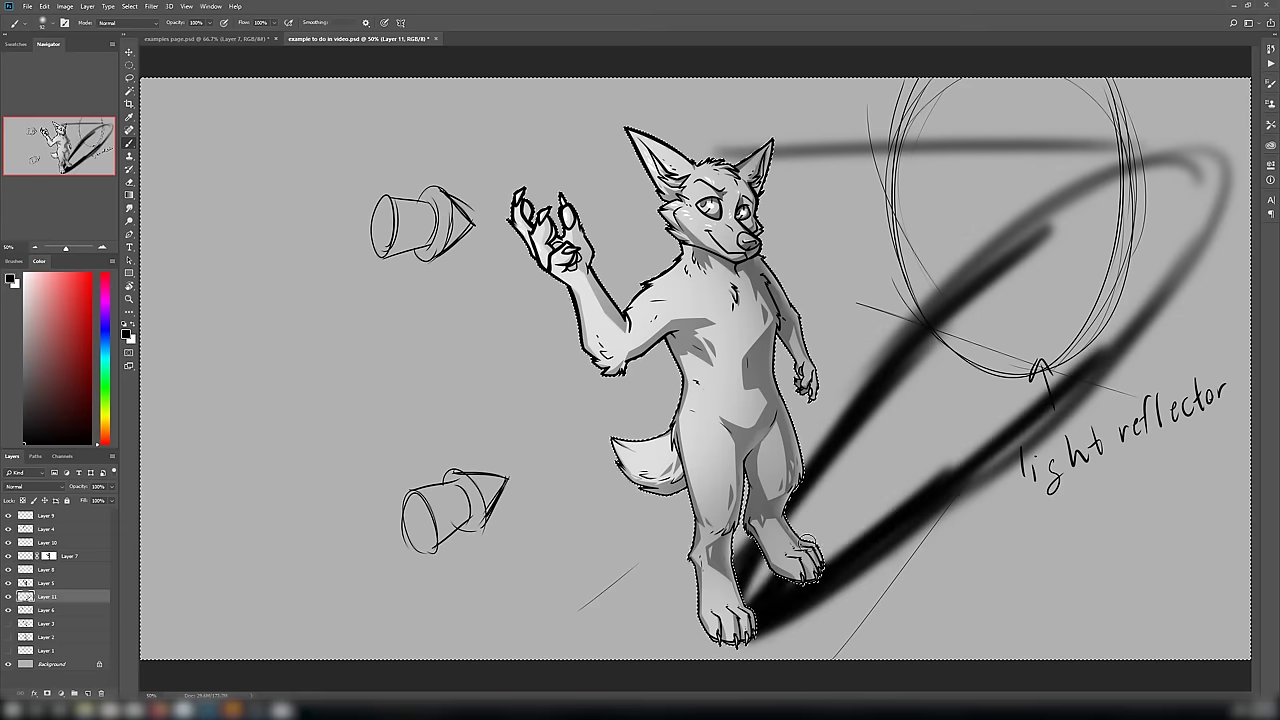
- Fill the cast shadow's interior with black and erase the guide line running from the head to the reflector
drag(790, 560, 986, 342)
key(e)
drag(850, 395, 1080, 180)
drag(1132, 148, 725, 152)
key(b)
drag(840, 540, 950, 440)
drag(1000, 397, 1130, 250)
- Erase the cast shadow's far tip and outer edge around the reflector with the Eraser
key(e)
drag(1170, 165, 1064, 172)
drag(1052, 438, 1168, 282)
mouse_move(1254, 240)
mouse_down()
mouse_move(1163, 290)
mouse_move(1254, 240)
mouse_up()
drag(1162, 266, 1094, 420)
key(b)
- Enlarge the soft Eraser and fade the cast shadow gradually from the feet toward the reflector
key(e)
right_click(960, 427)
click(960, 418)
mouse_move(872, 420)
mouse_down()
mouse_move(914, 351)
mouse_move(1008, 258)
mouse_up()
right_click(960, 430)
click(983, 459)
drag(1150, 250, 910, 385)
drag(1050, 380, 832, 471)
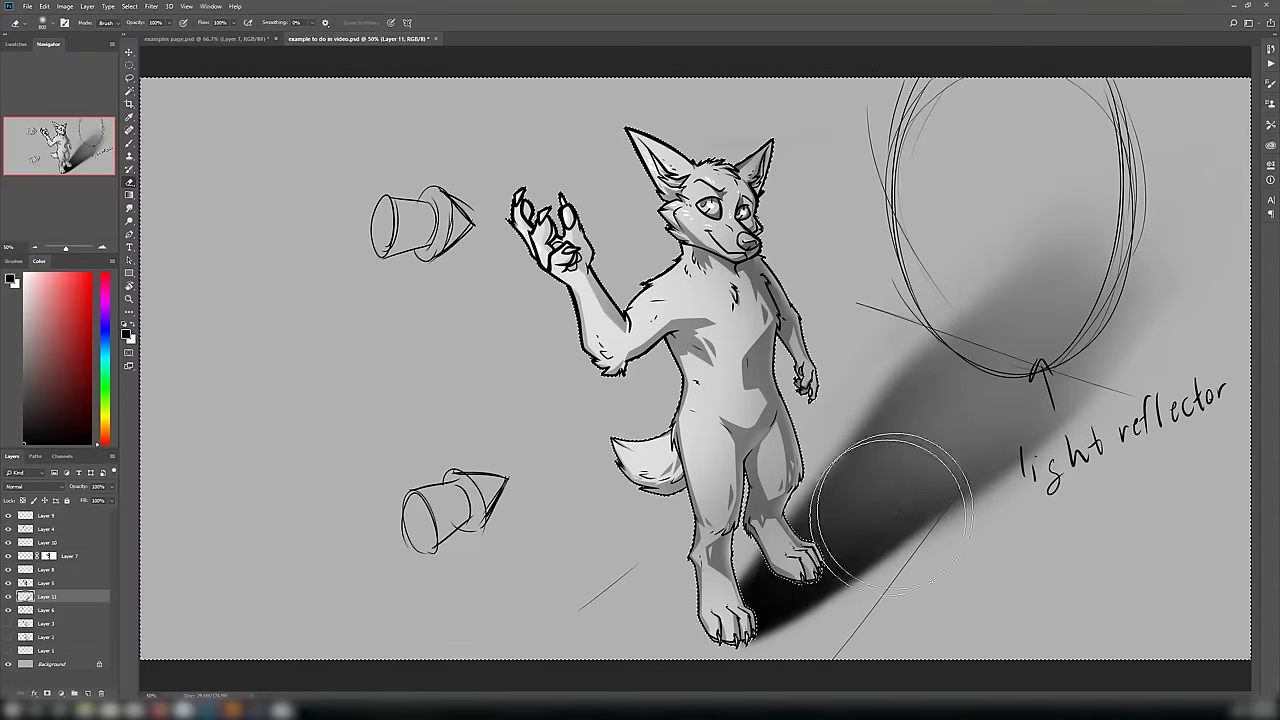
key(b)
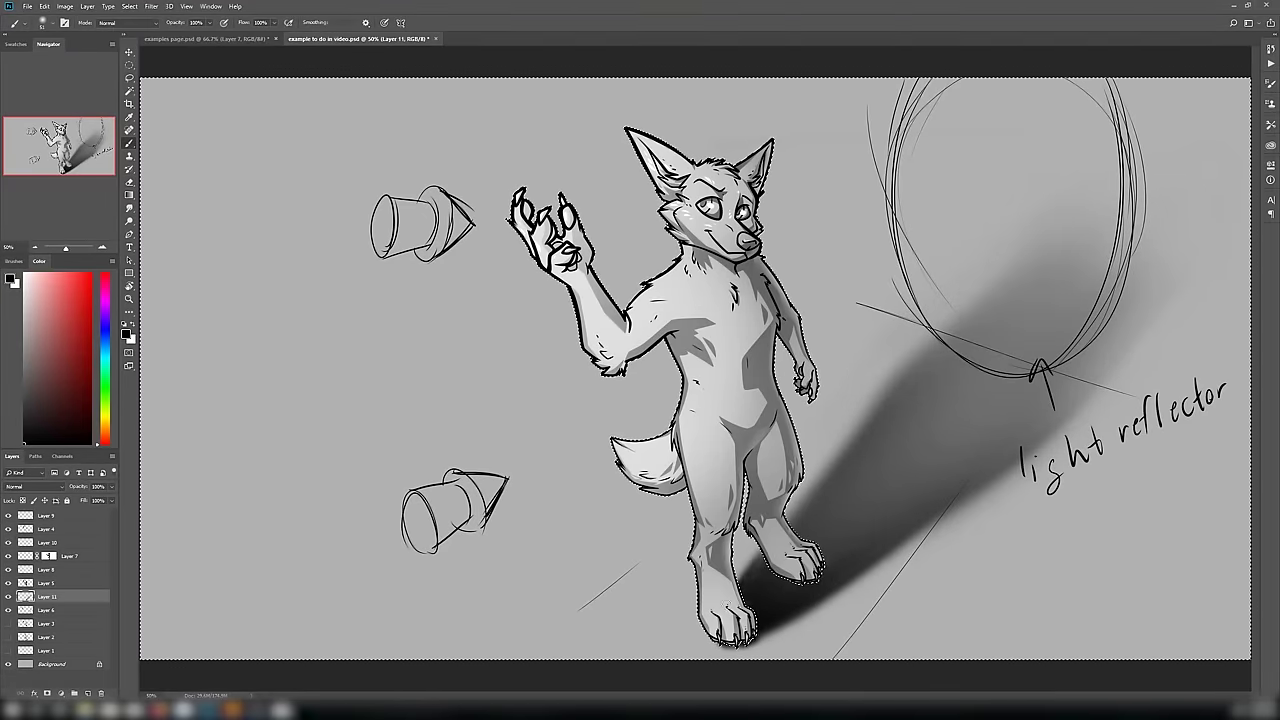